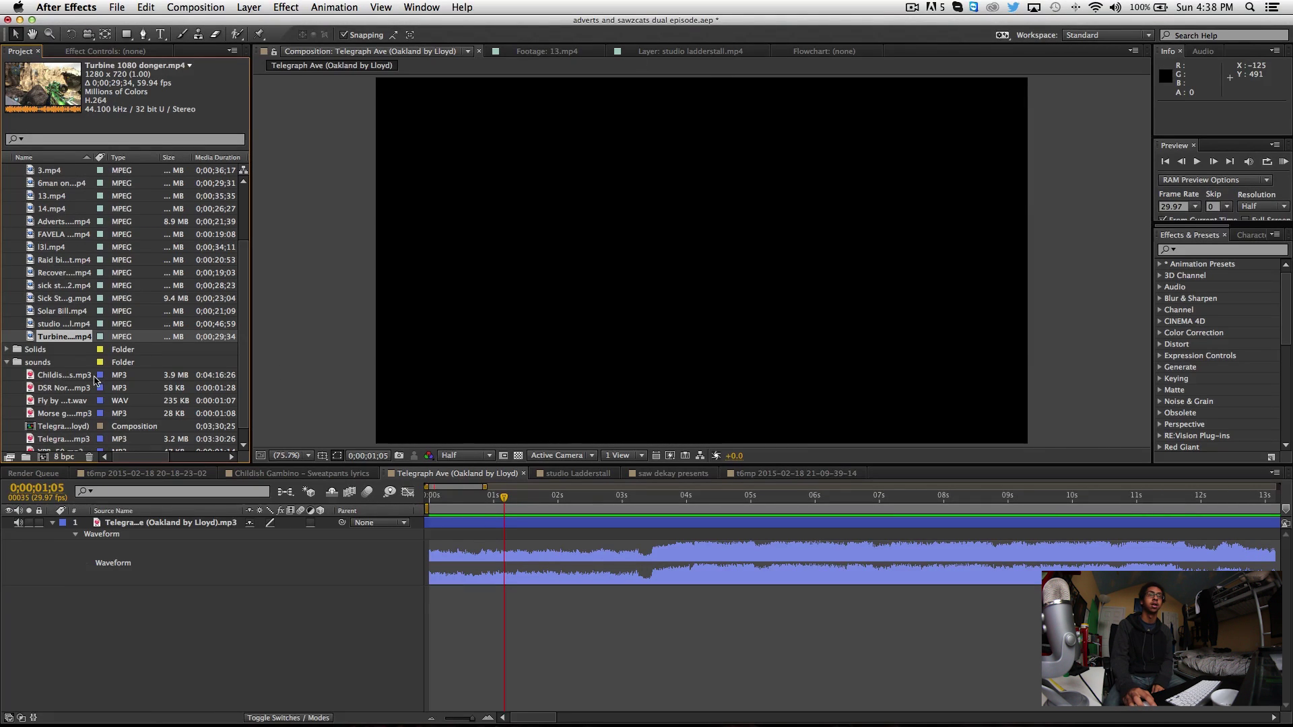
Step: Add Turbine 1080 donger.mp4 to the Telegraph Ave composition below the music layer and shift it earlier so its start at 0;00;01;05 shows the scoped view
drag(43, 334, 466, 594)
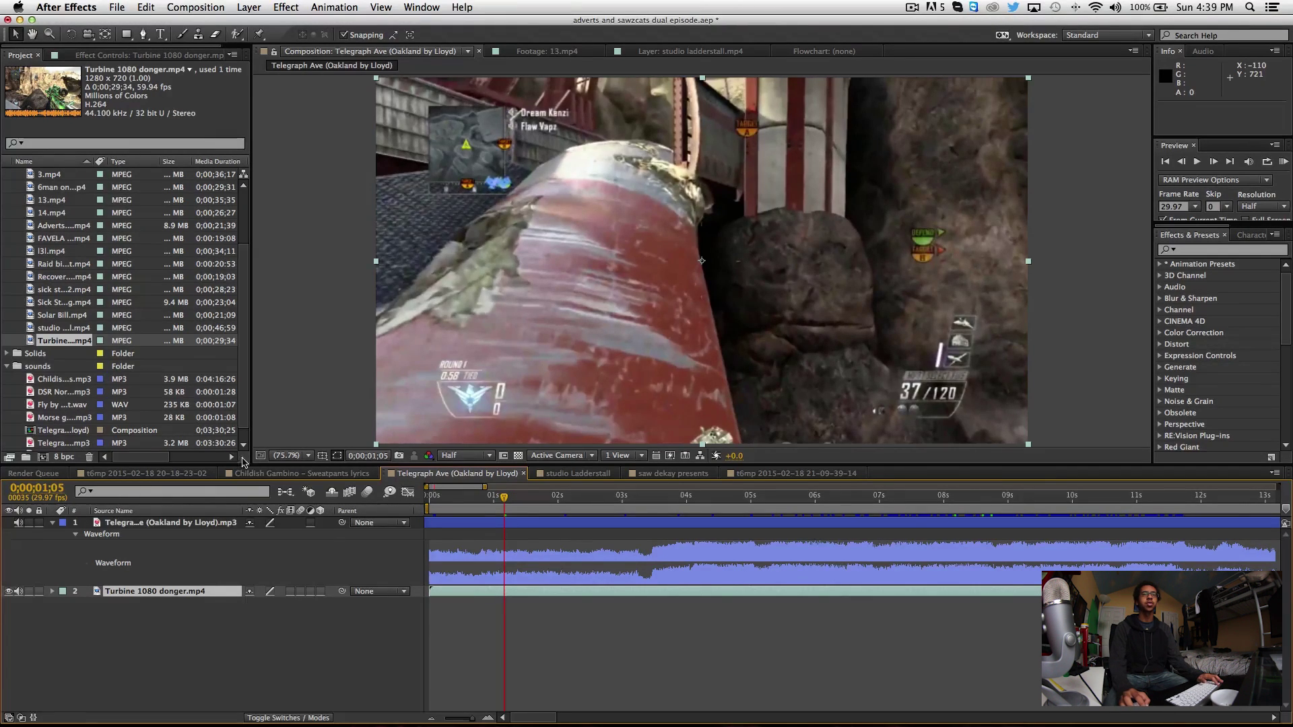
drag(741, 598, 441, 604)
drag(735, 595, 626, 597)
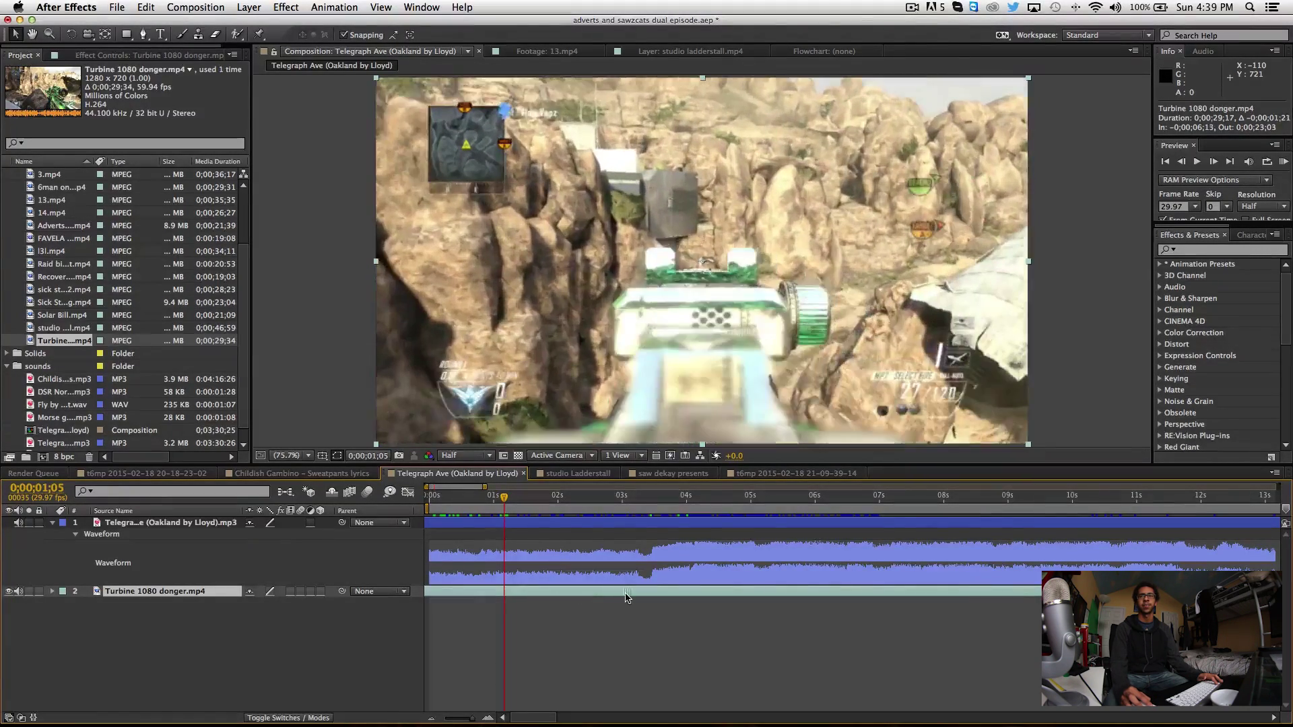
Step: Enable time remapping on the Turbine clip and add Time Remap keyframes at 0;00;01;05 and at the gunshot at 0;00;02;28
right_click(626, 596)
mouse_move(673, 313)
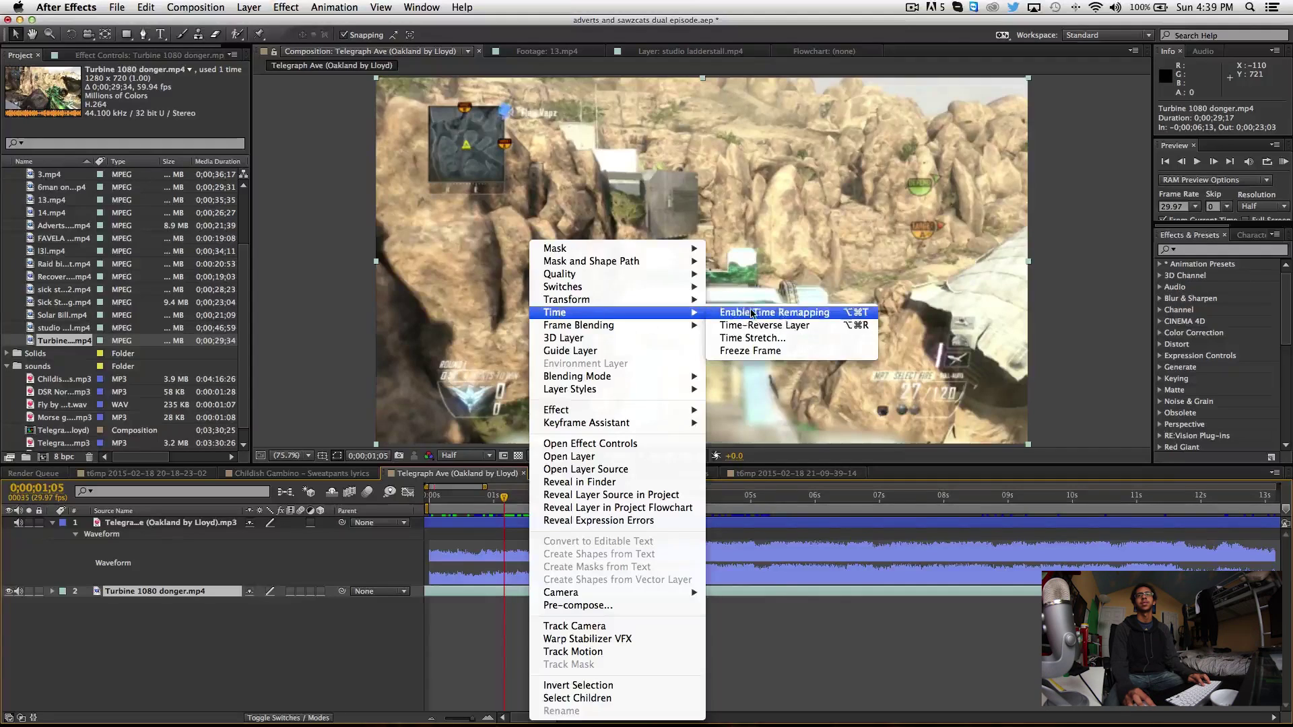
click(752, 314)
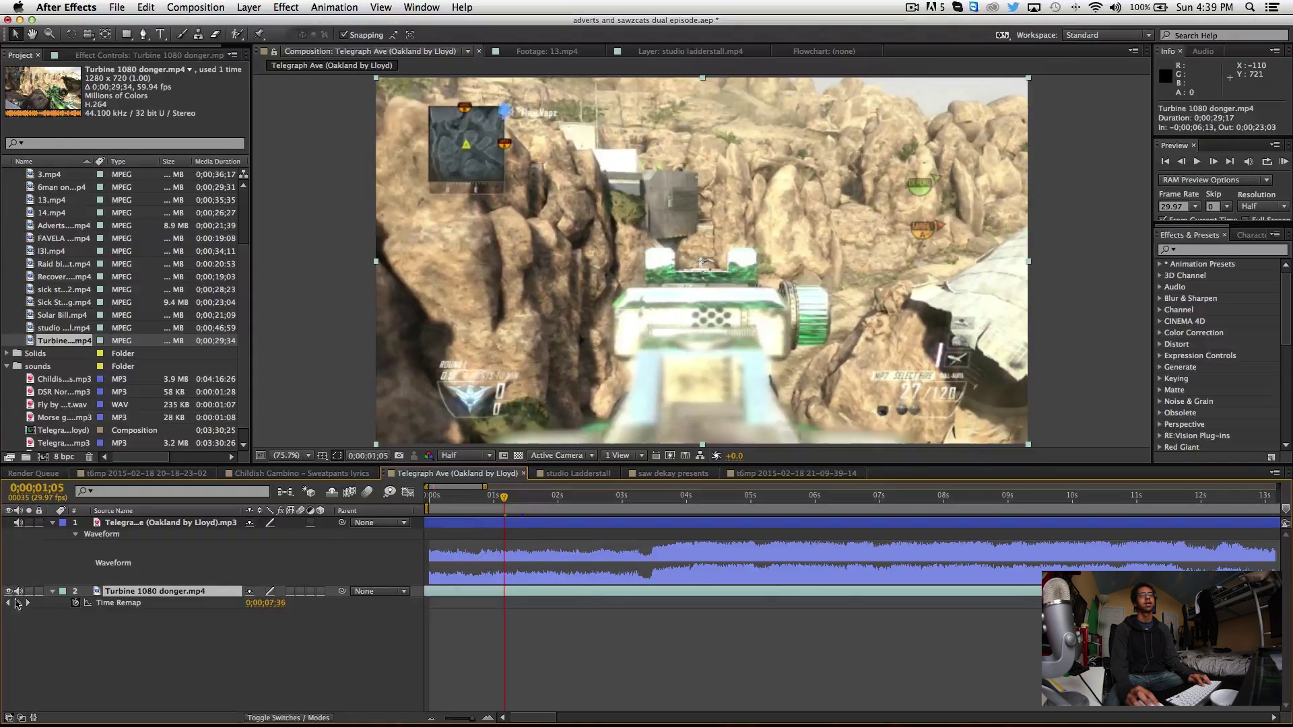
click(17, 603)
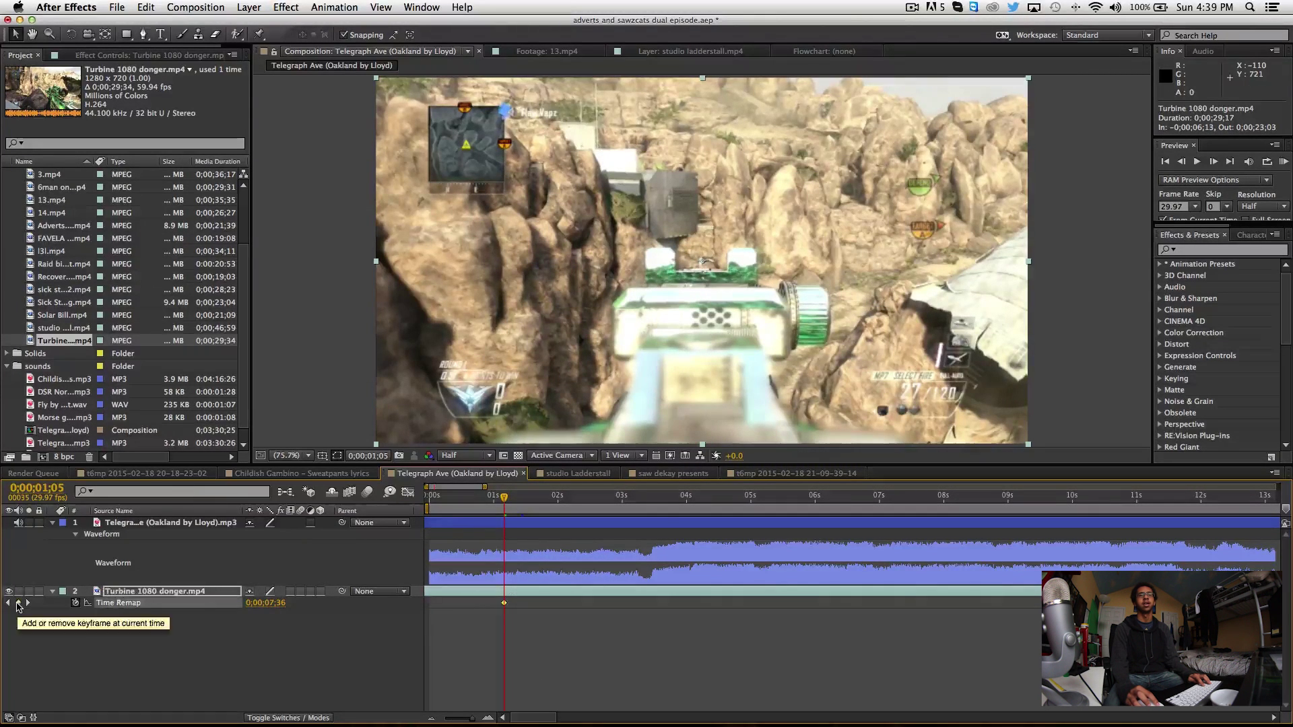
mouse_move(640, 494)
mouse_down()
mouse_move(596, 498)
mouse_move(617, 498)
mouse_up()
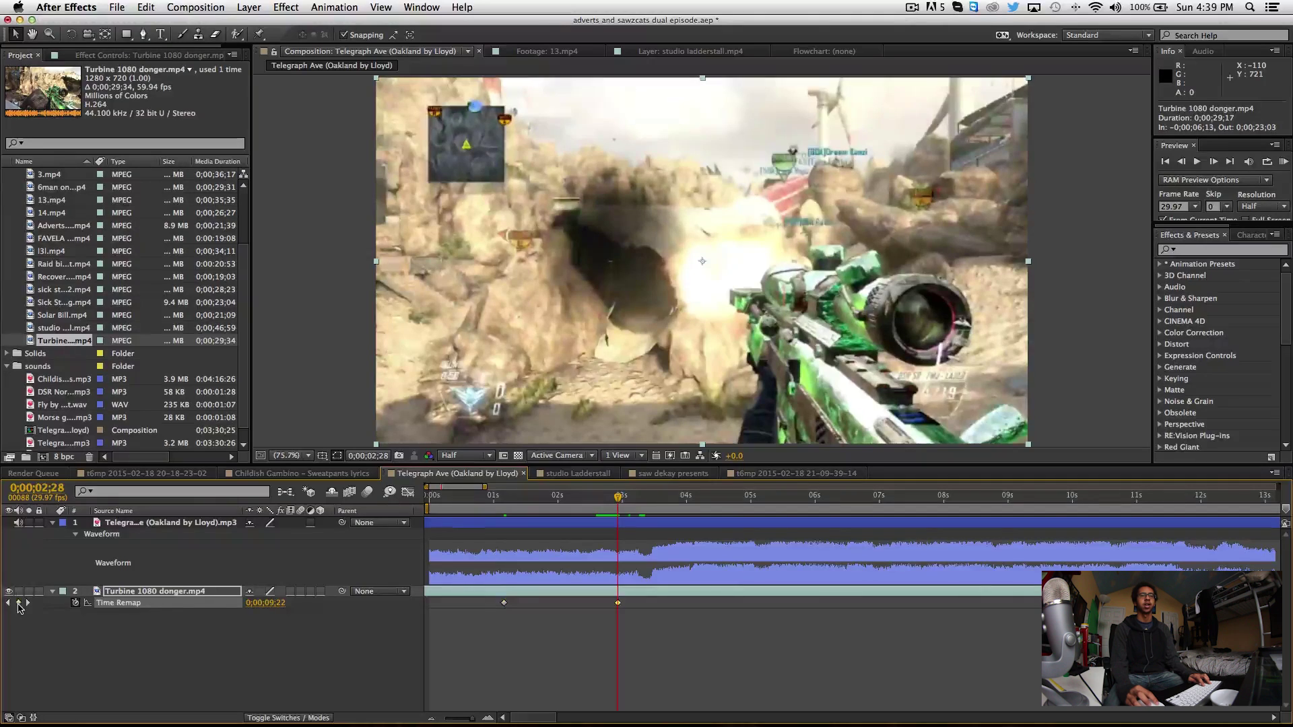
Step: Hide the Turbine clip's video and preview the music from 0;00;04;01 to find the beat
click(9, 591)
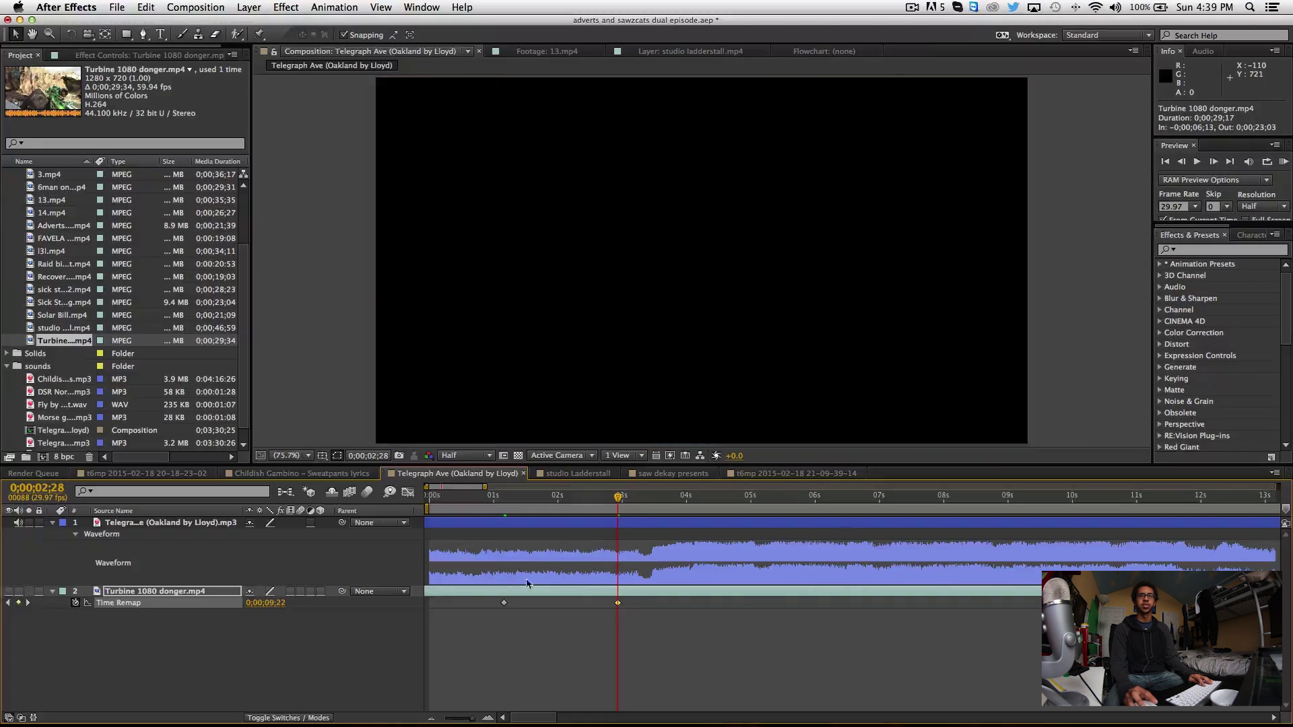
drag(498, 498, 518, 498)
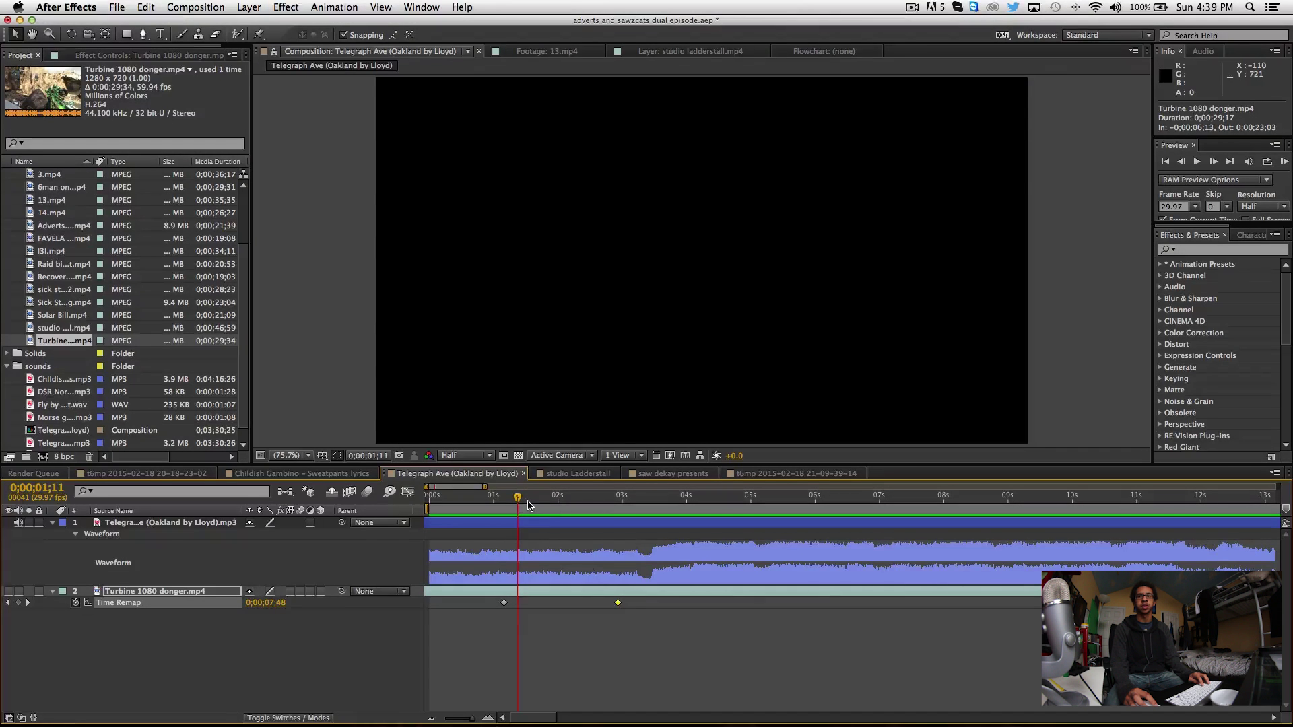
click(480, 505)
drag(480, 505, 698, 540)
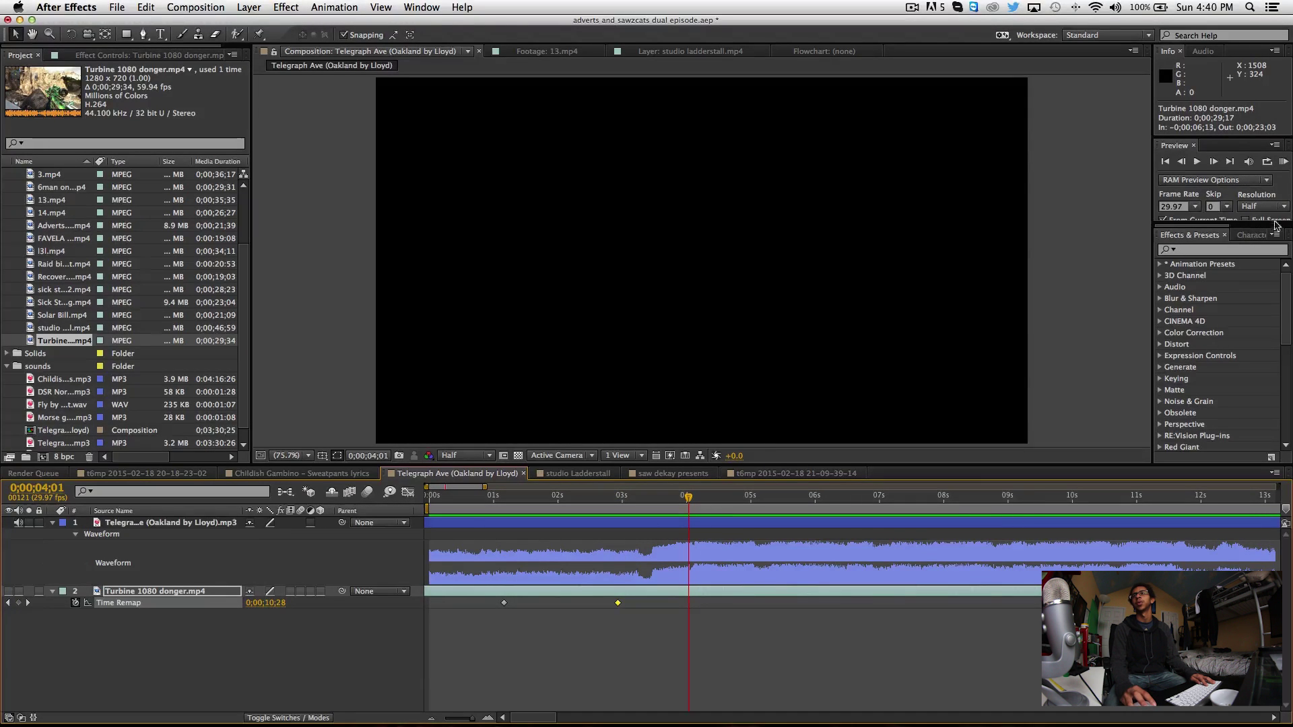
click(1286, 162)
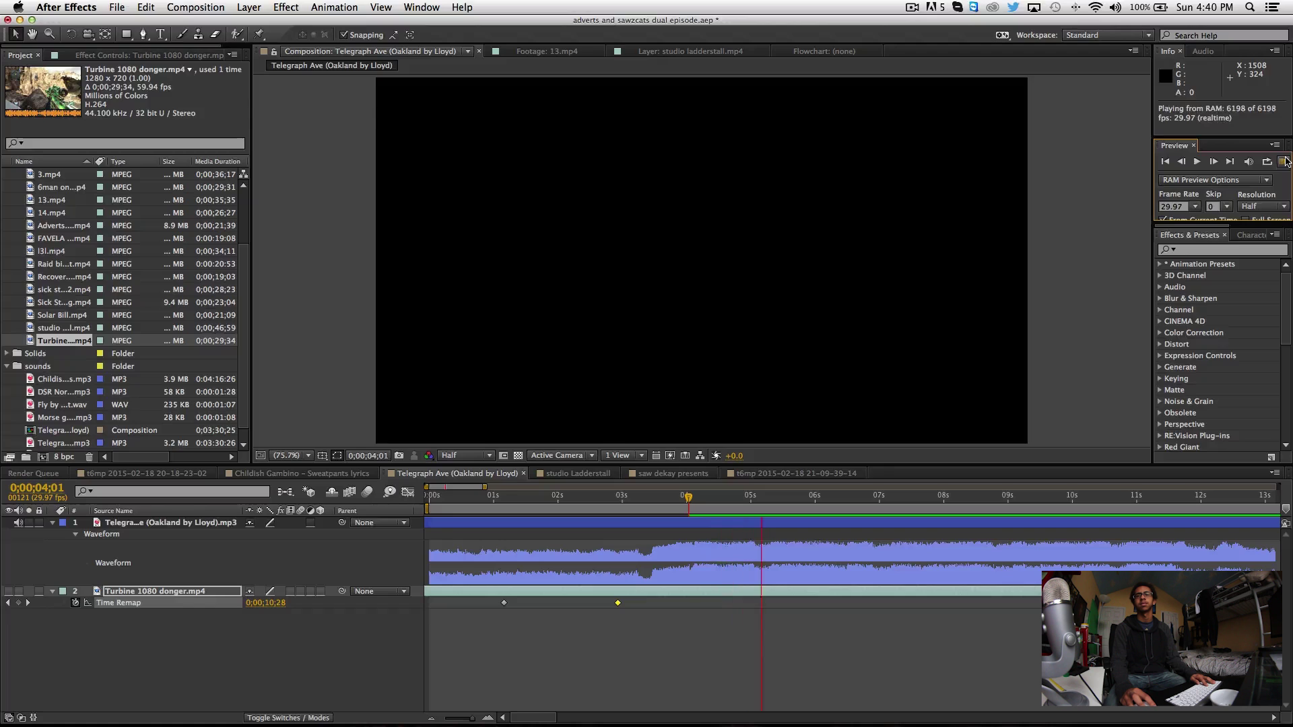
key(space)
Step: Move the second Time Remap keyframe to 0;00;04;02 and split the Turbine layer at that keyframe
drag(619, 606, 693, 615)
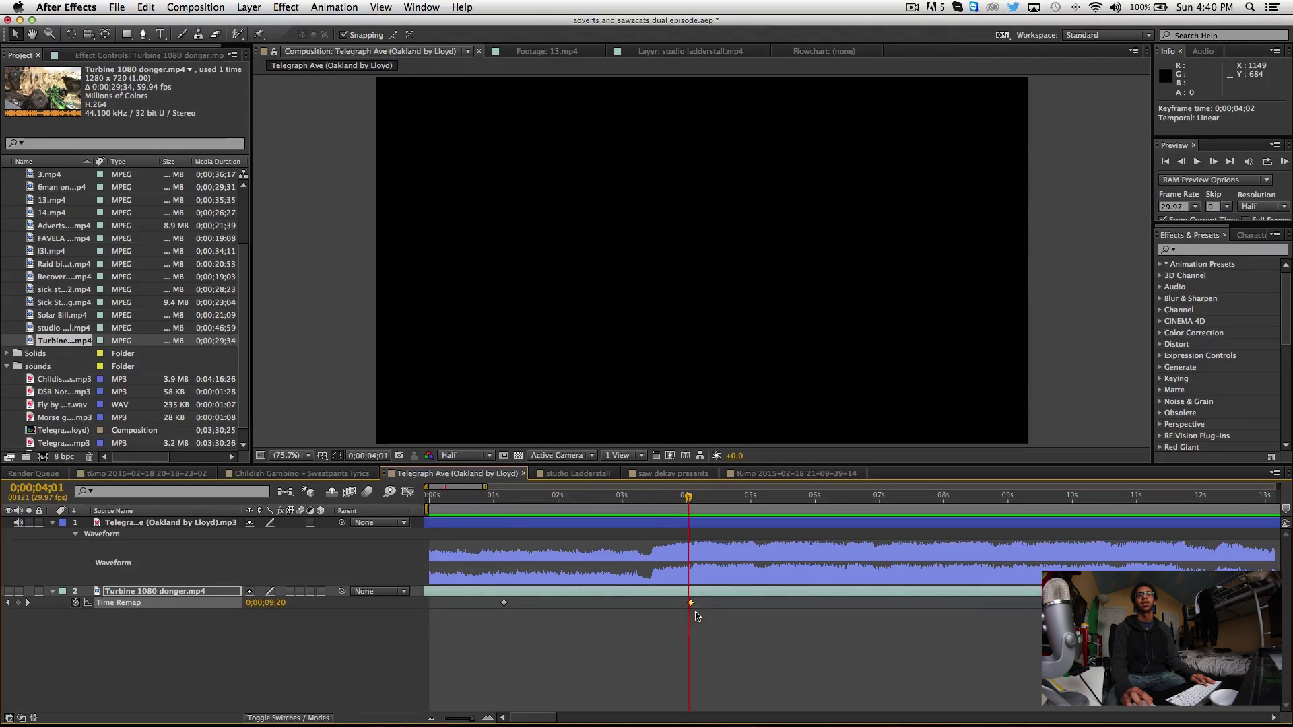
click(693, 509)
drag(691, 510, 693, 512)
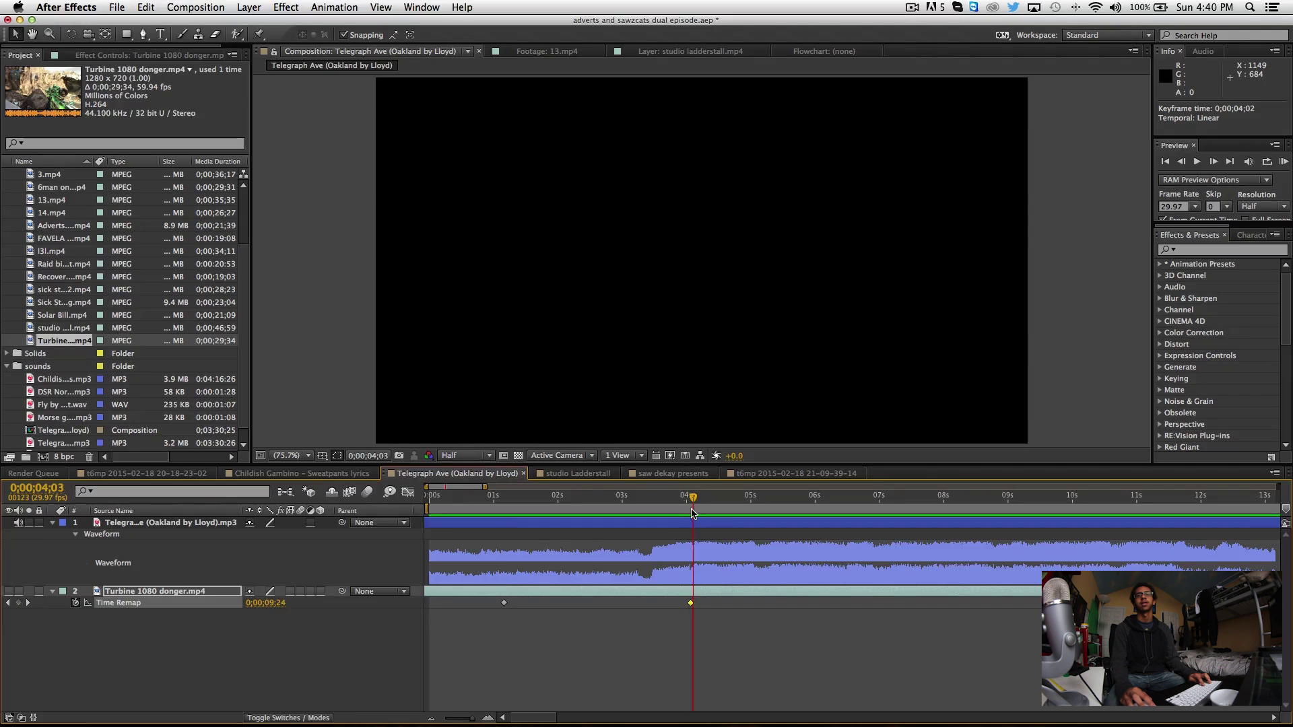
key(super+shift+d)
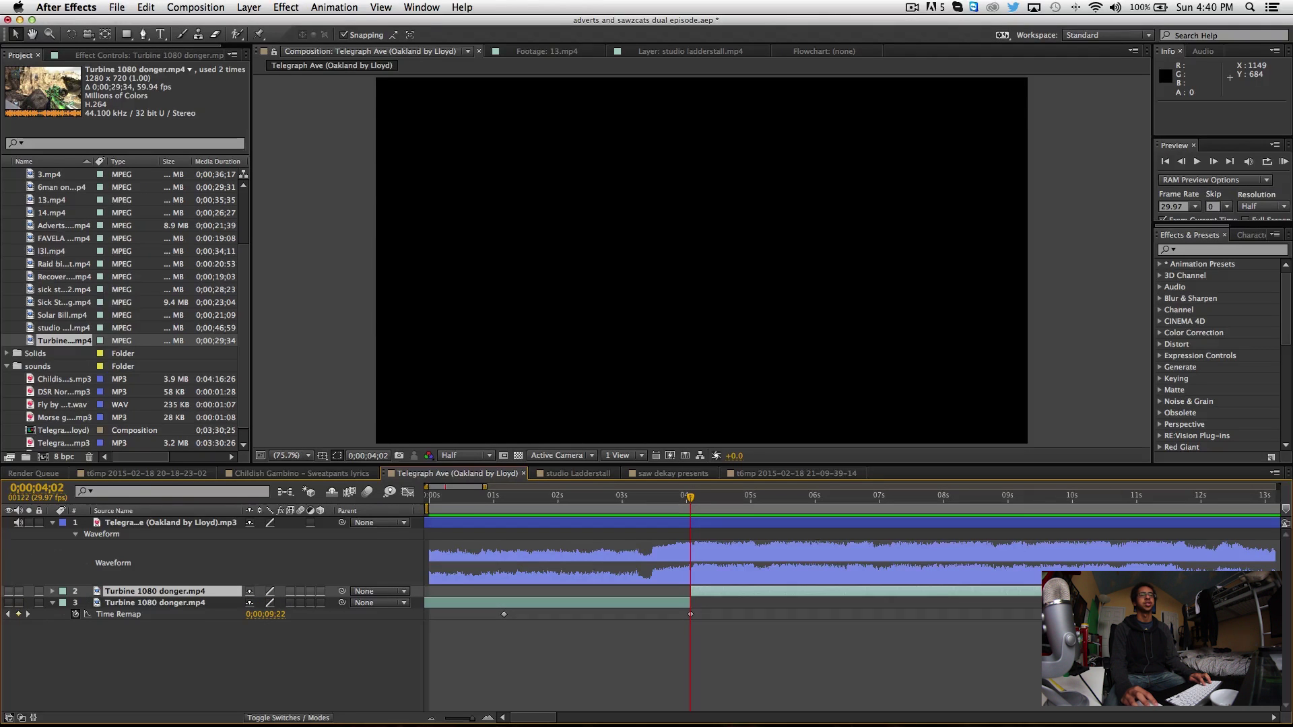
Step: Make both Turbine layers visible again, check the footage after the split, and return the playhead to 0;00;04;02
drag(9, 591, 9, 603)
drag(640, 497, 775, 519)
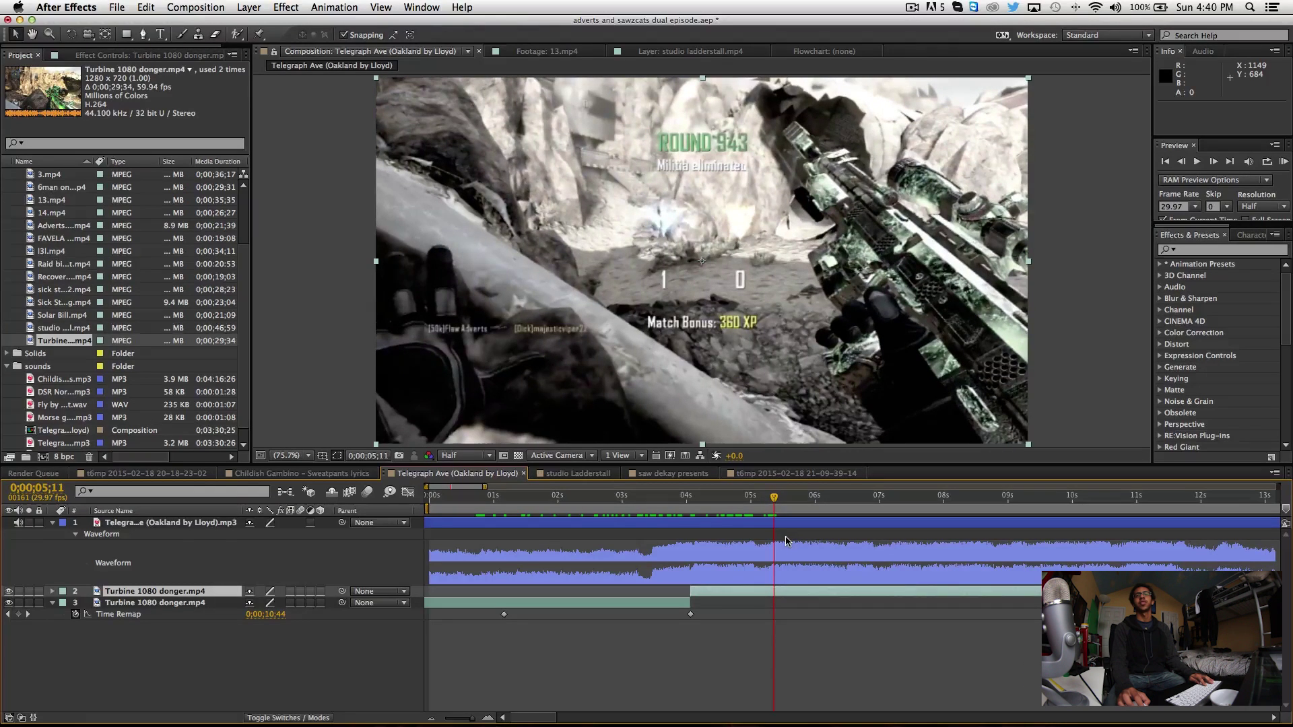
key(equal)
drag(718, 503, 606, 509)
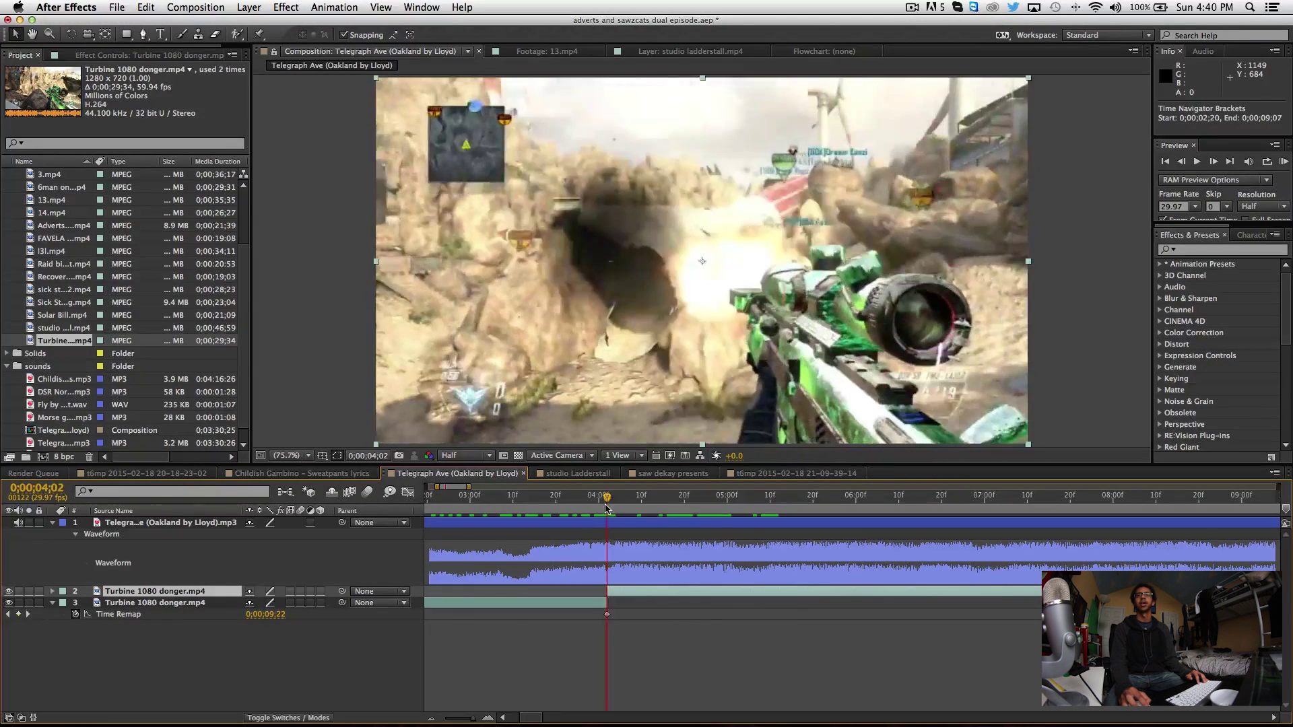
Step: Find the Twixtor effect and apply it to the Turbine layer after the split
click(1201, 275)
click(1206, 252)
text(twix)
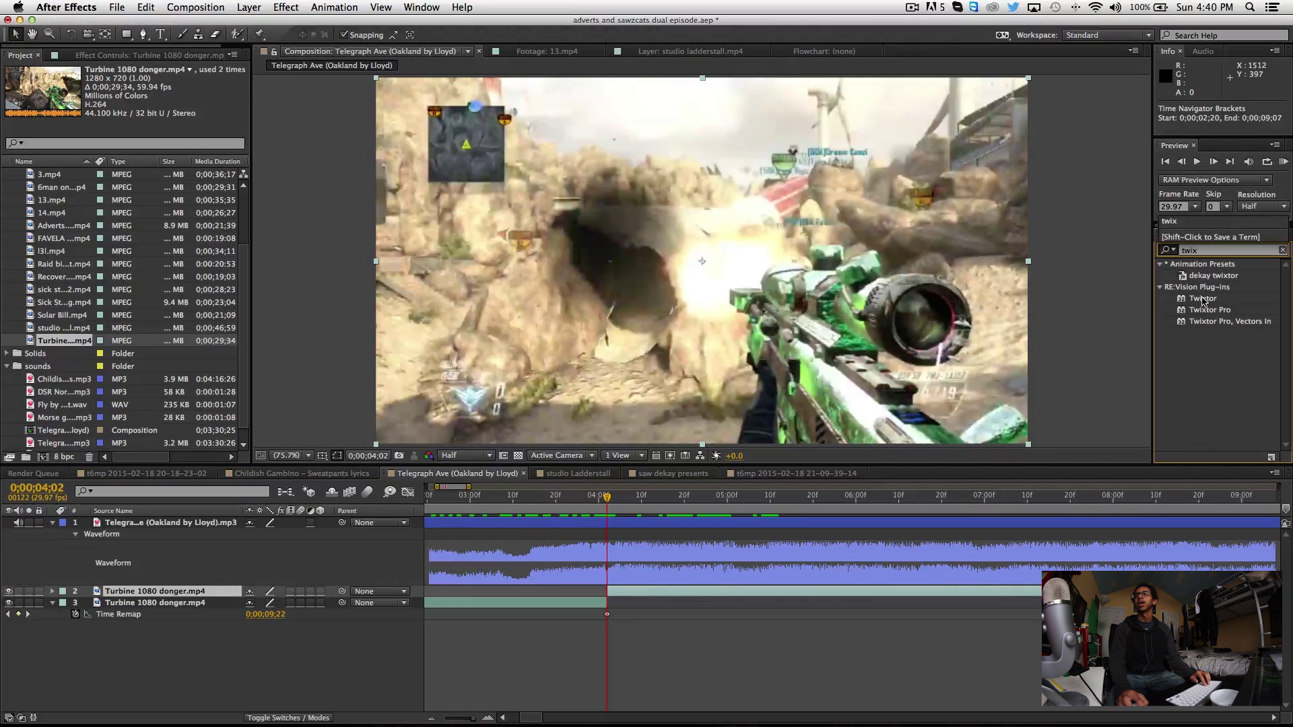
double_click(1203, 300)
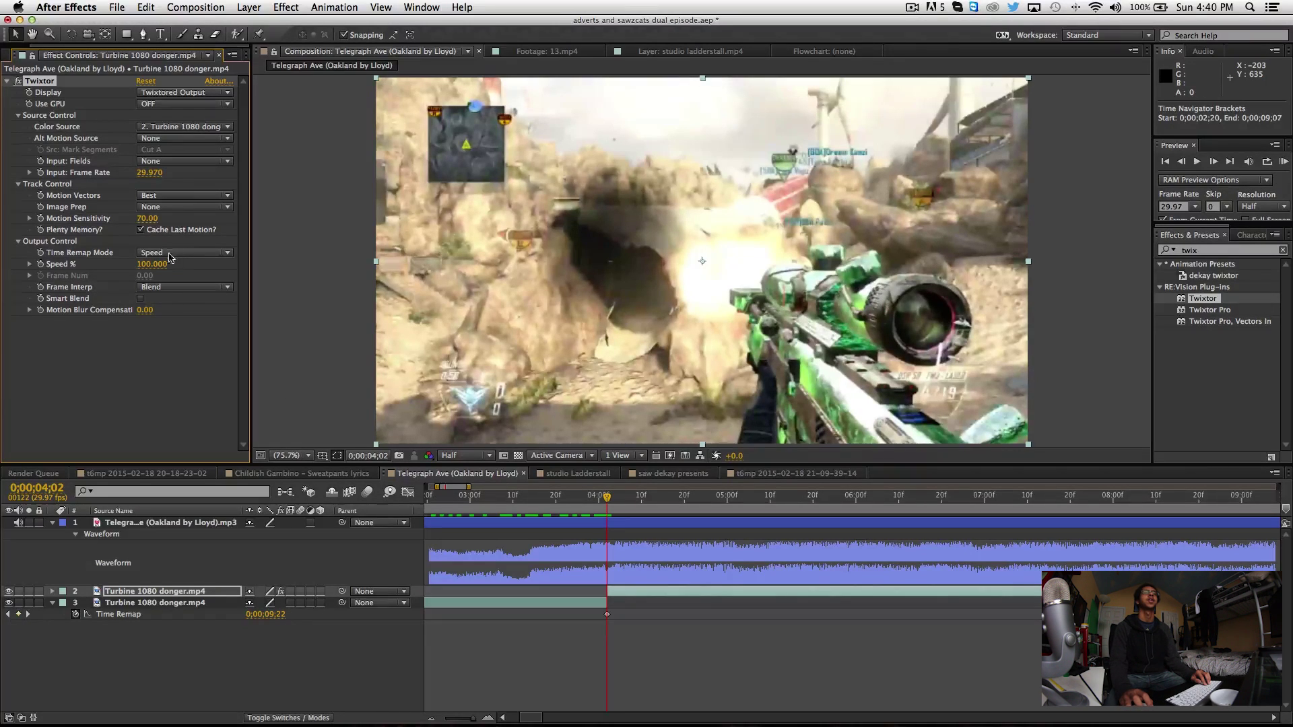
Step: Set Twixtor's input frame rate to 59.94, motion sensitivity to 0 and frame interpolation to Nearest
click(156, 177)
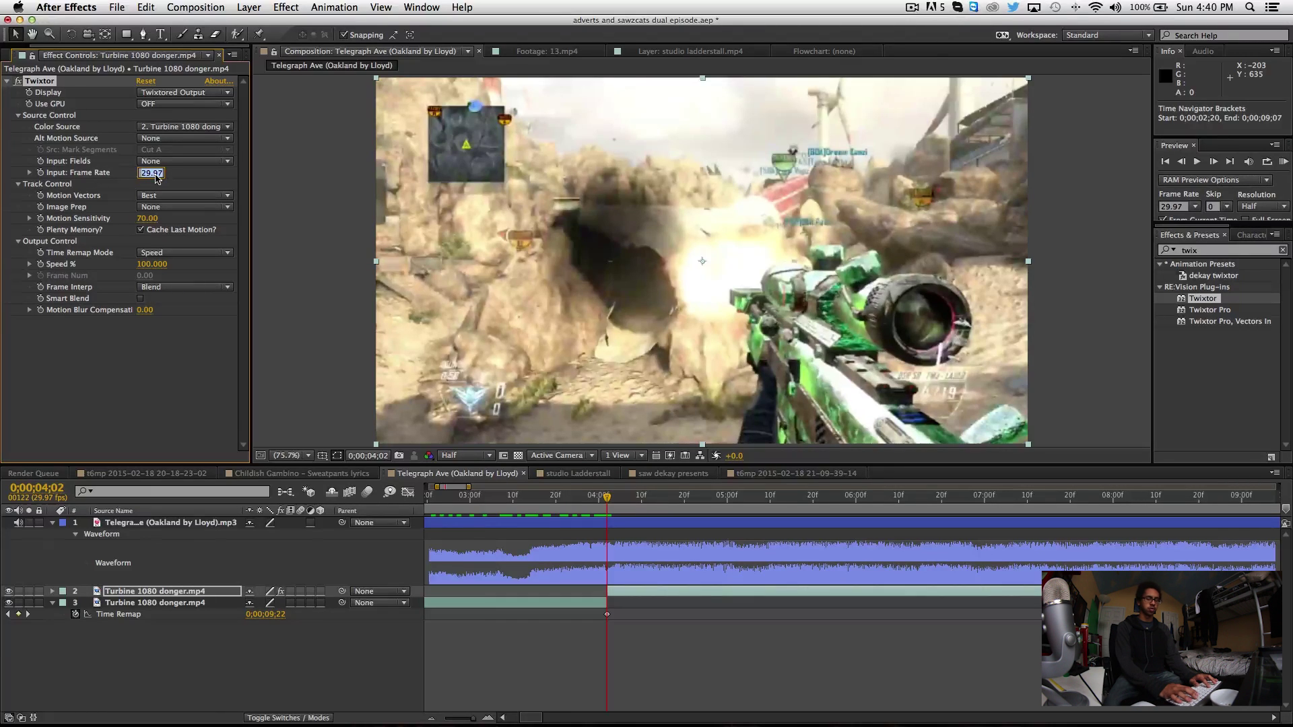
text(59.94)
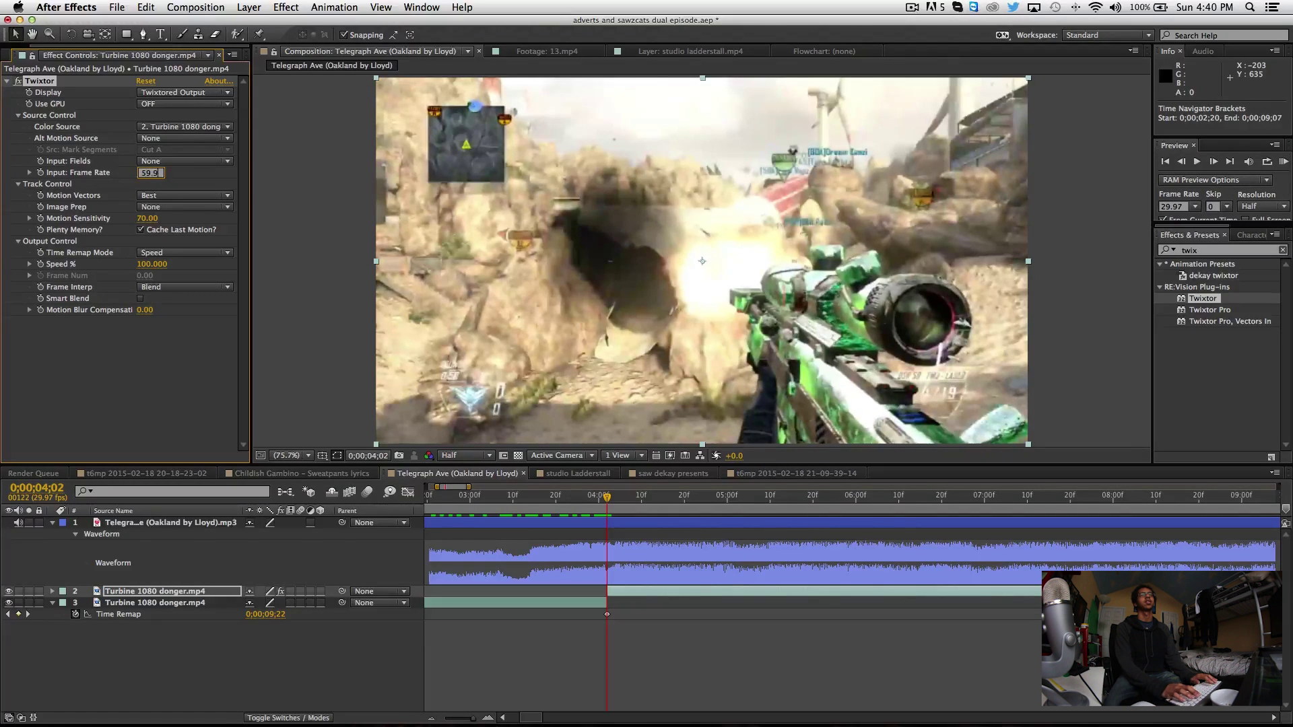
click(154, 417)
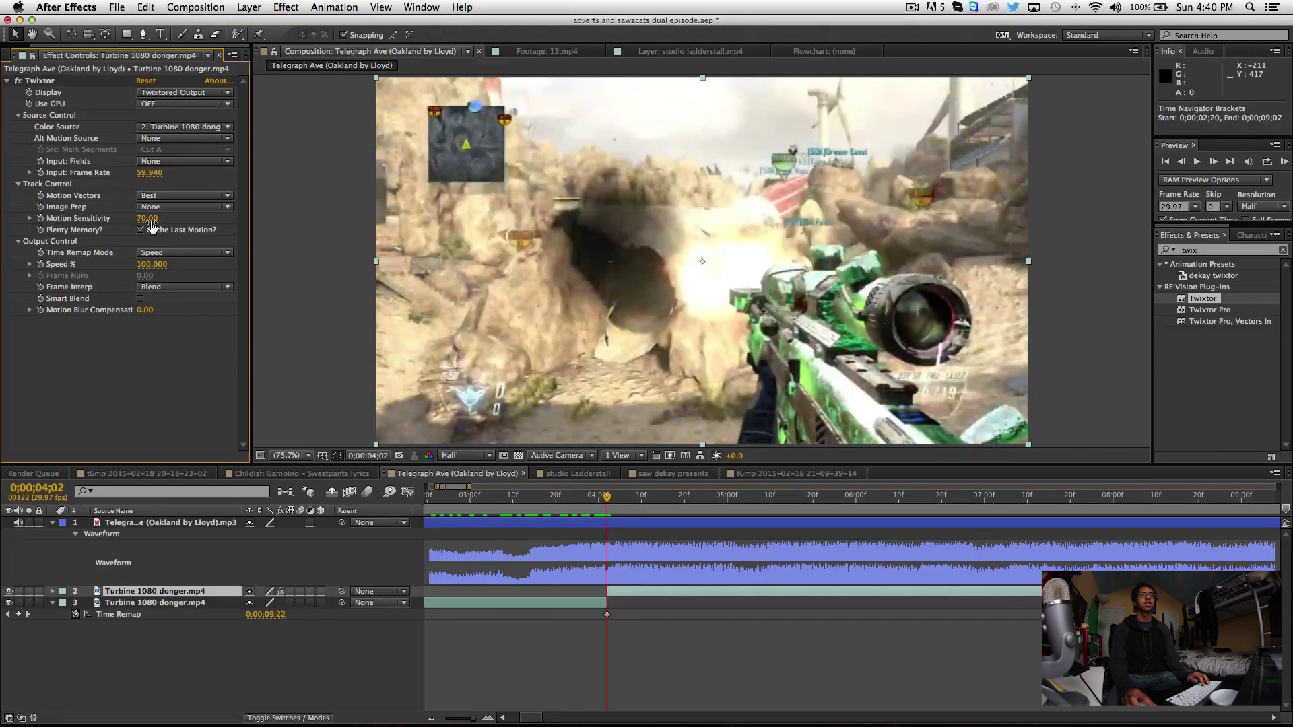
drag(150, 223, 81, 220)
click(185, 287)
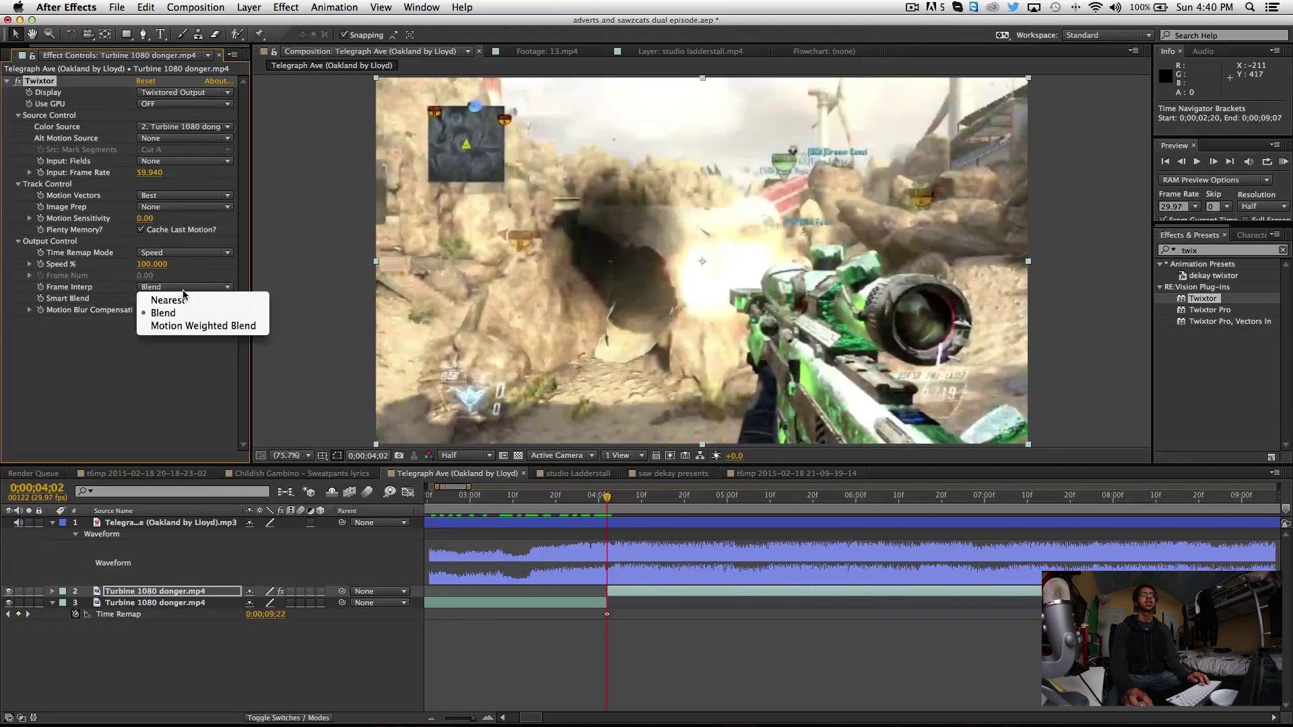
click(184, 301)
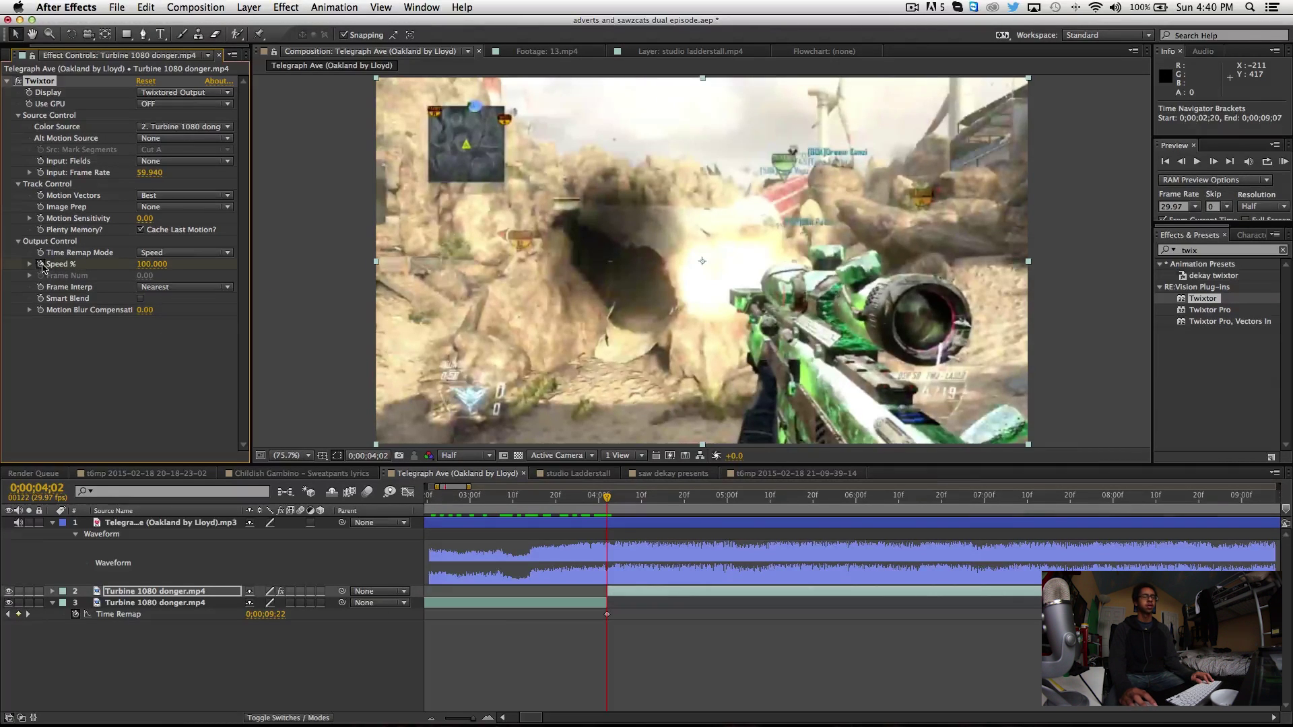
Step: Keyframe Twixtor's Speed at 100% at 0;00;04;02 and reveal it in the timeline, then set Speed to 50% at 0;00;04;25
key(u)
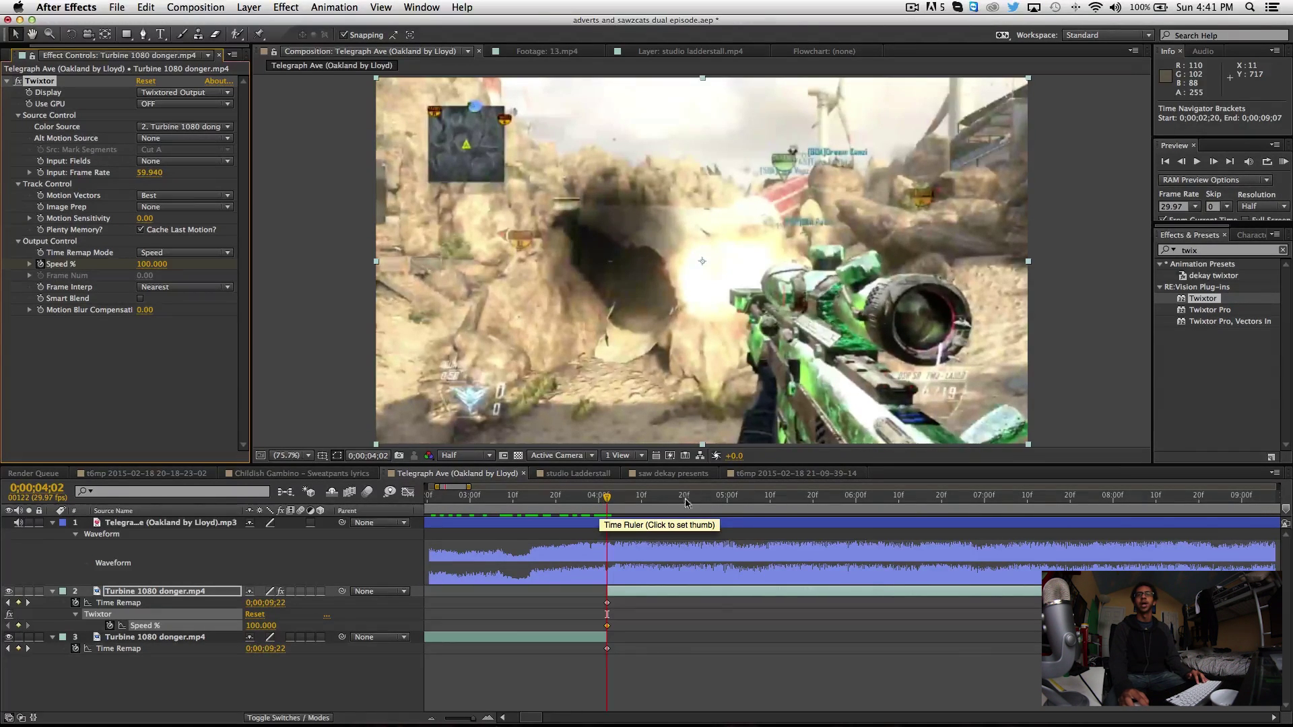
drag(608, 507, 706, 533)
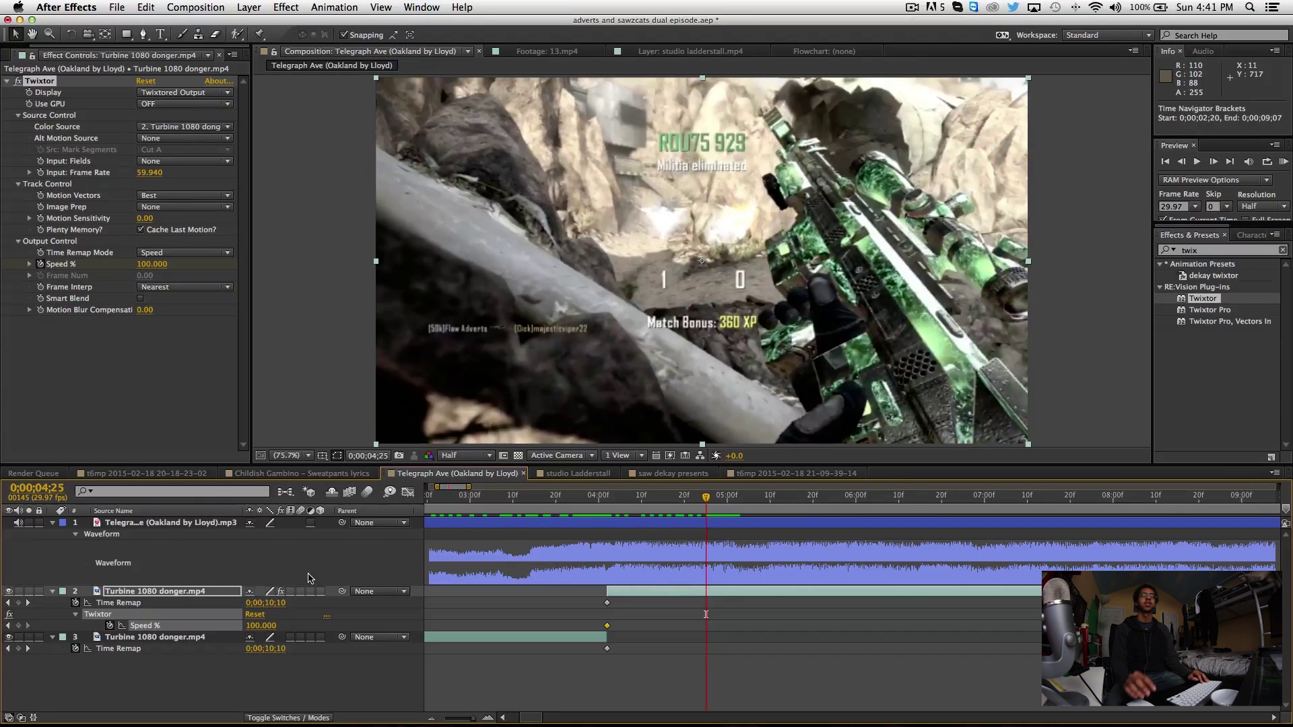
click(263, 627)
text(50)
key(Return)
Step: Paste a copy of the 50% Speed keyframe at about 0;00;05;10 and set Speed to 180% at 0;00;04;29
key(super+c)
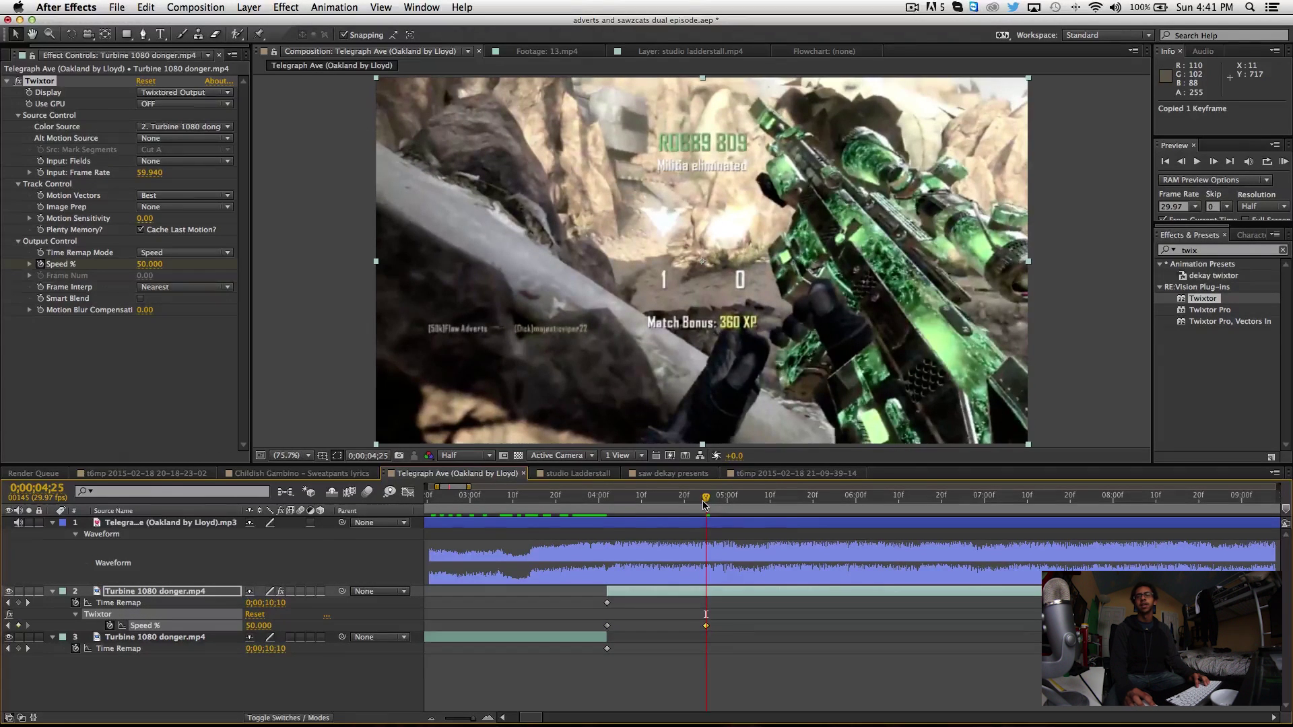
drag(706, 503, 750, 516)
scroll(775, 518, left, 1)
key(super+v)
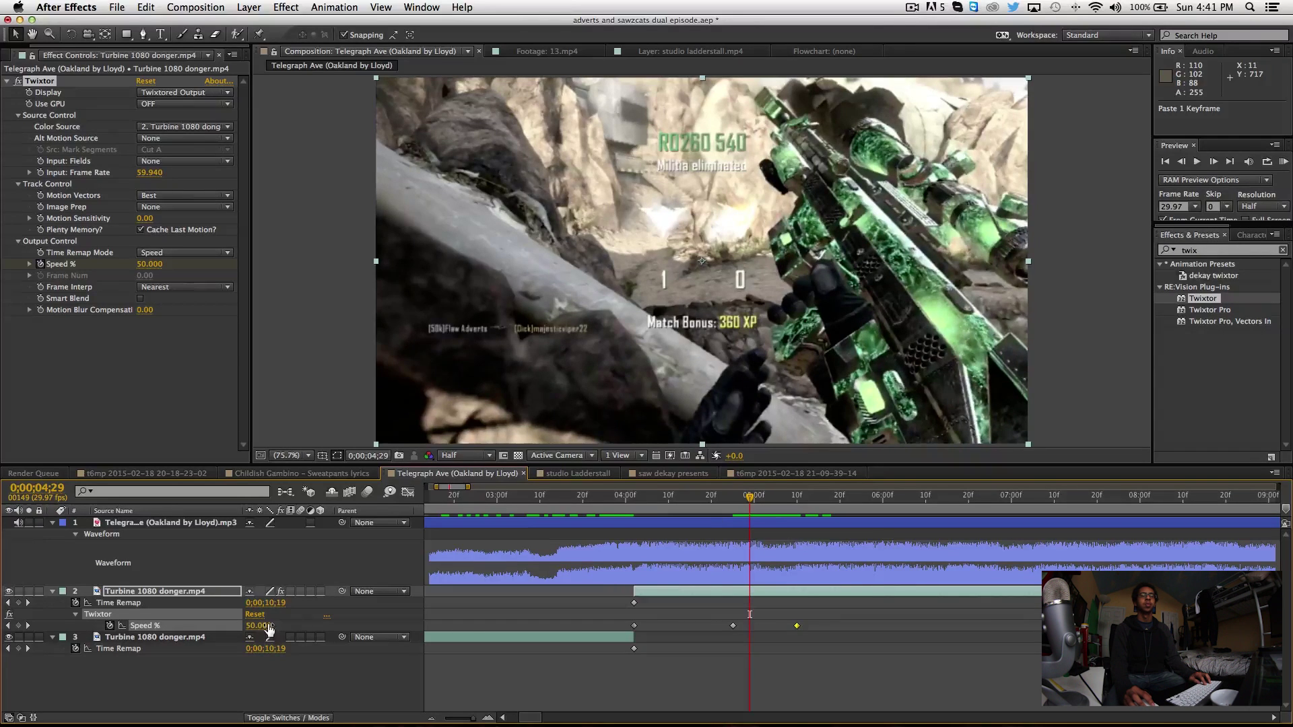
drag(270, 625, 277, 627)
drag(741, 505, 751, 544)
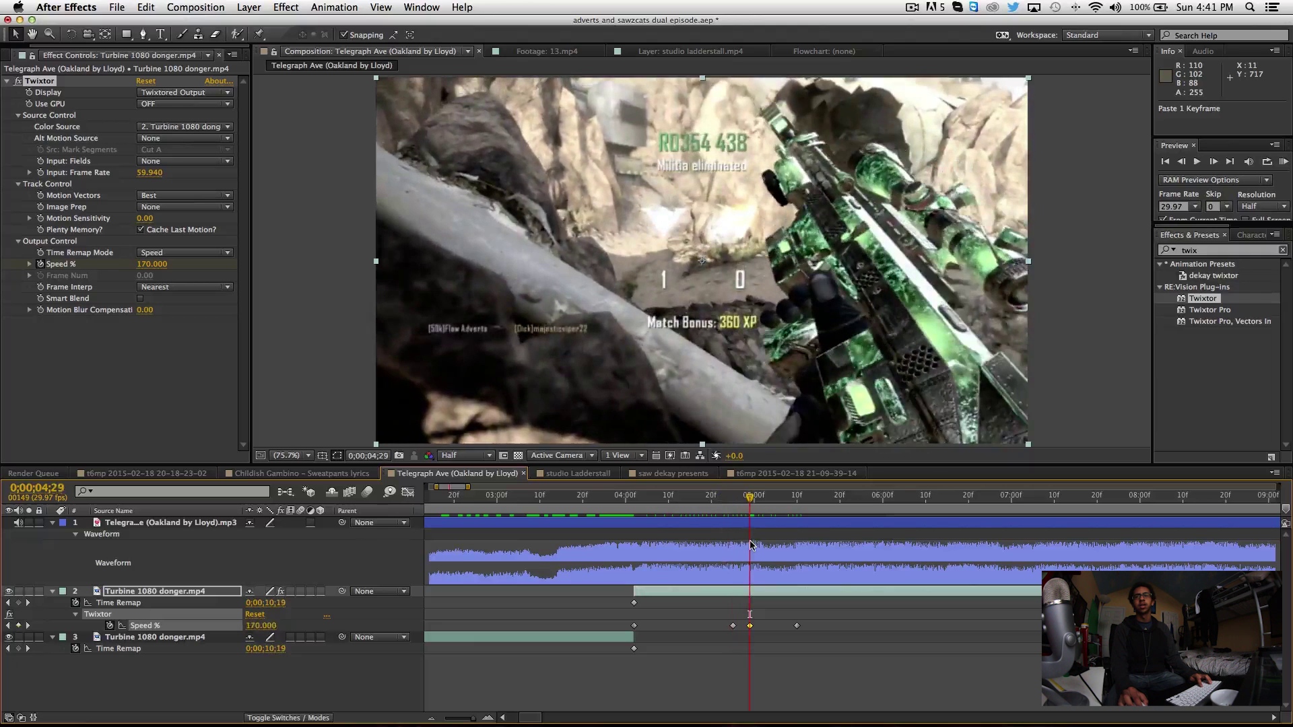
drag(272, 627, 272, 626)
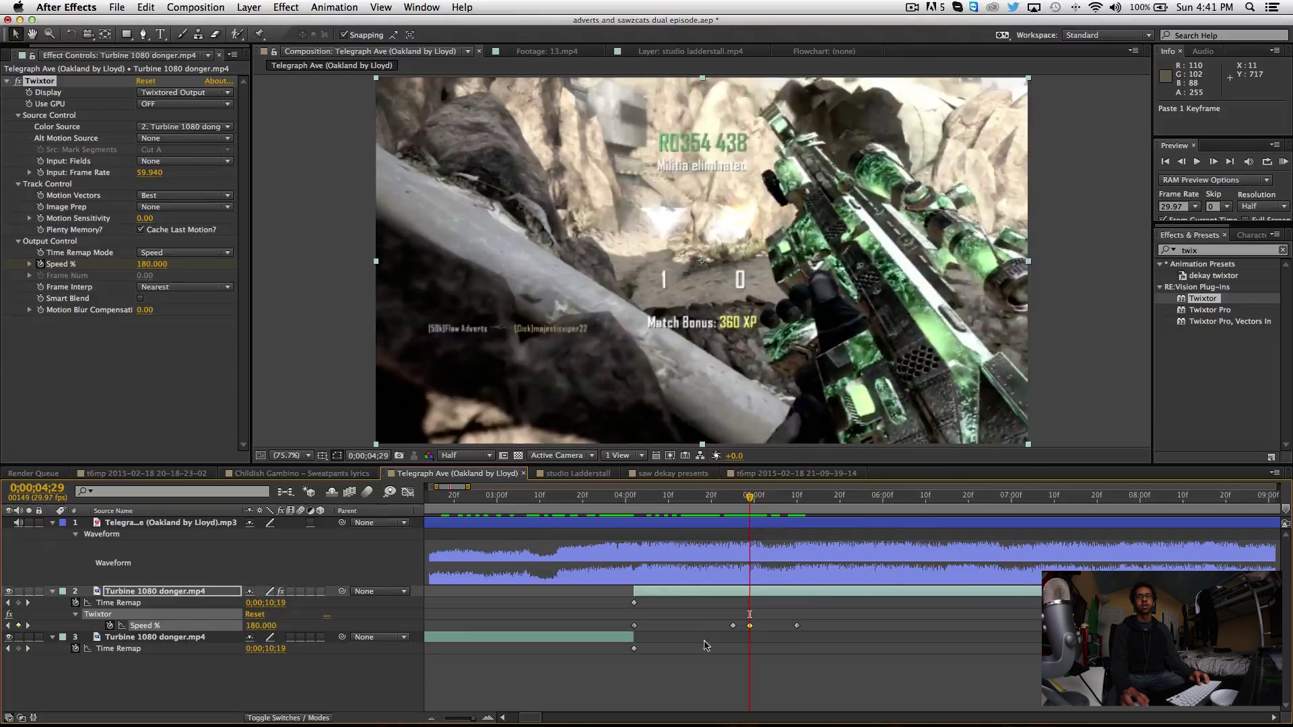
Step: Paste a copy of the 50% Speed keyframe at about 0;00;04;14 and RAM preview the slow motion from 0;00;03;23
click(734, 626)
key(ctrl+c)
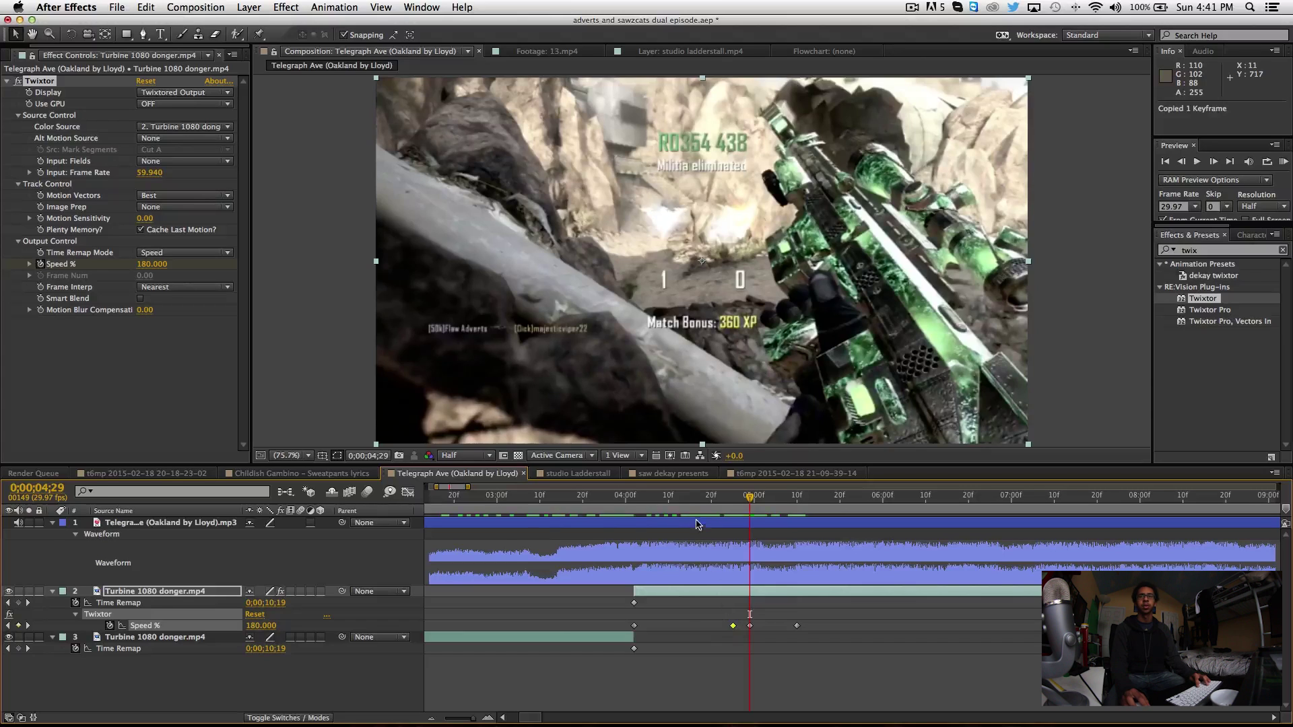
click(681, 497)
key(ctrl+v)
drag(622, 506, 595, 506)
click(1284, 163)
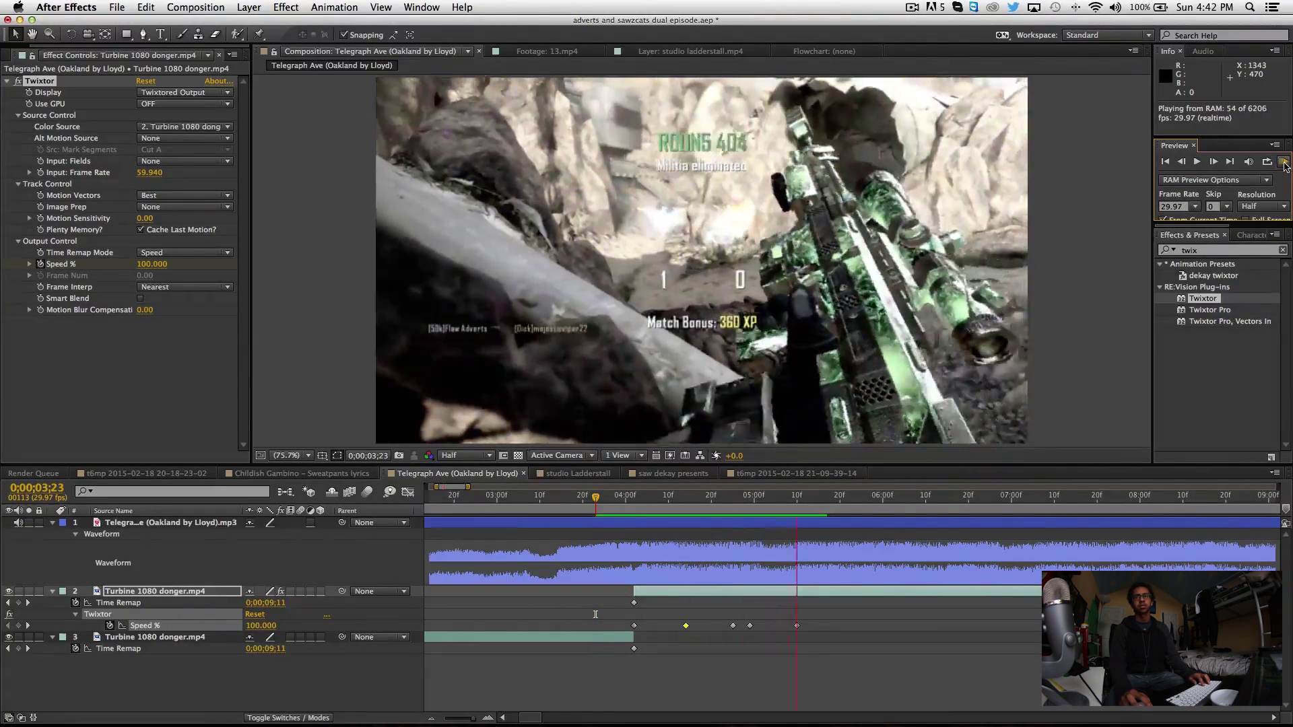
Step: Move the last Speed keyframe to about 0;00;05;06, and paste a copy of the last three Speed keyframes at 0;00;05;07
click(784, 502)
drag(797, 626, 712, 621)
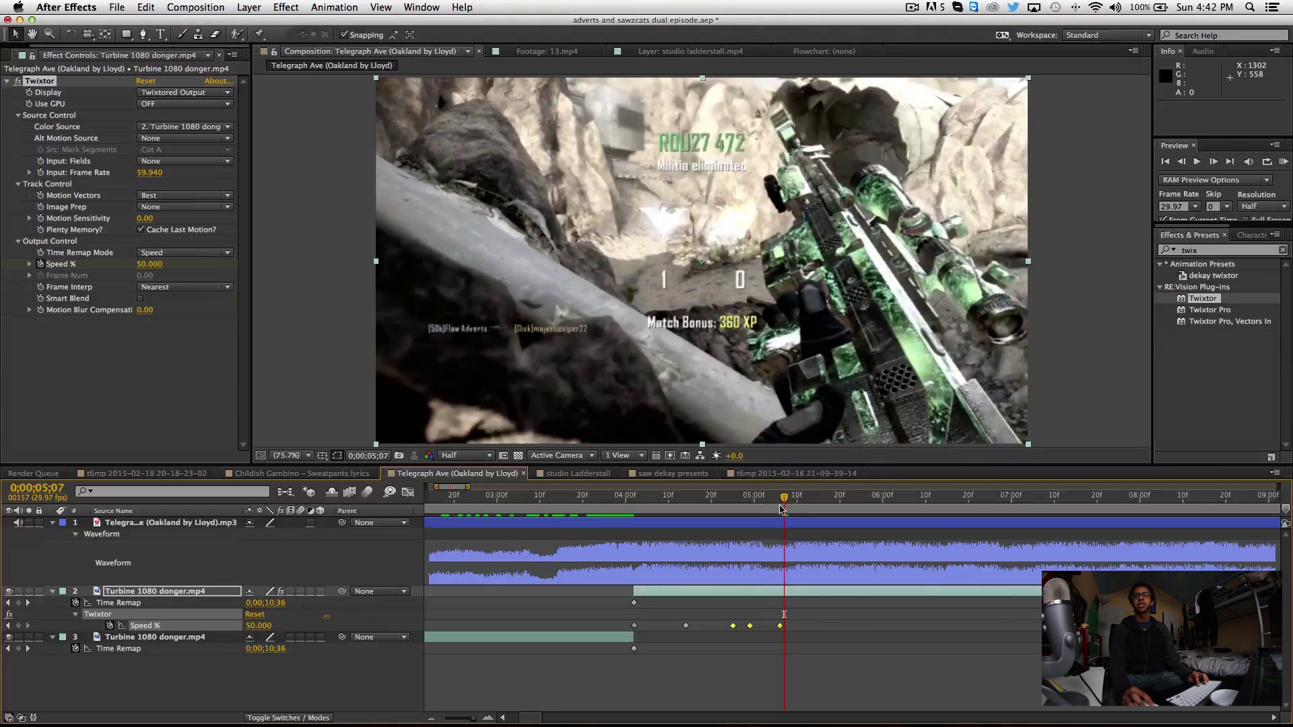
key(super+c)
drag(782, 510, 828, 512)
Step: Retime the Speed keyframes, moving the 180% ones to 0;00;04;28 and 0;00;05;09 and the last 50% one to about 0;00;05;20
click(800, 629)
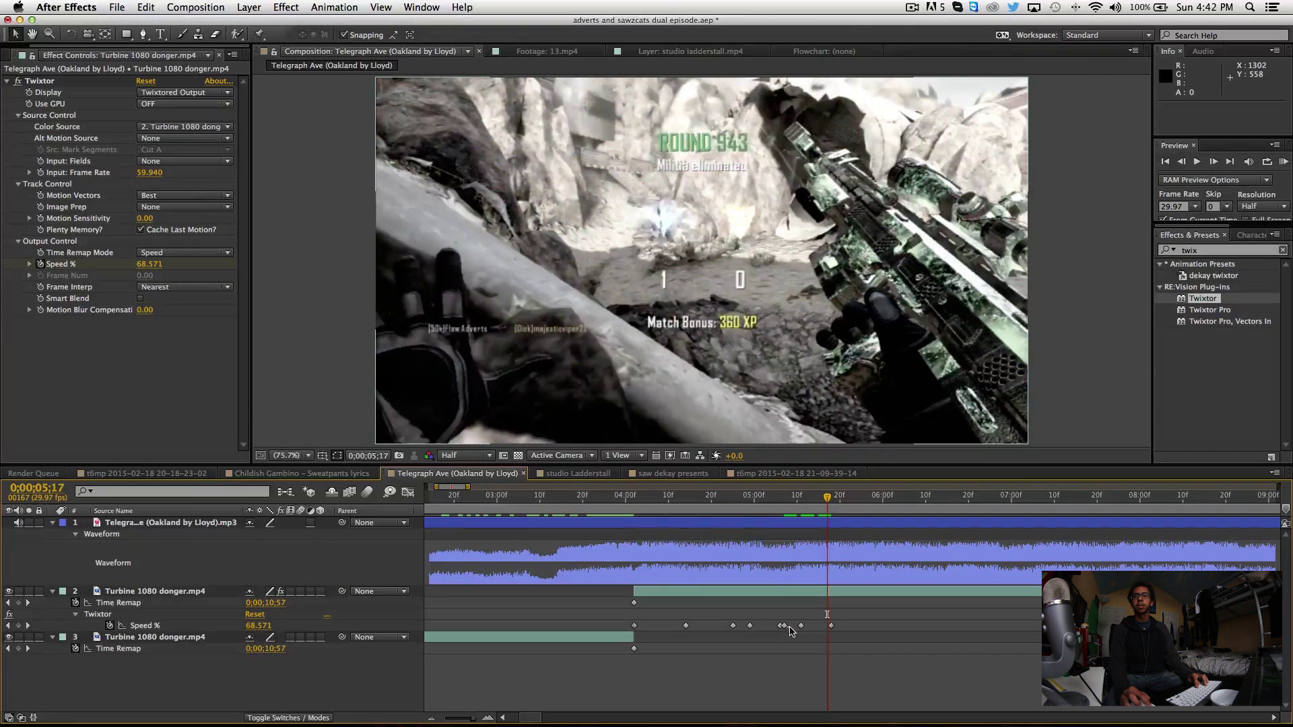
click(790, 626)
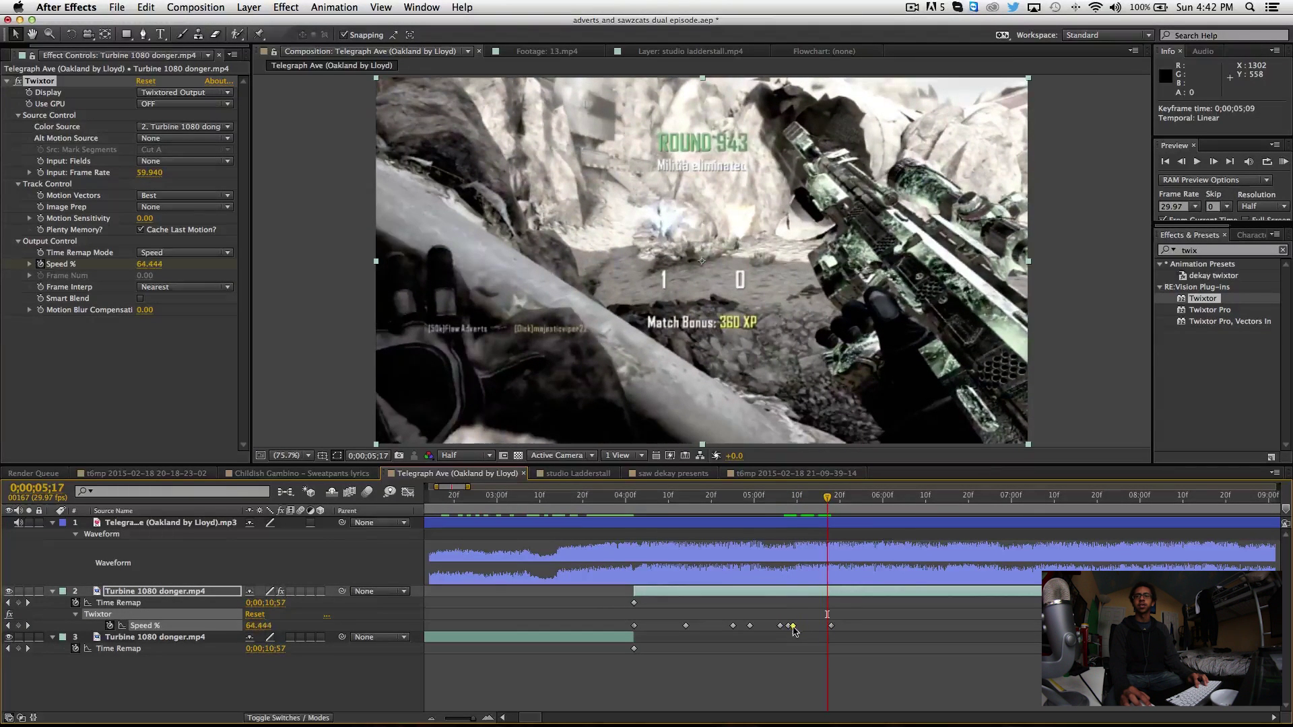
drag(831, 627, 839, 628)
drag(797, 510, 746, 523)
click(859, 629)
drag(750, 625, 738, 626)
Step: Select all Twixtor Speed keyframes and apply Easy Ease to them
drag(904, 631, 545, 620)
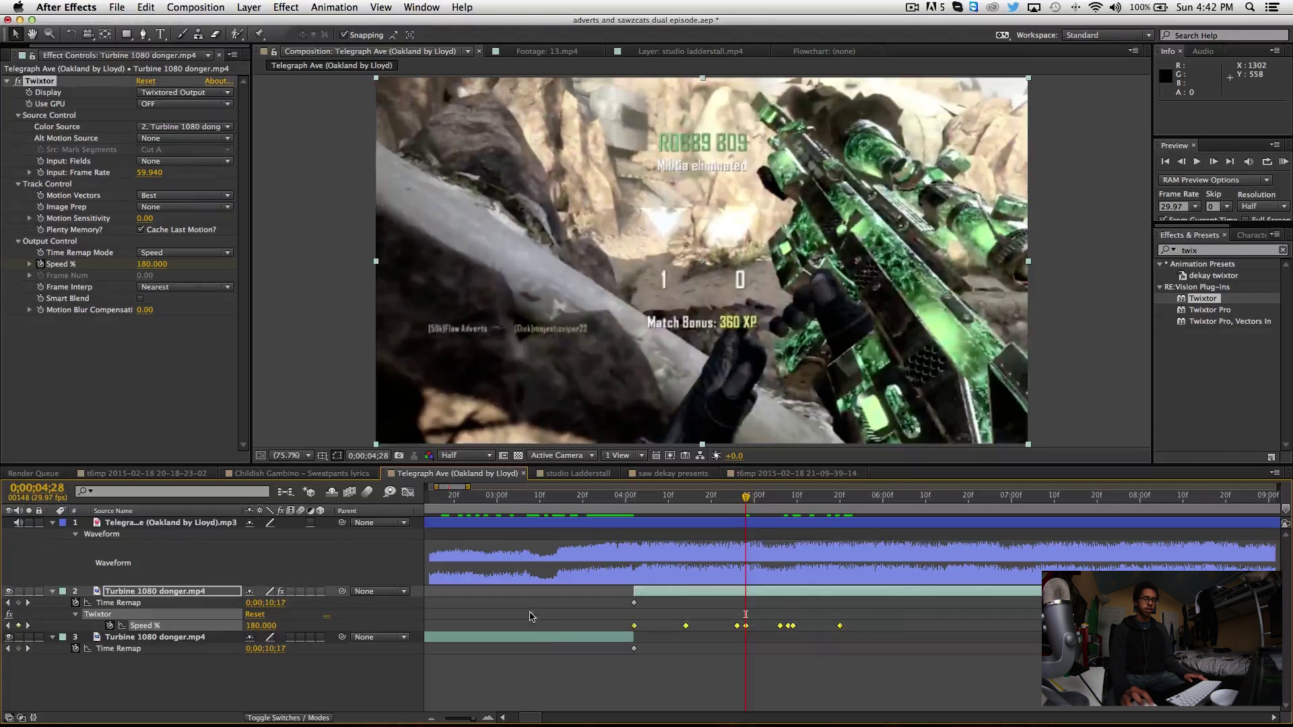
key(F9)
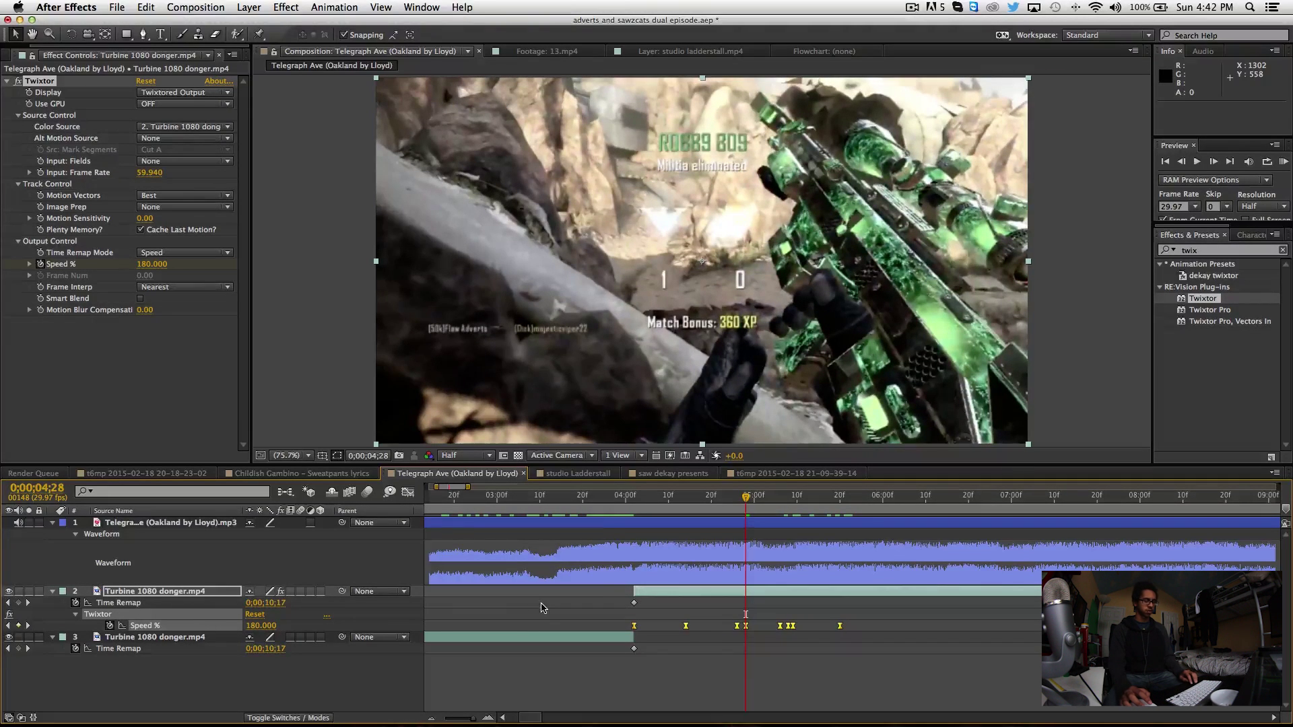
Step: RAM preview the eased speed changes from 0;00;03;26, and set the Speed keyframe at 0;00;05;09 to 175%
click(608, 496)
click(1283, 161)
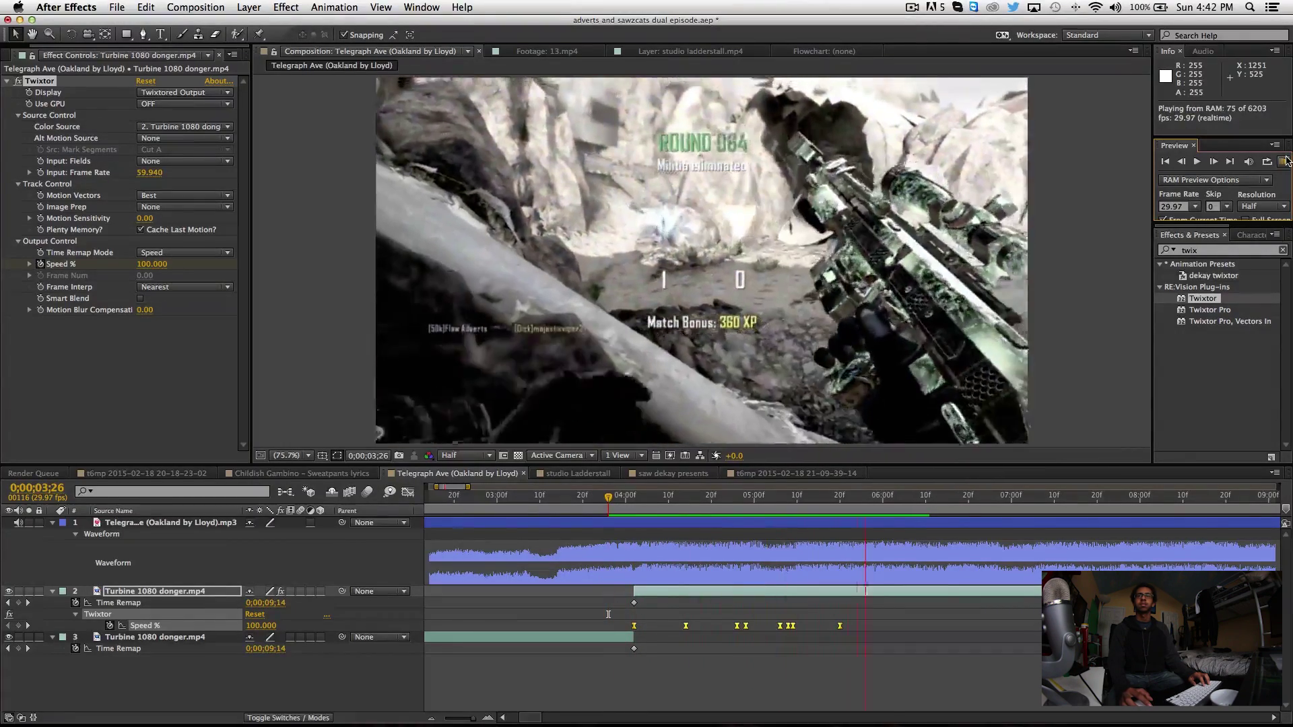
key(space)
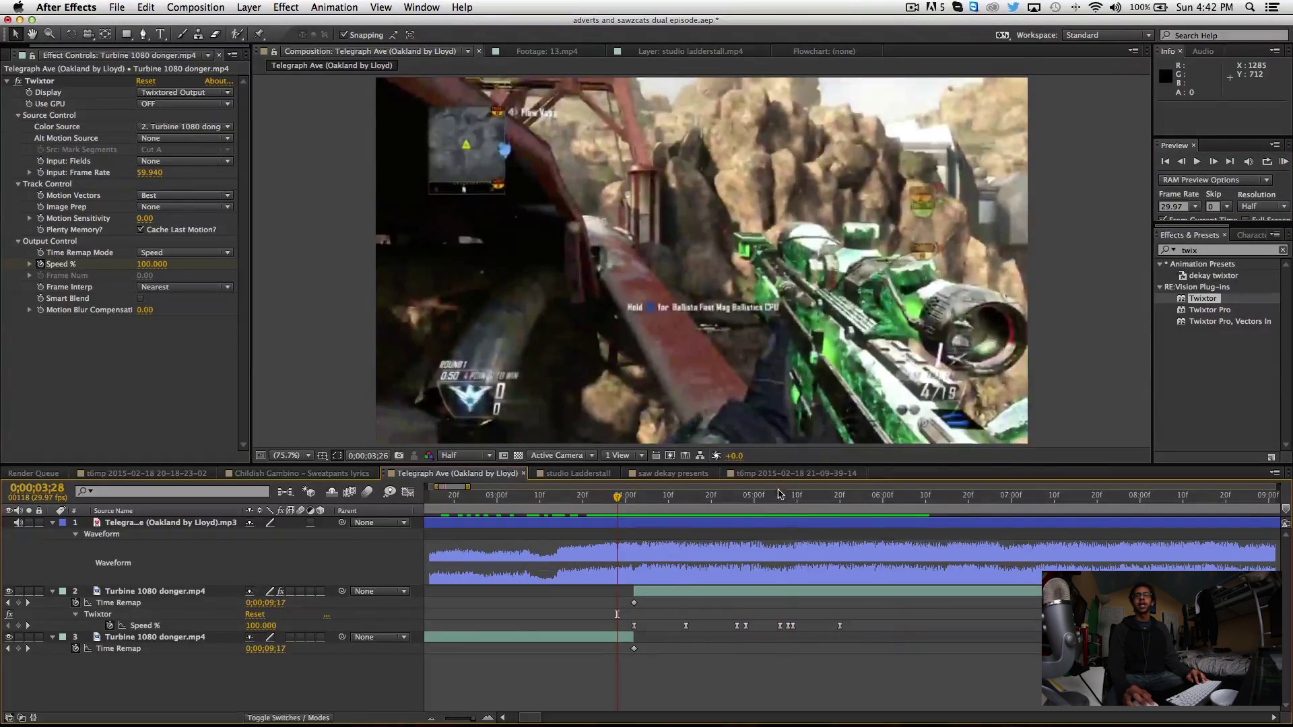
click(793, 497)
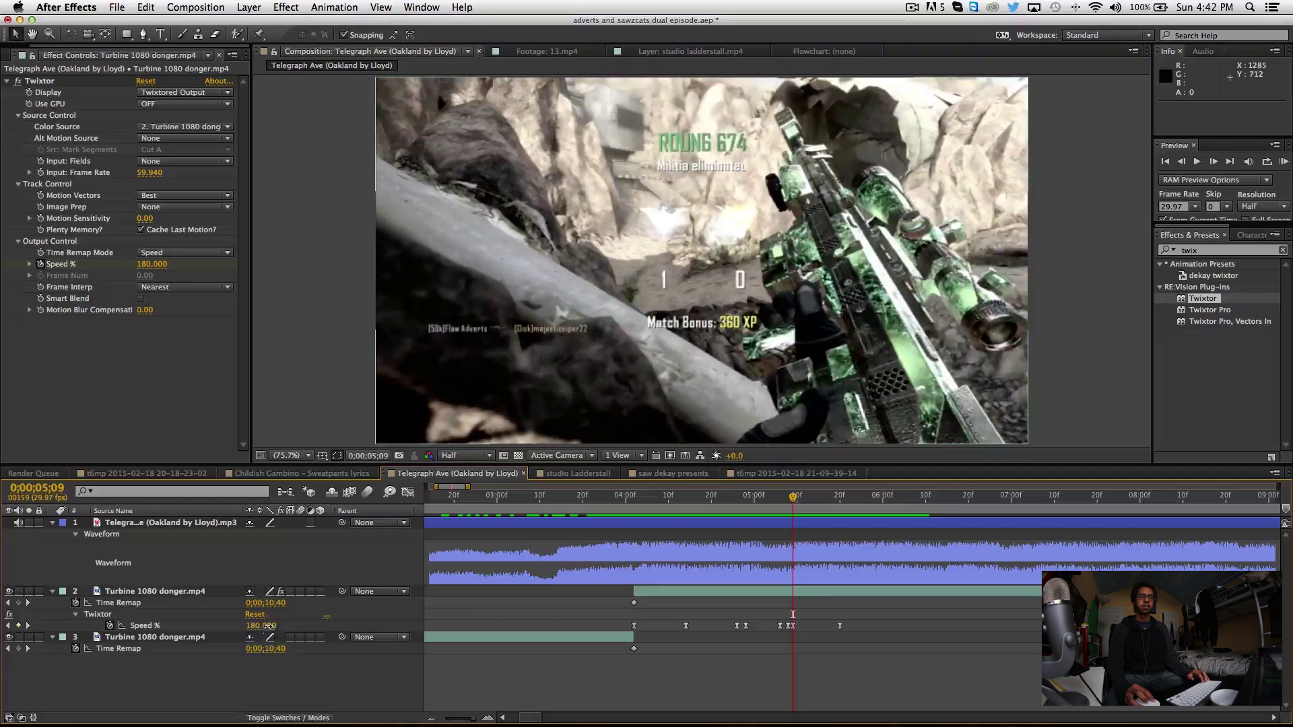
text(175)
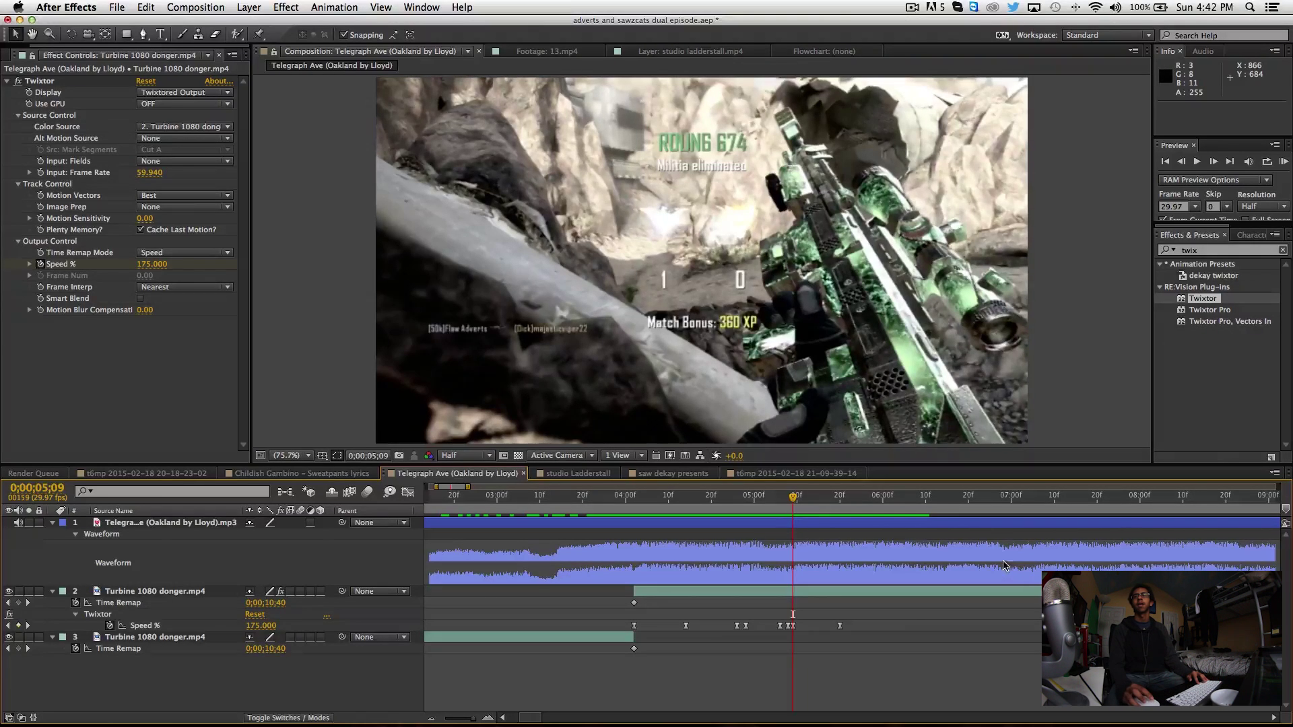
Step: Place a copy of the last 50% Speed keyframe at 0;00;06;03 and add a 210% Speed keyframe at 0;00;06;12
drag(585, 498, 778, 520)
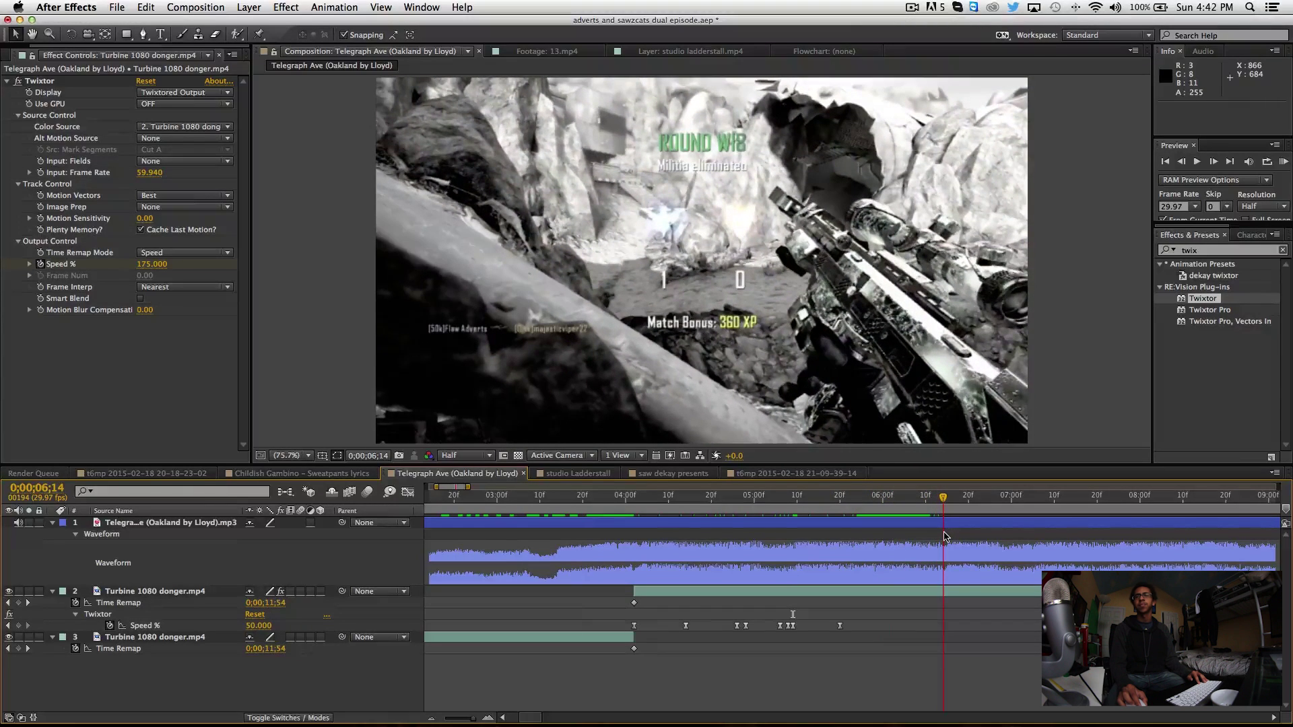
drag(907, 516, 687, 535)
scroll(720, 539, right, 3)
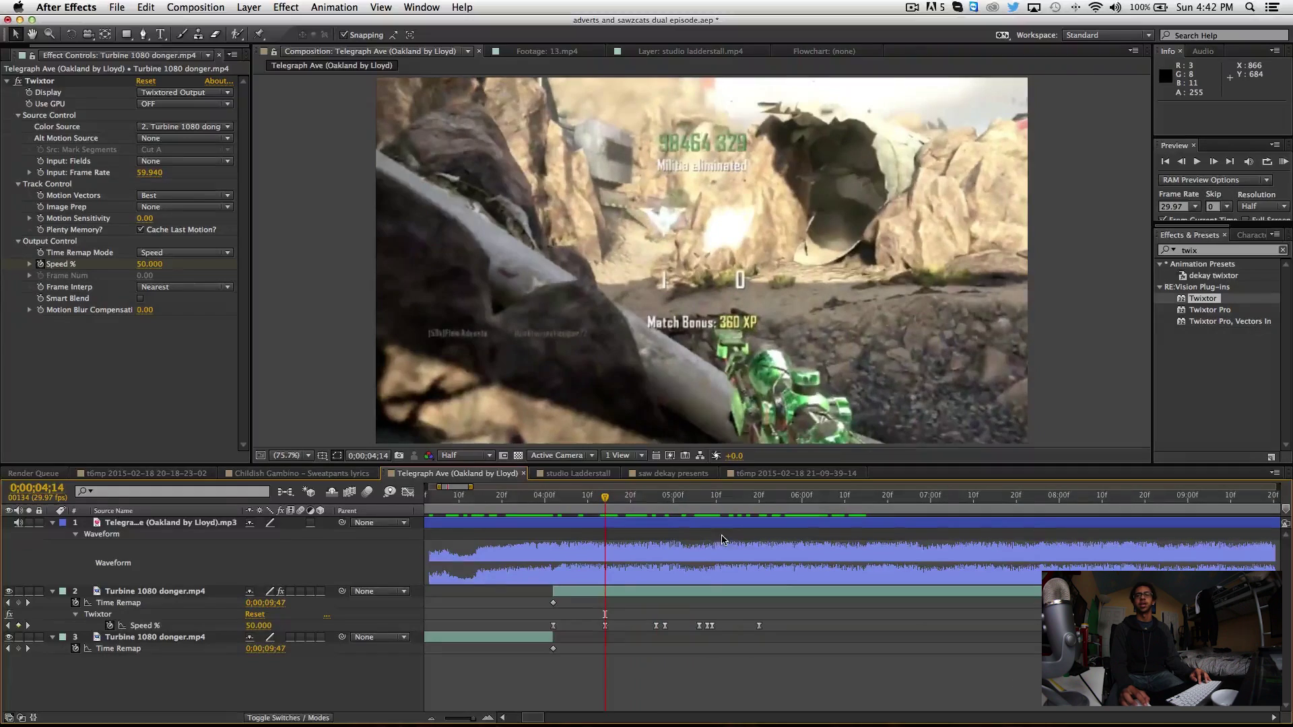
drag(614, 500, 862, 537)
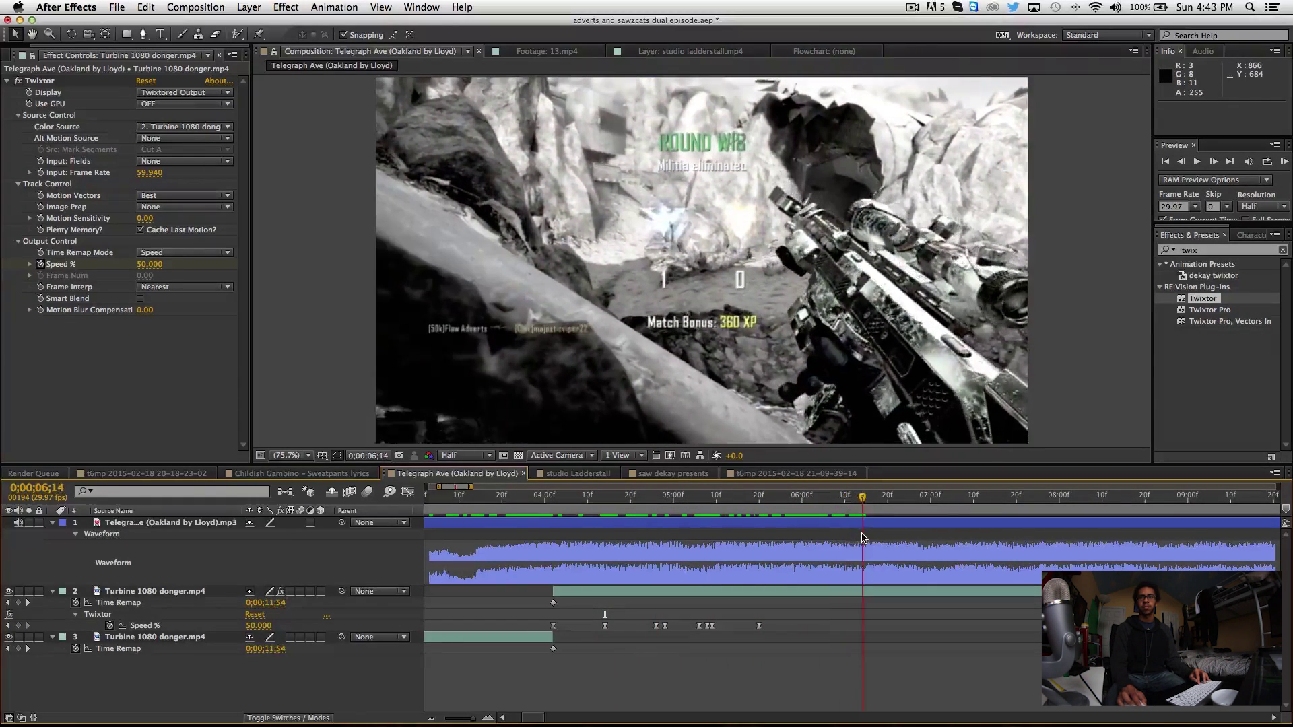
click(859, 509)
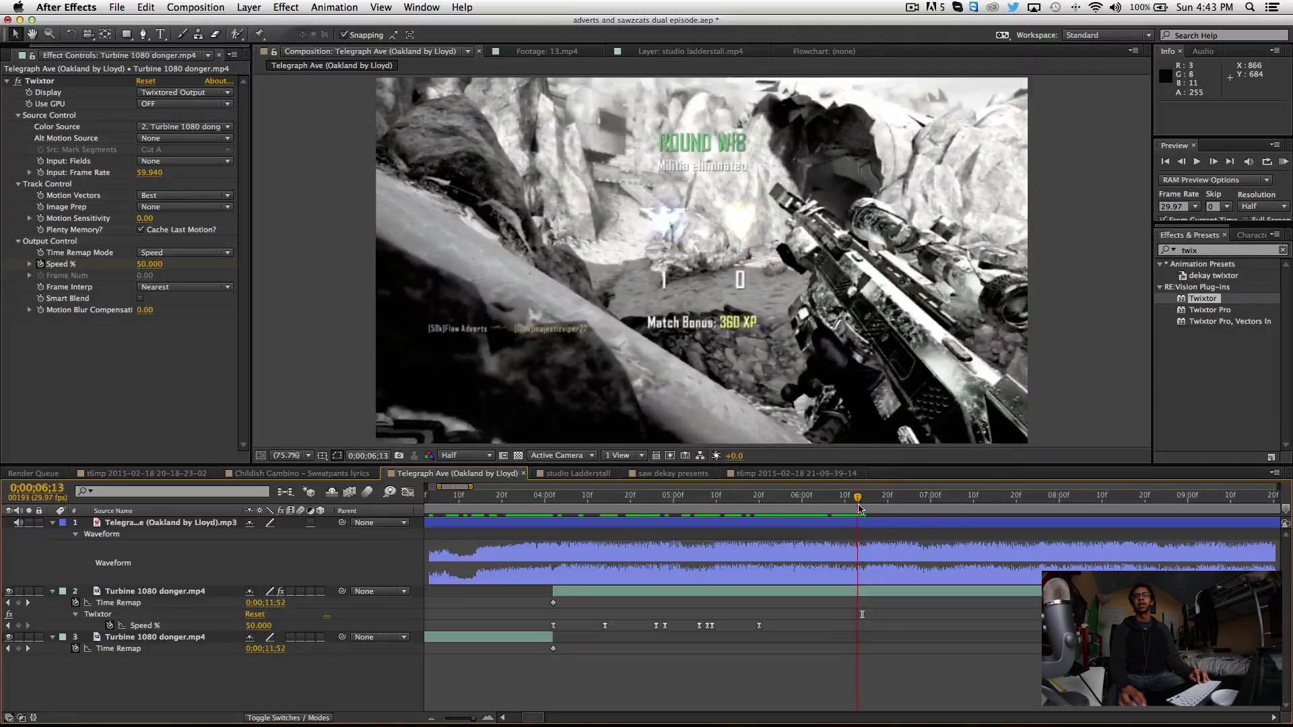
drag(780, 622, 744, 637)
key(super+c)
drag(859, 626, 820, 633)
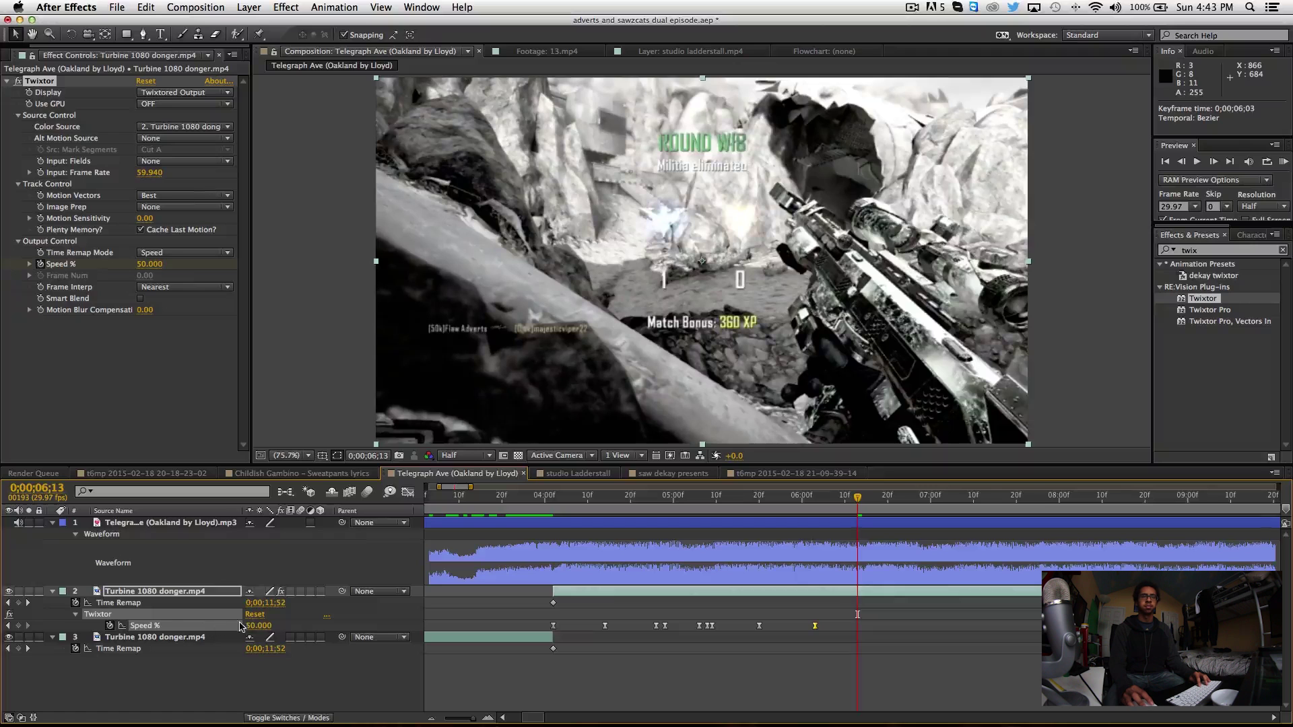
drag(263, 625, 269, 627)
drag(858, 627, 852, 631)
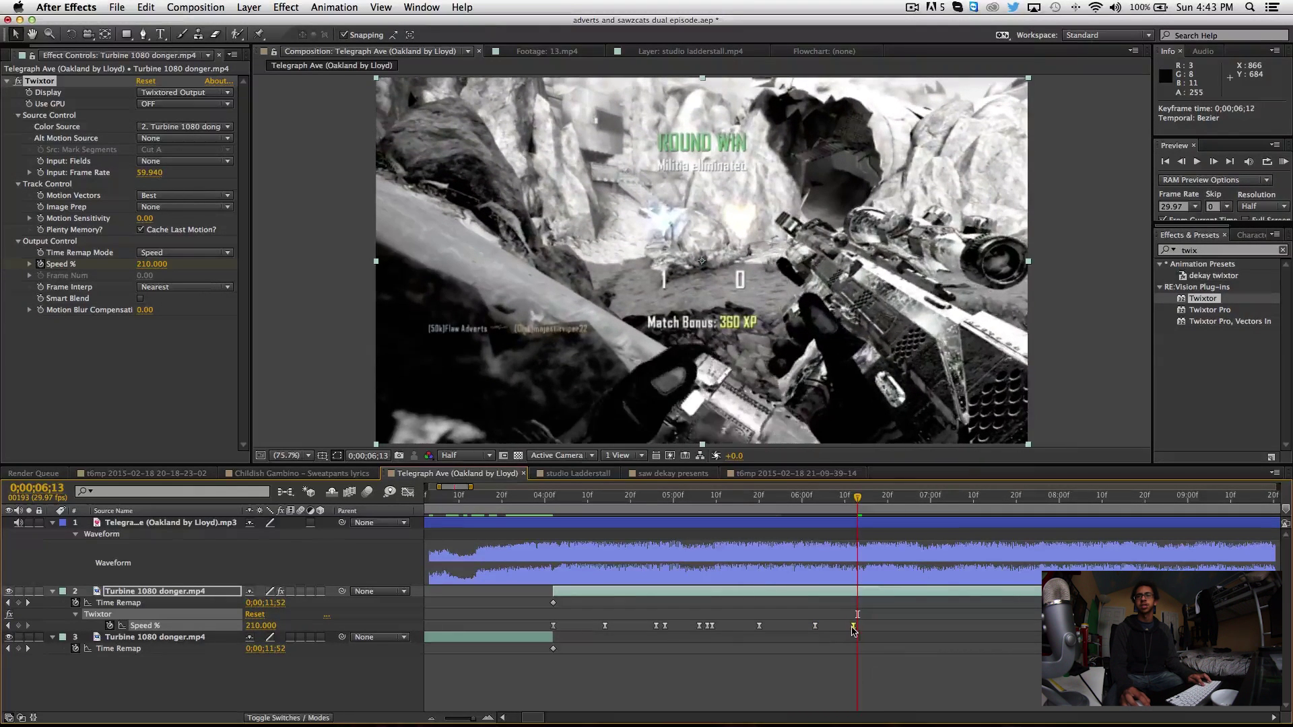
Step: Cut off the Twixtor clip layer after 0;00;06;13 and RAM preview the edit from 0;00;03;25
key(super+shift+d)
key(Delete)
click(524, 497)
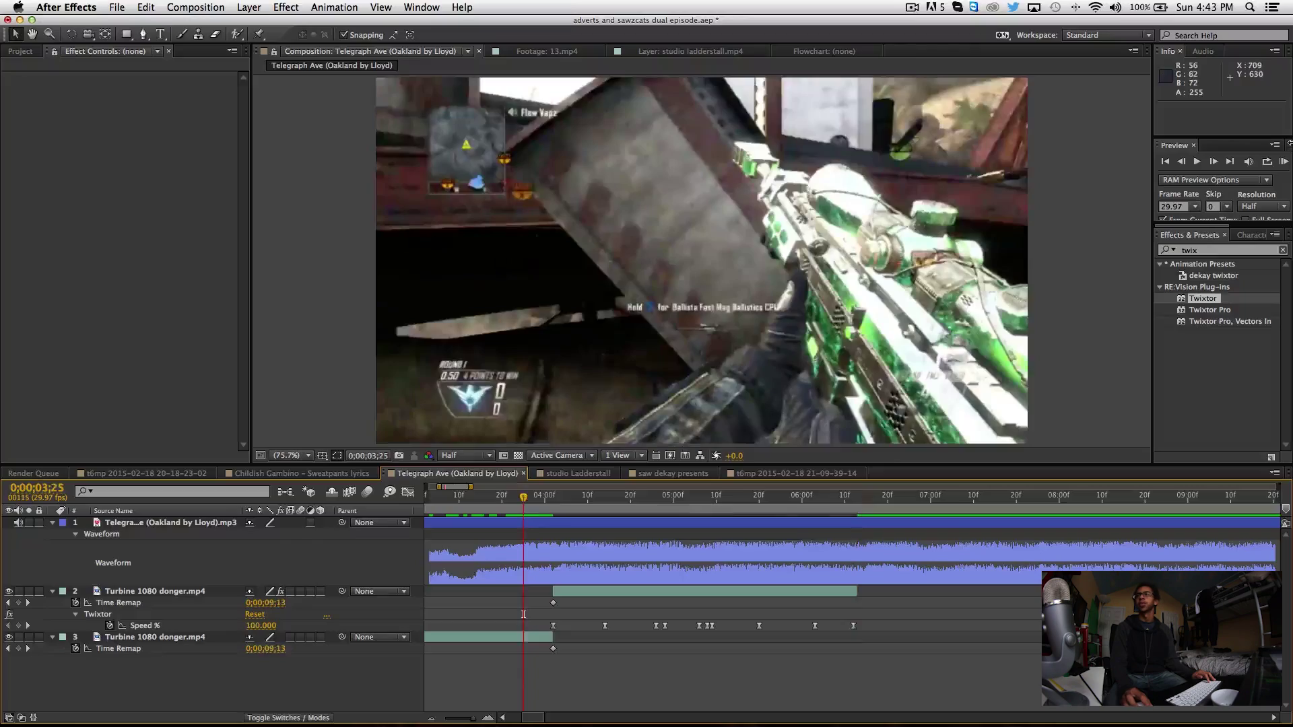
click(1283, 163)
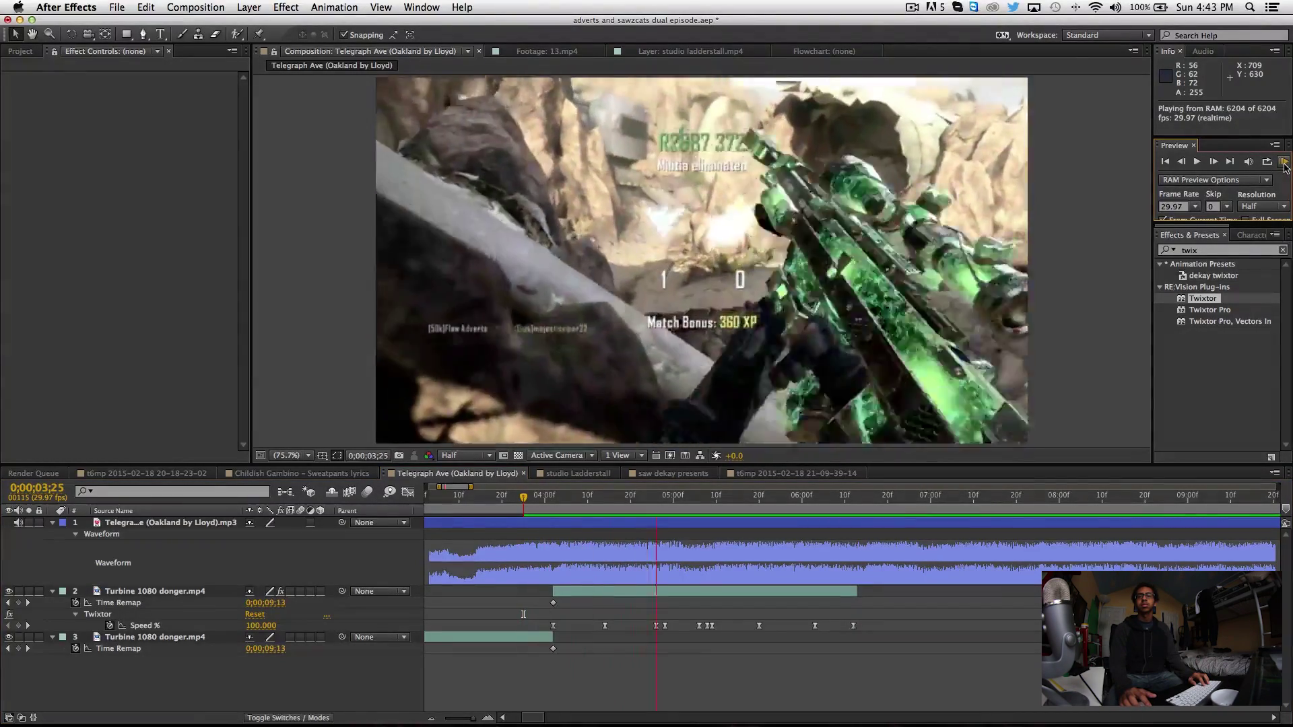
key(space)
Step: Add Turbine 1080 donger.mp4 as a new layer above the clips and slide it earlier so its round ending killcam plays at 0;00;06;12
drag(862, 498, 853, 499)
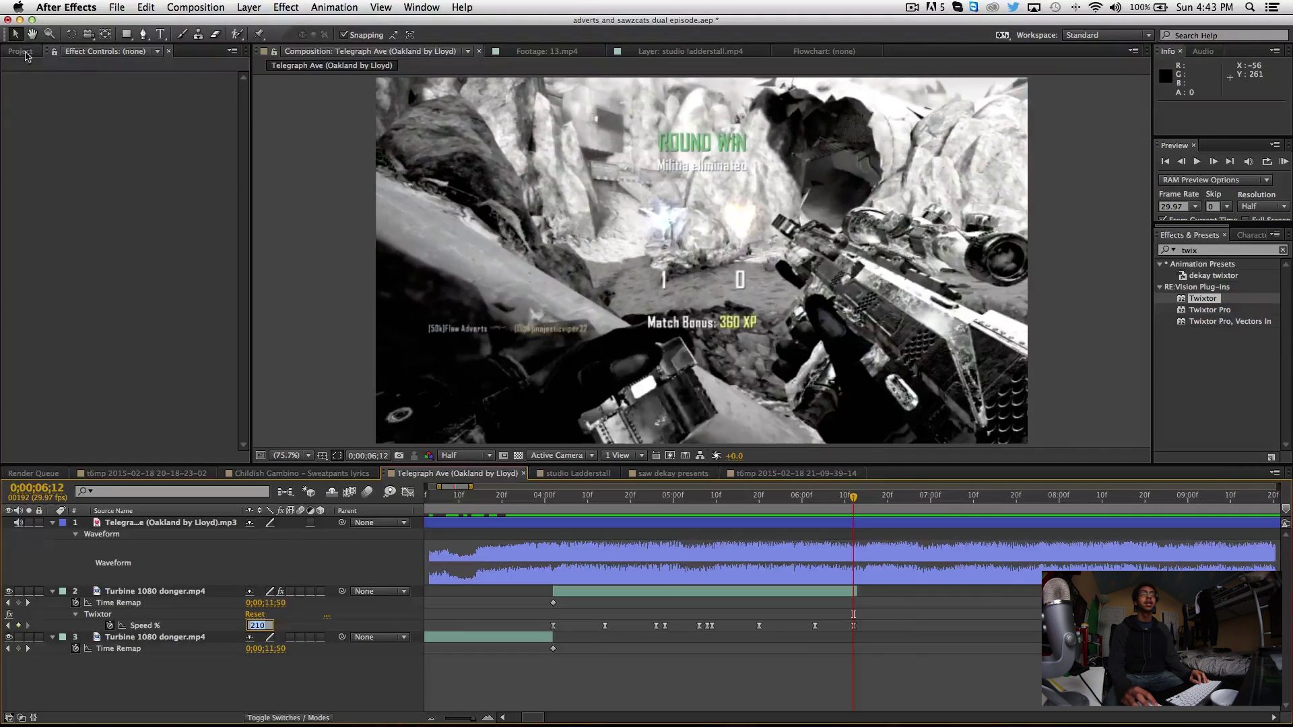
click(25, 55)
scroll(741, 573, left, 2)
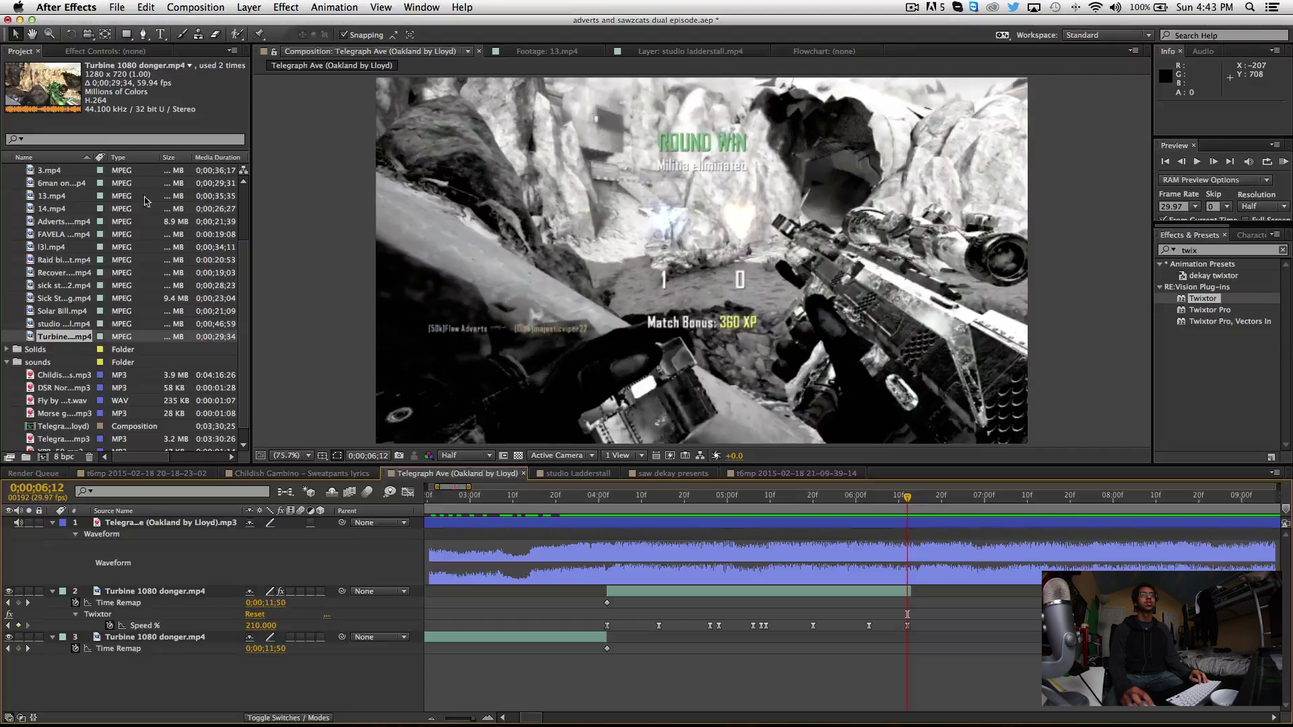
drag(77, 333, 798, 580)
key(minus)
key(minus)
key(minus)
drag(967, 593, 620, 592)
Step: Split the new killcam layer at 0;00;06;13 and delete the part before the cut
key(equal)
key(equal)
key(equal)
scroll(660, 598, left, 2)
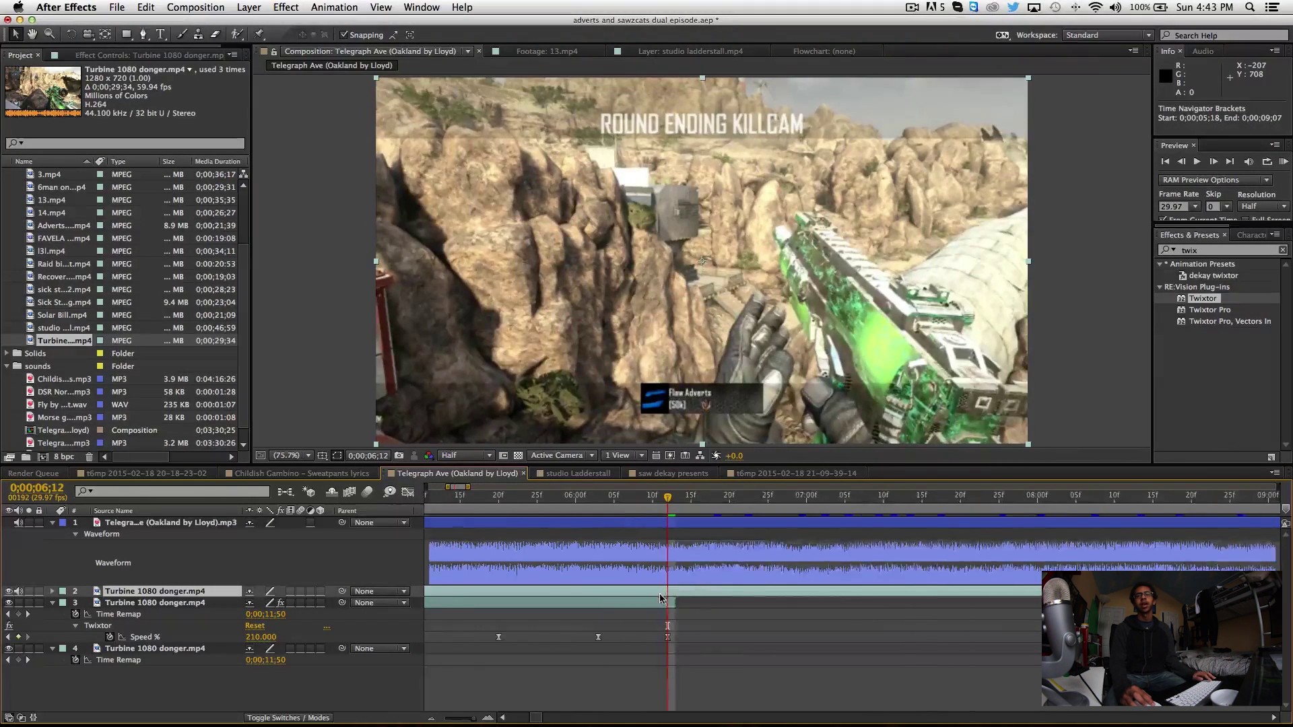
click(677, 502)
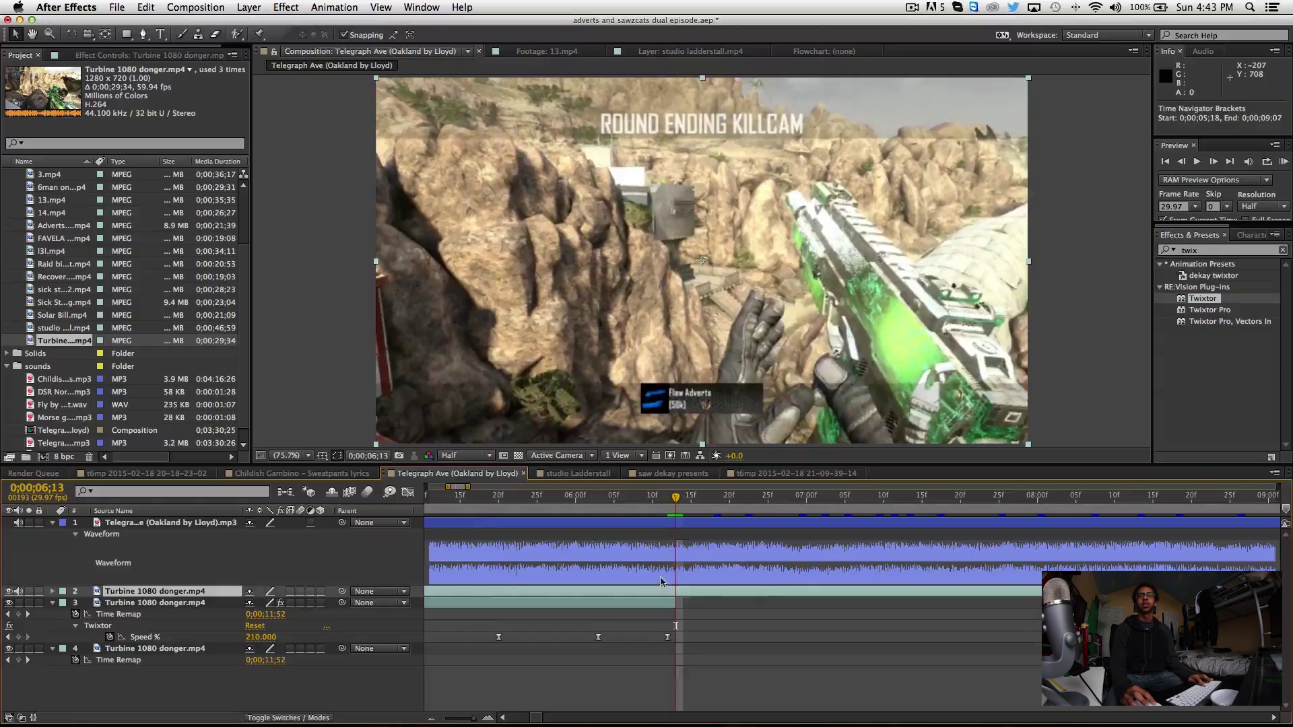
key(ctrl+shift+d)
key(Delete)
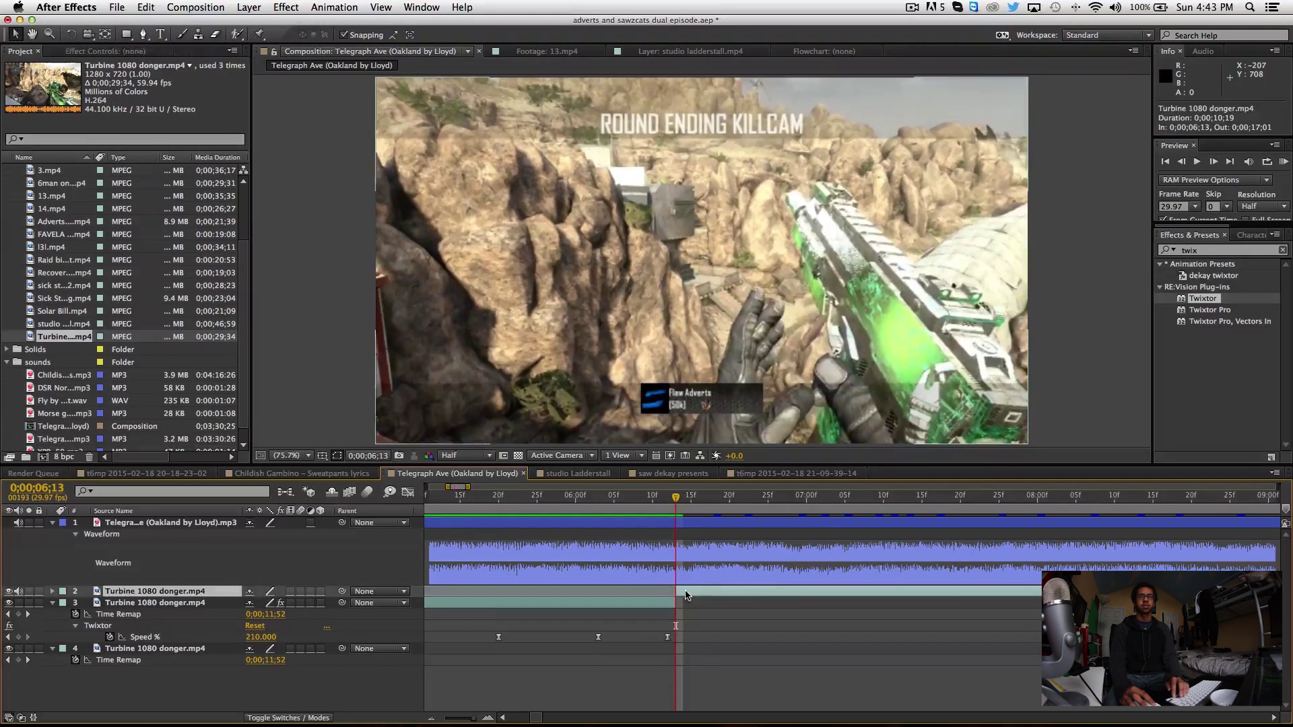
Step: Split the killcam layer at the shot, at 0;00;10;04
click(791, 593)
key(minus)
drag(756, 498, 1111, 535)
key(Page_Up)
key(Page_Up)
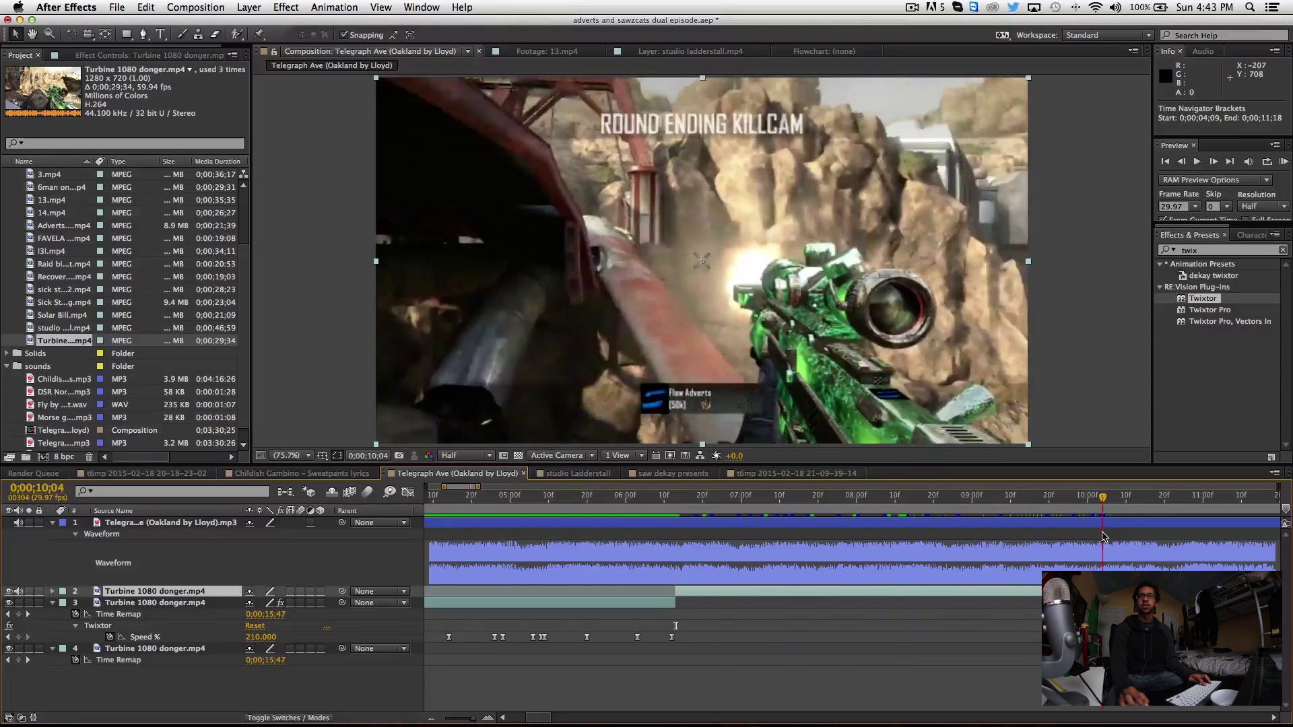
key(super+shift+d)
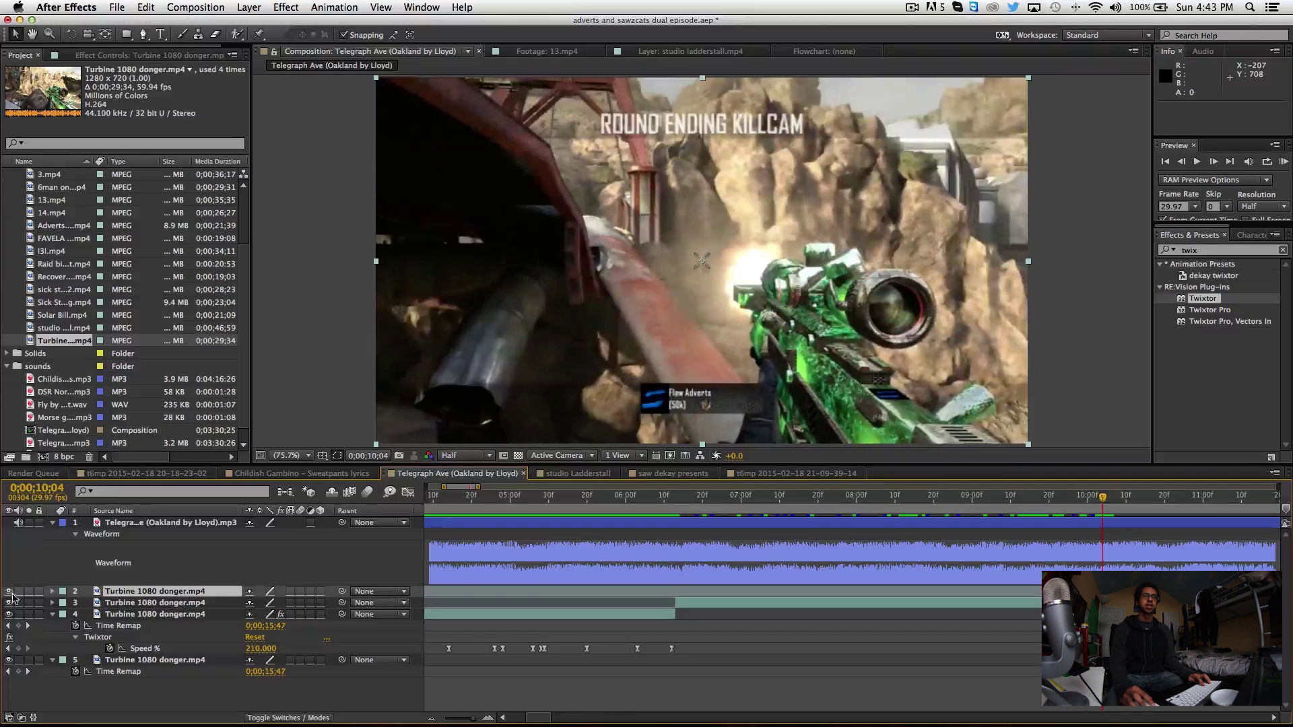
Step: RAM preview the music from 0;00;06;12 with both killcam layers hidden, and move the second killcam layer to start at 0;00;09;07
key(j)
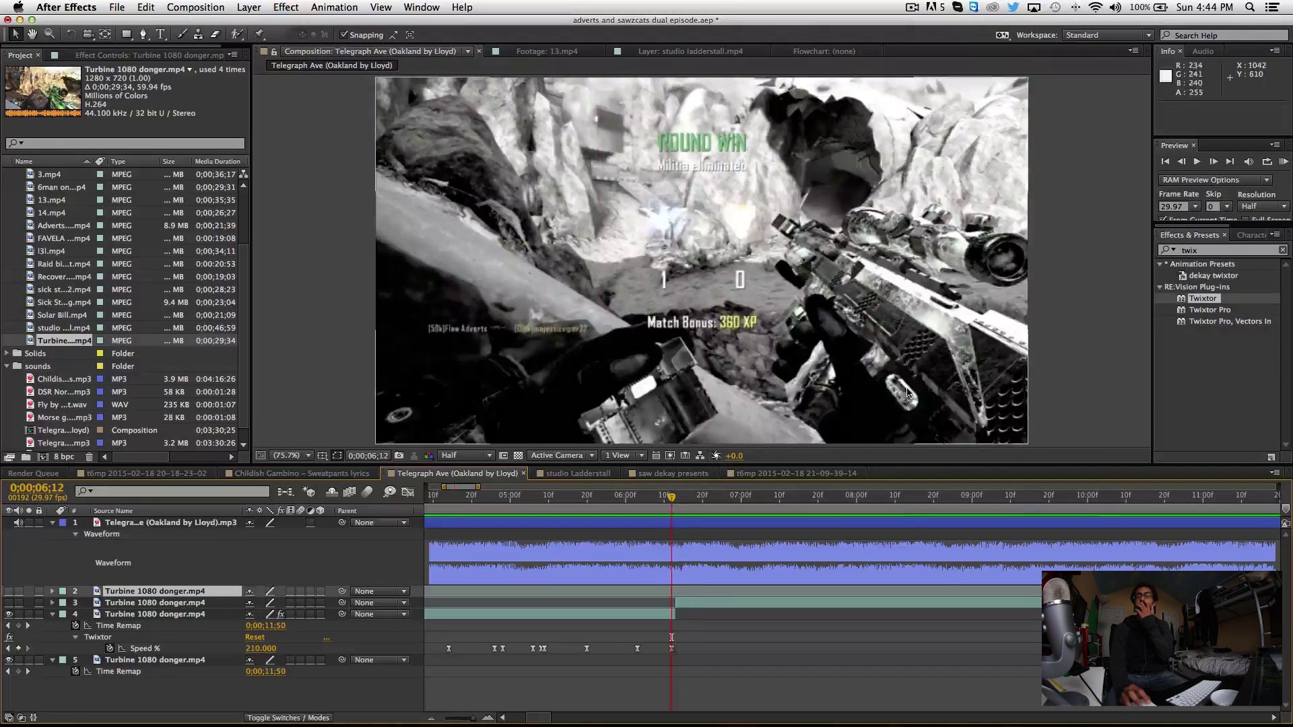
click(1285, 164)
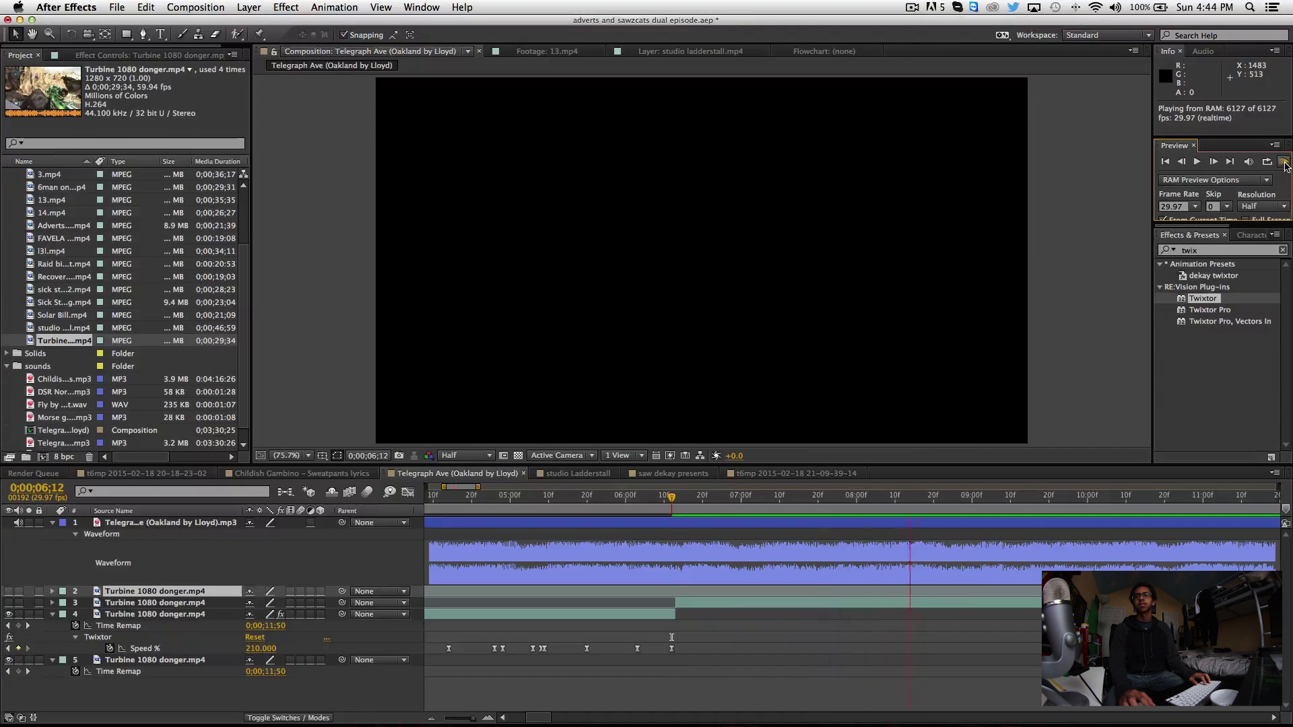
click(999, 512)
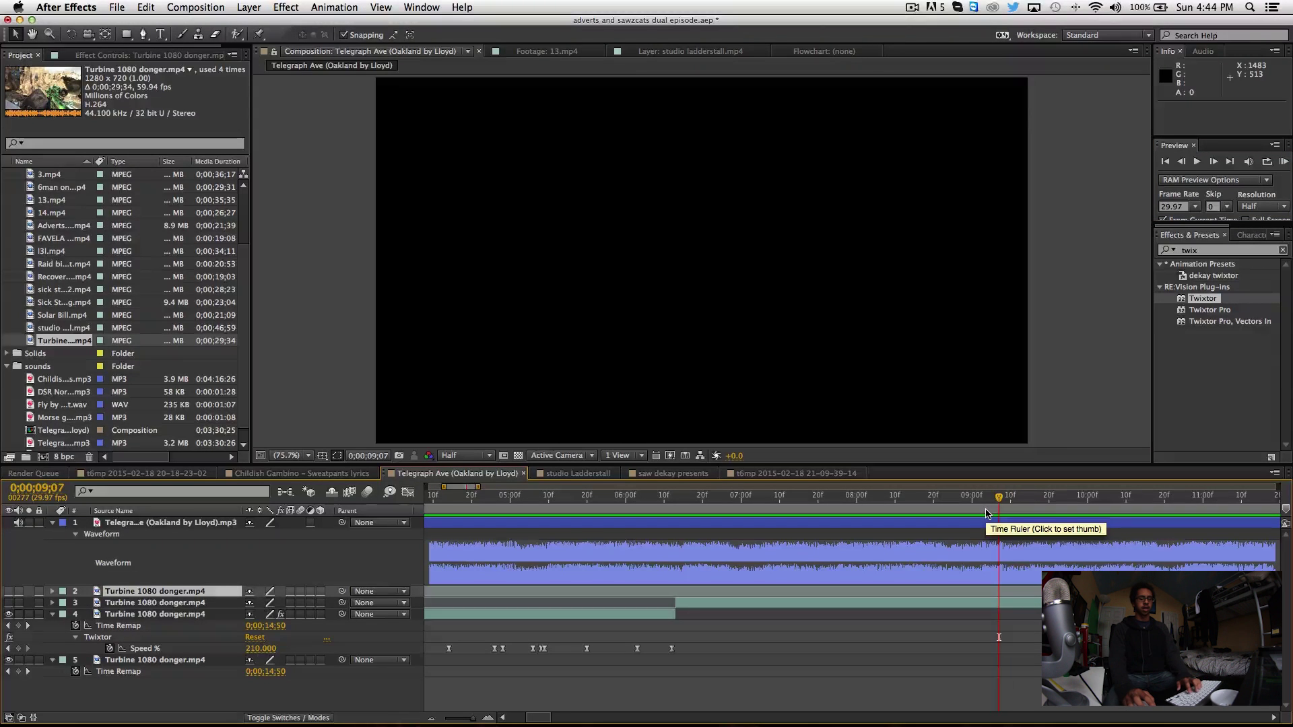
key([)
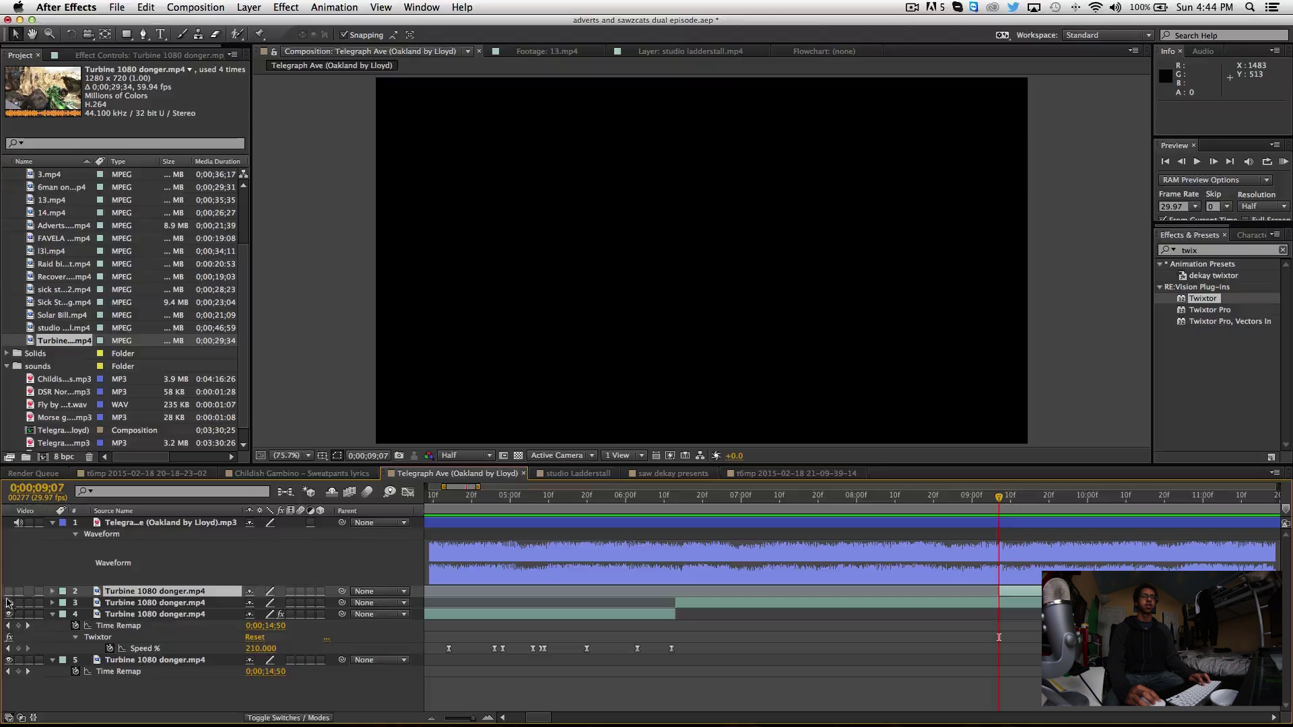
Step: Apply Twixtor to the first killcam layer with an input frame rate of 59.940 and Frame Interp set to Nearest
drag(700, 512, 676, 510)
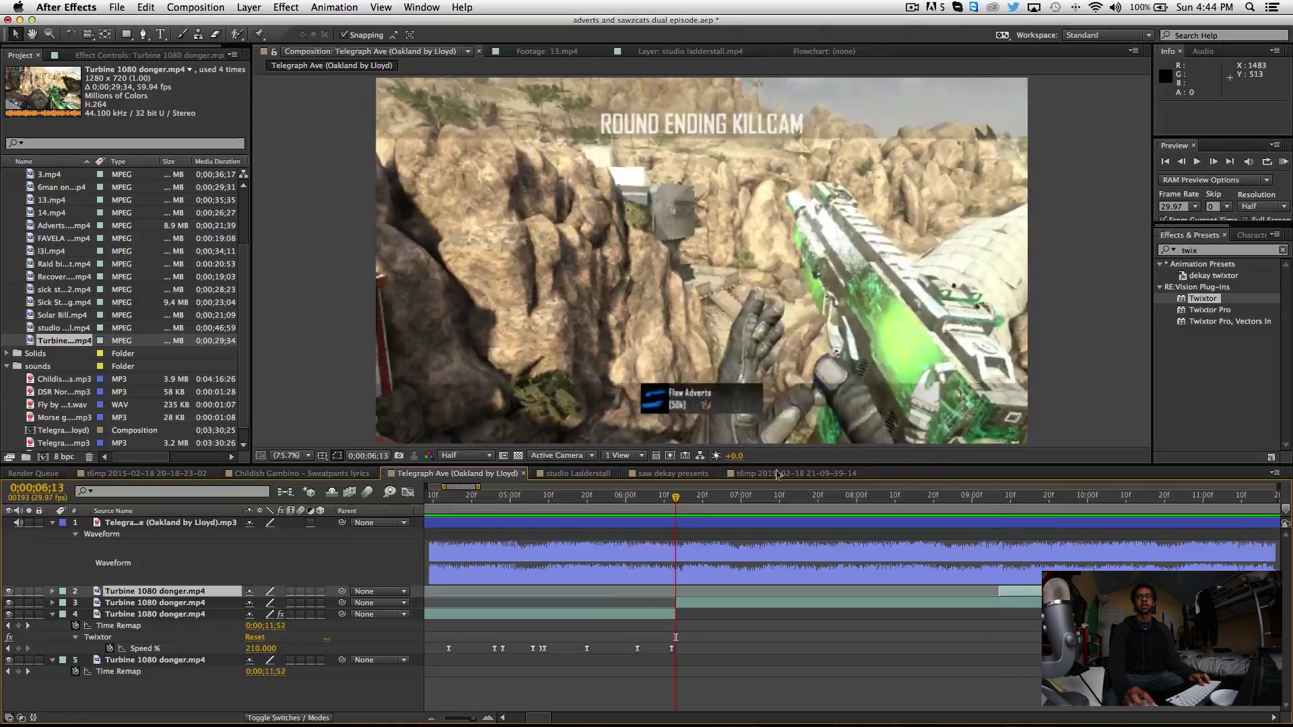
drag(1205, 299, 865, 603)
click(149, 173)
text(59.940)
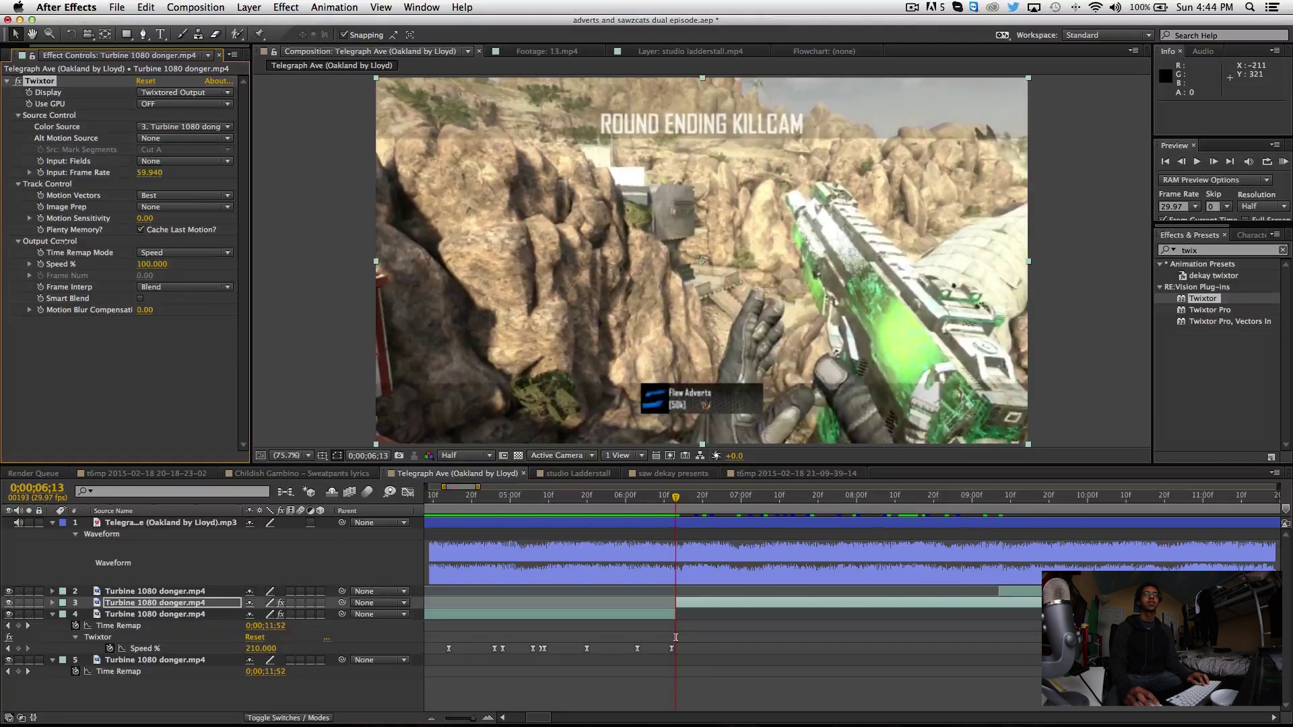
click(188, 286)
click(162, 294)
Step: Keyframe the first killcam layer's Twixtor Speed at 100% at 0;00;06;13 and at 54% at 0;00;06;24
key(u)
key(equal)
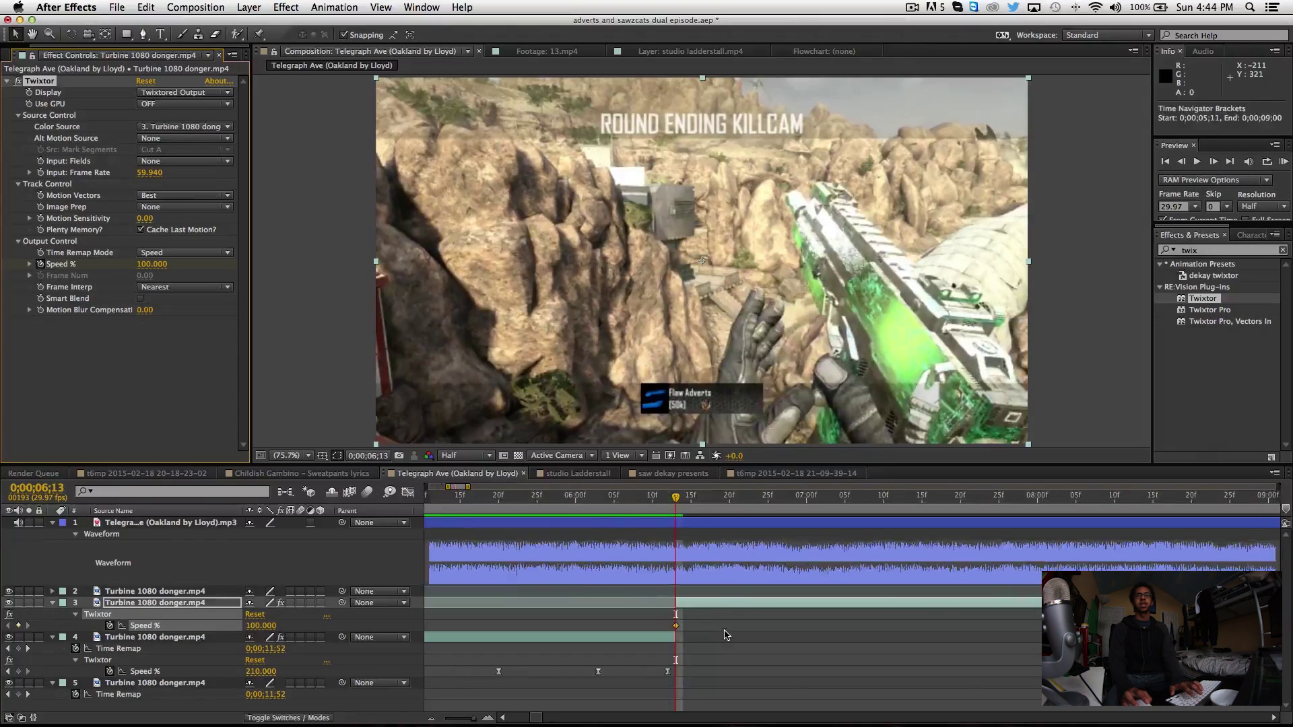
drag(675, 500, 762, 506)
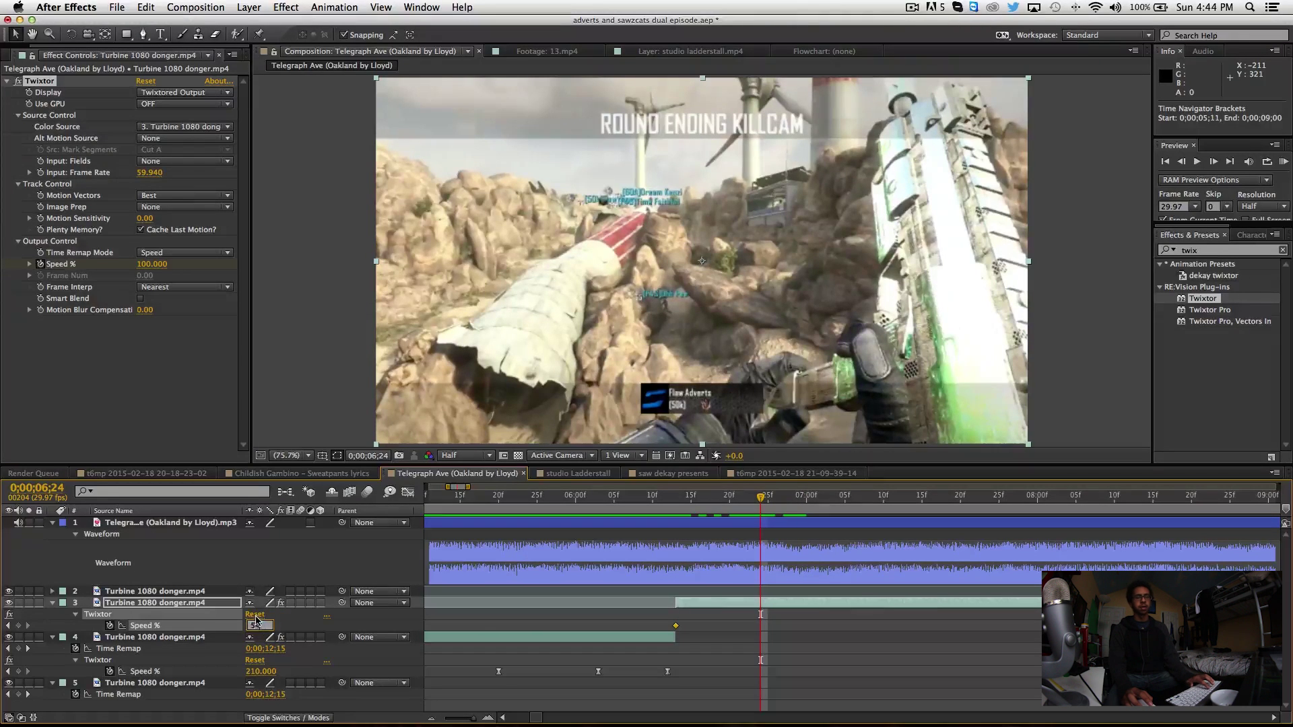
text(54)
key(Return)
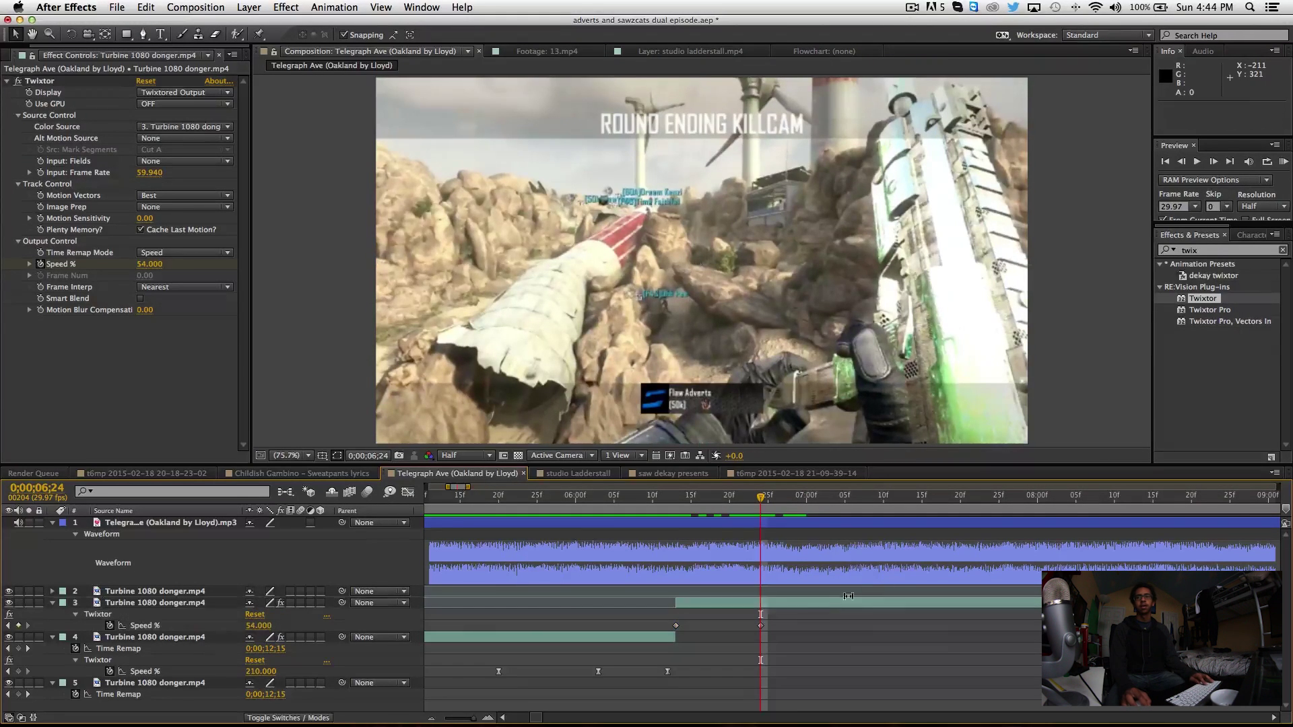
drag(682, 511, 651, 515)
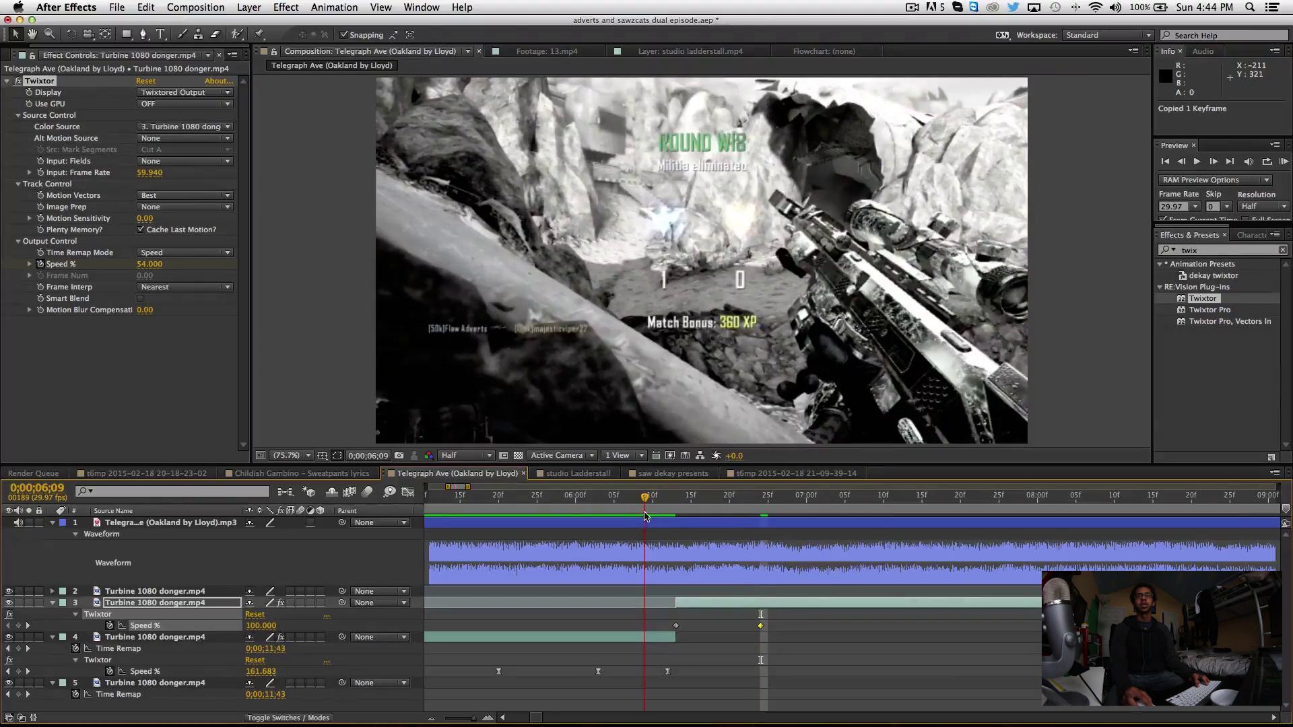
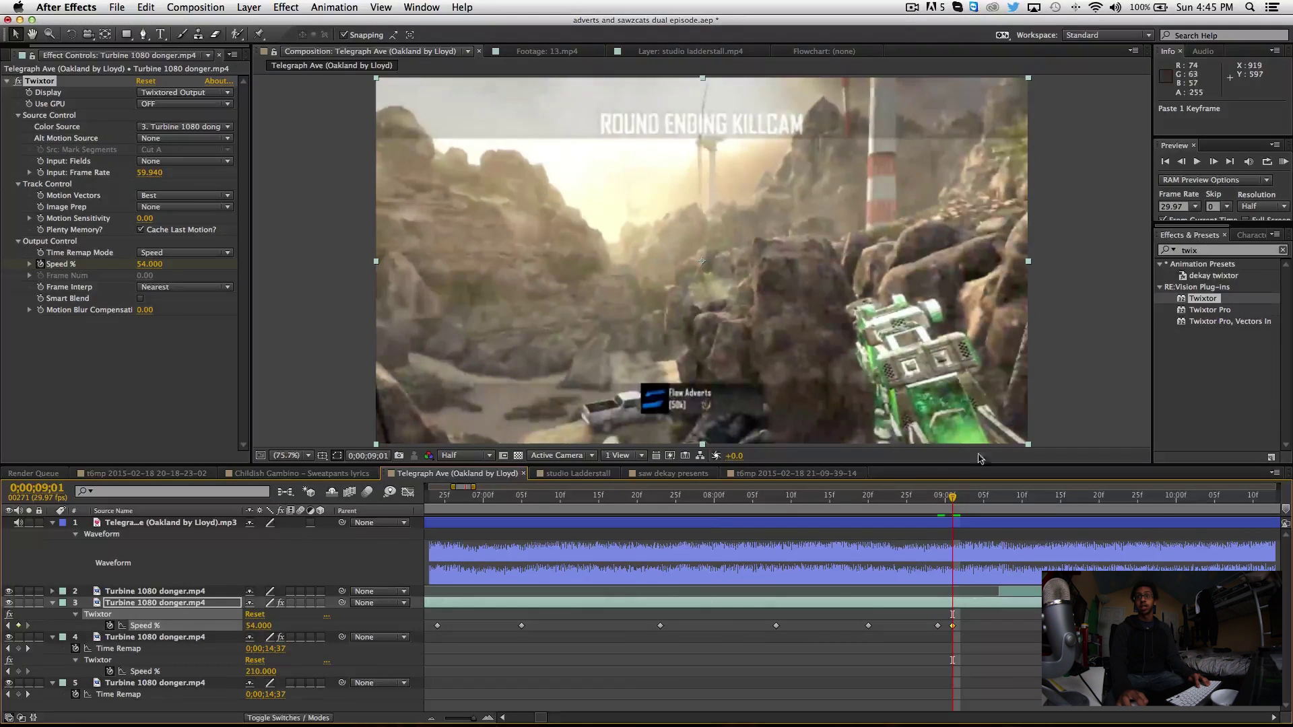
Step: Add a 180% Twixtor Speed keyframe to the first killcam layer at 0;00;06;25
drag(983, 497, 657, 542)
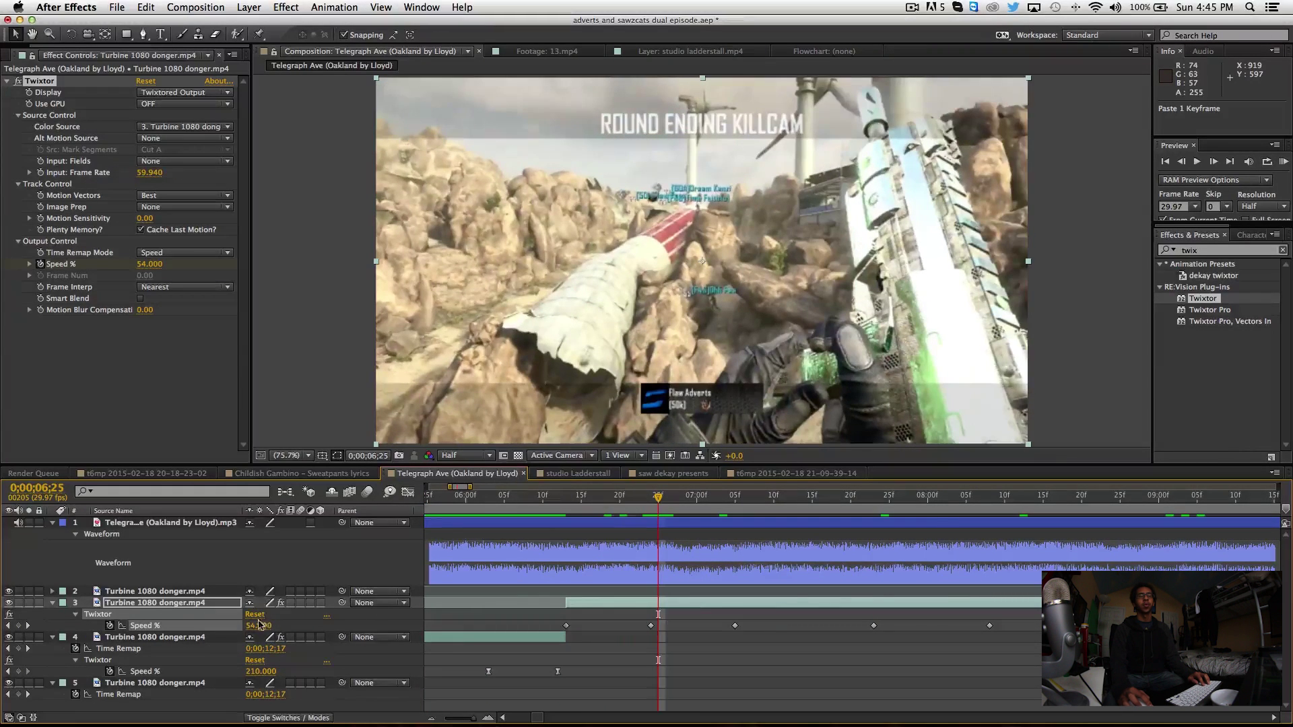
drag(261, 625, 269, 625)
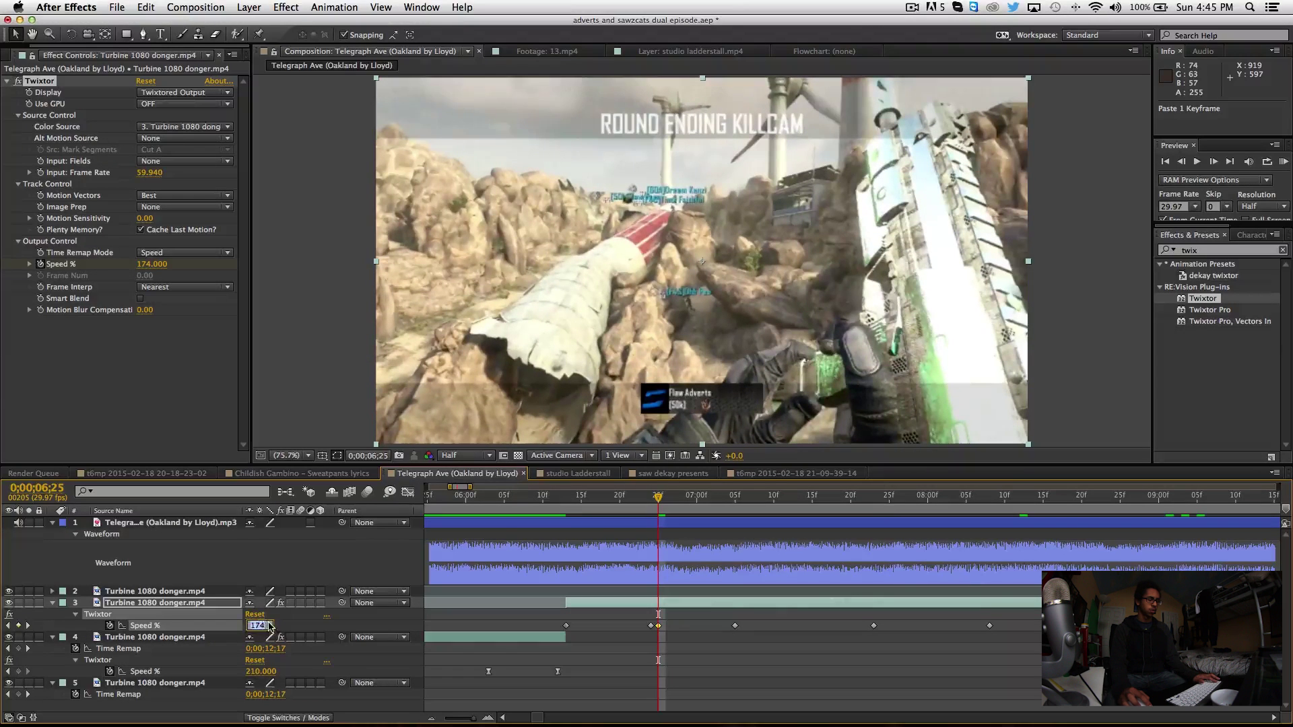
text(180)
key(Return)
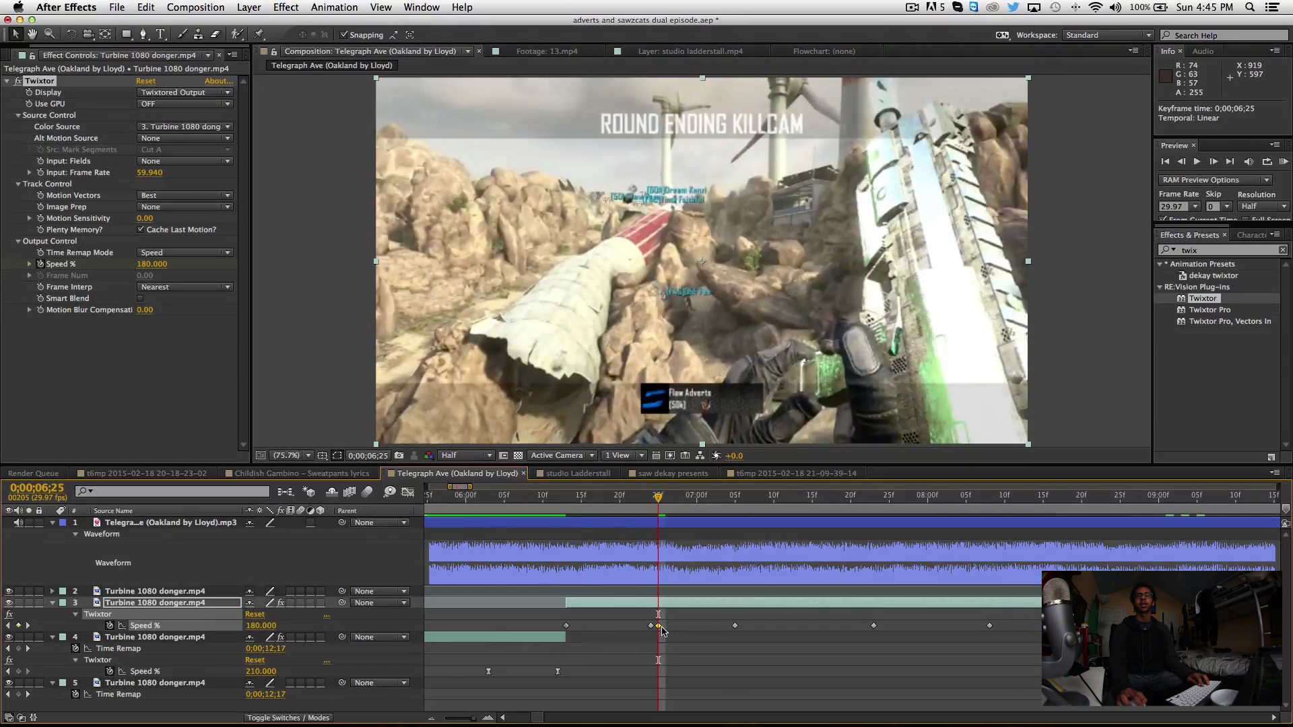
Step: Paste copies of the 180% Speed keyframe at about 0;00;07;25 and at 0;00;08;21
key(super+c)
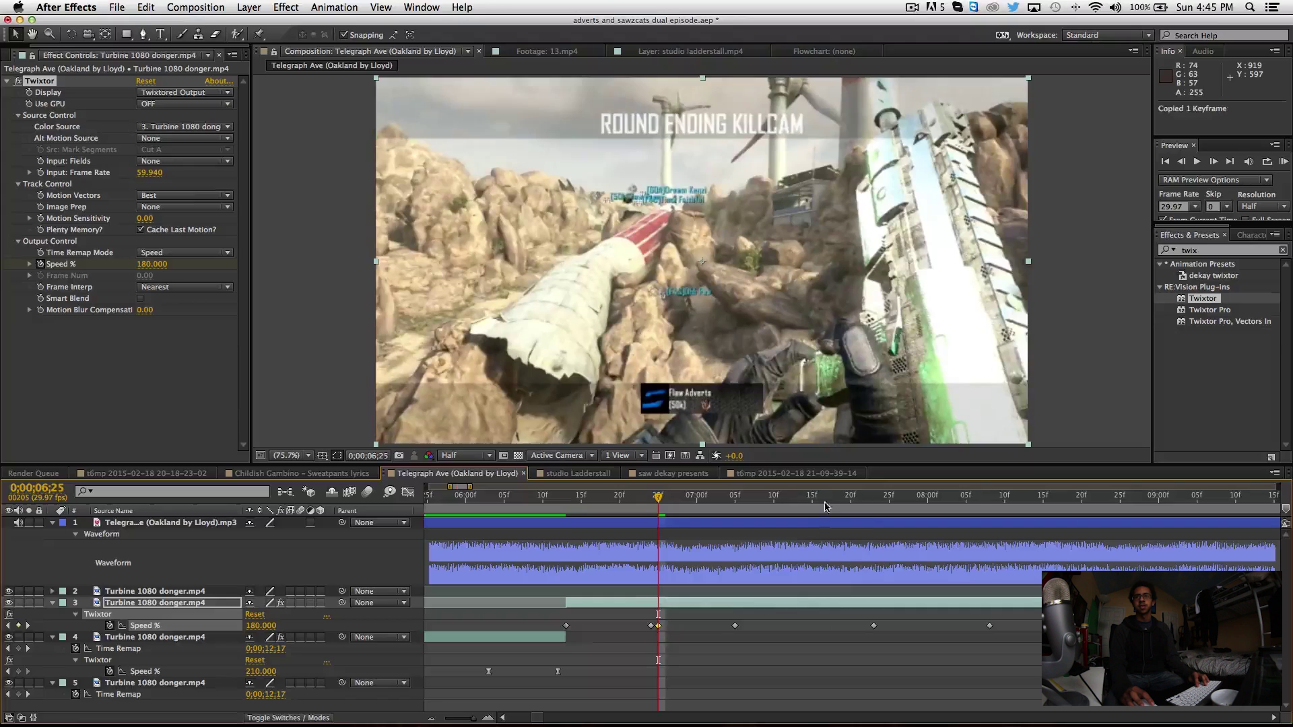
click(889, 499)
key(super+v)
drag(890, 497, 1086, 489)
key(super+v)
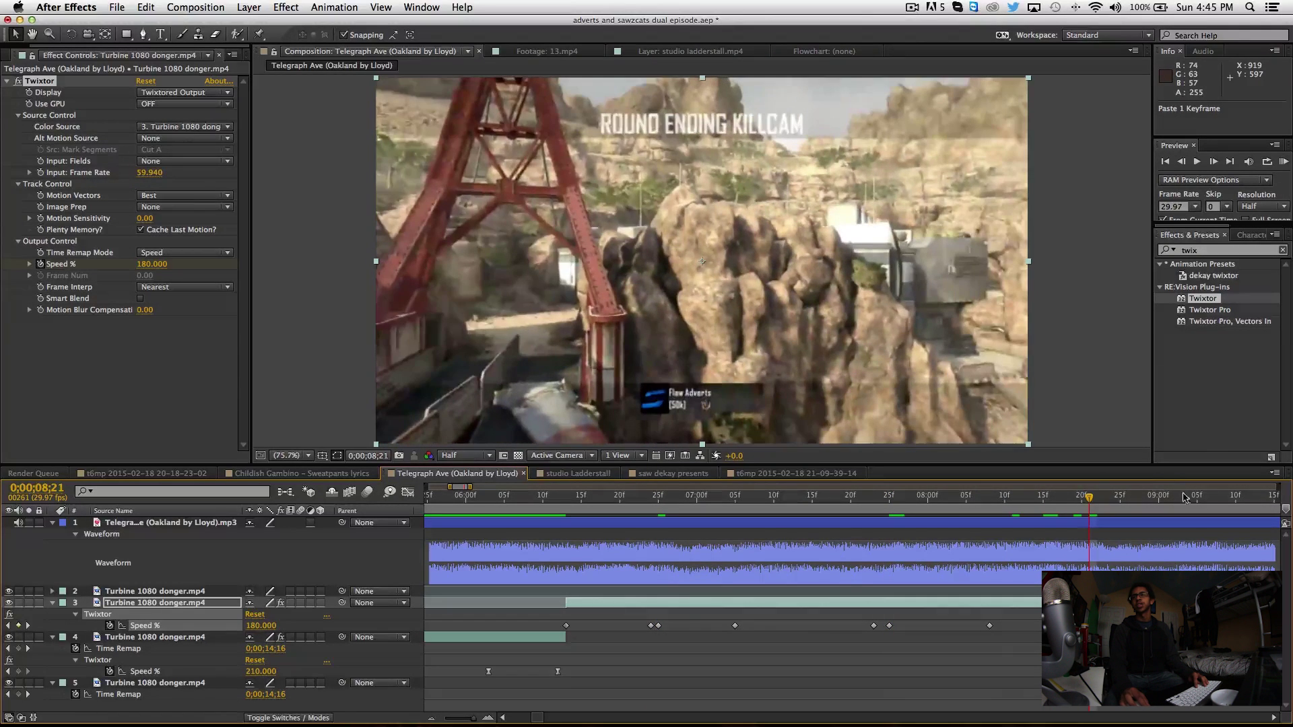
Step: Add a 234% Twixtor Speed keyframe to the first killcam layer at 0;00;09;06 and preview the section from 0;00;06;11
click(1214, 499)
drag(1209, 507, 1206, 506)
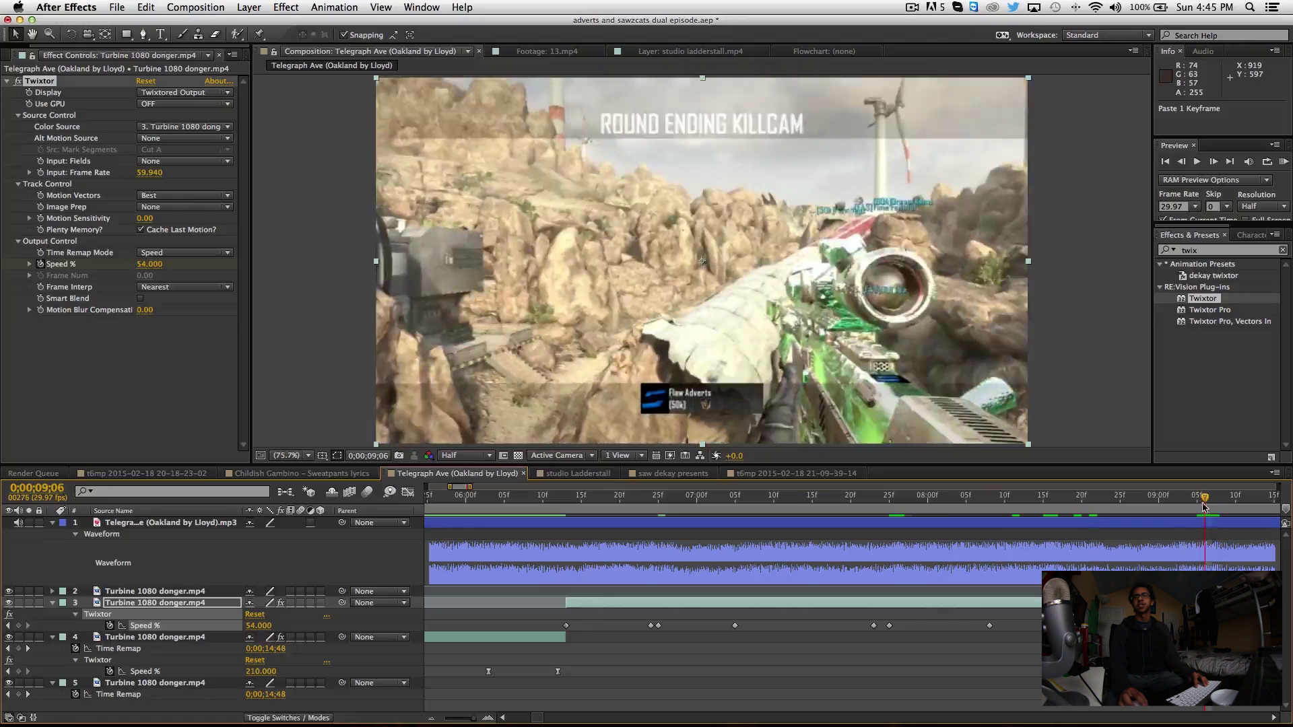
drag(260, 625, 294, 620)
click(551, 504)
click(1283, 162)
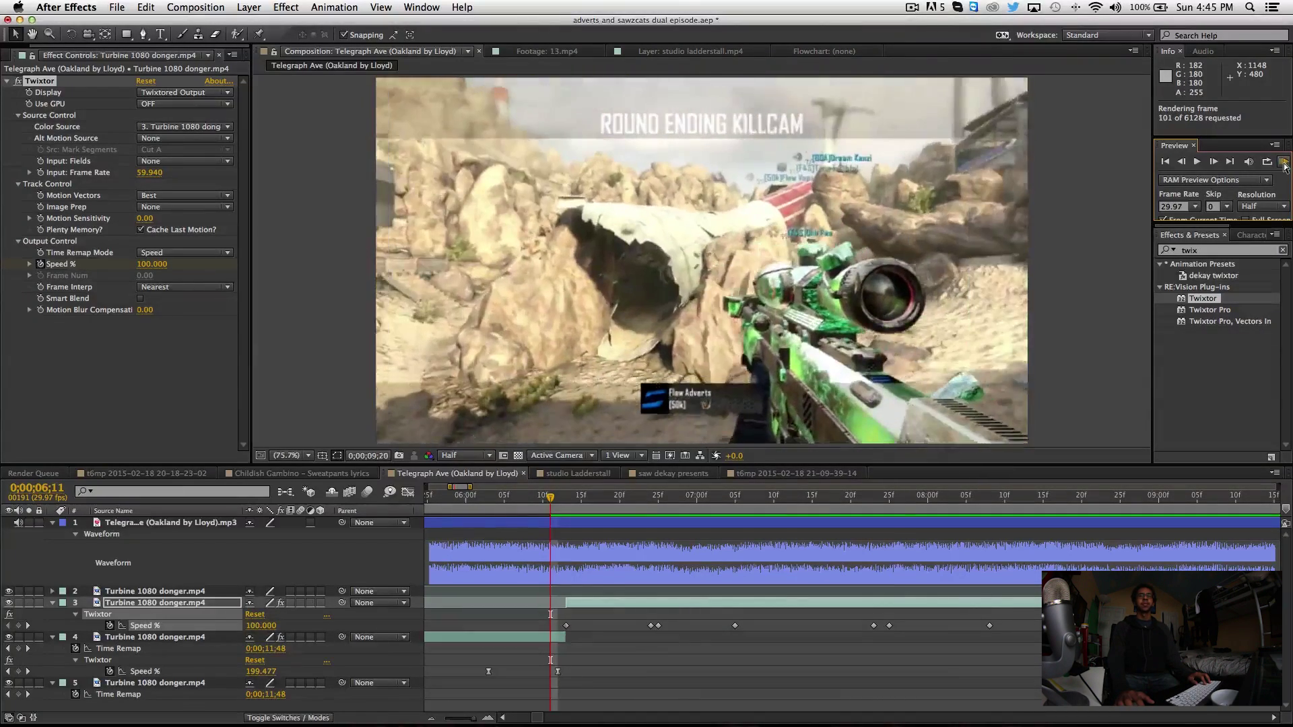
click(1284, 166)
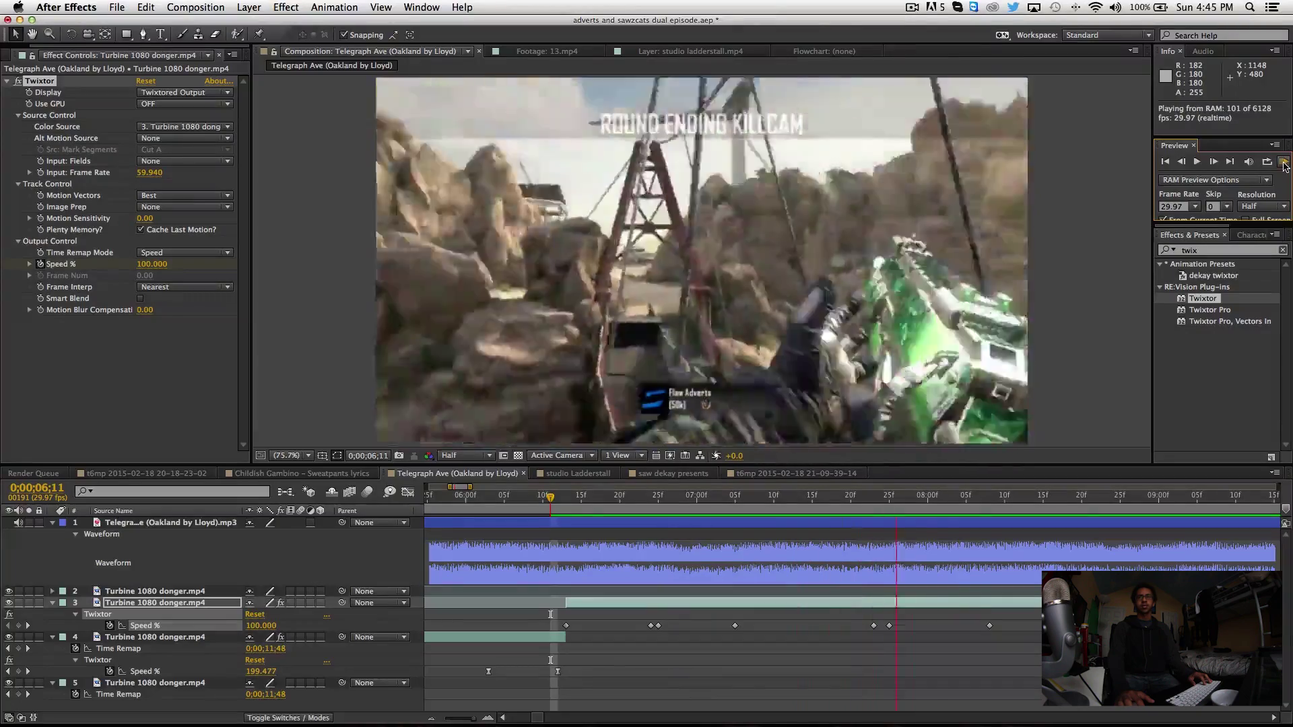
key(space)
key(Page_Down)
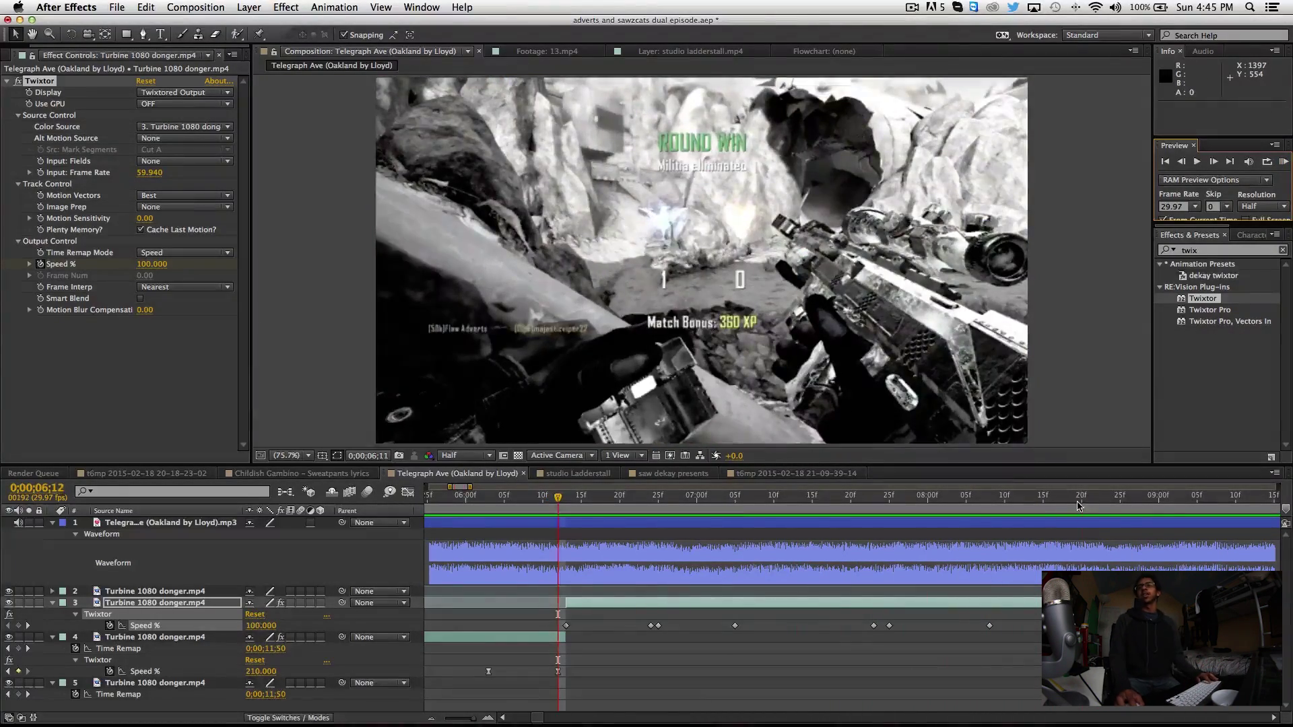
Step: Set the first killcam layer's Twixtor Speed keyframe at 0;00;06;25 to 225%
click(1159, 499)
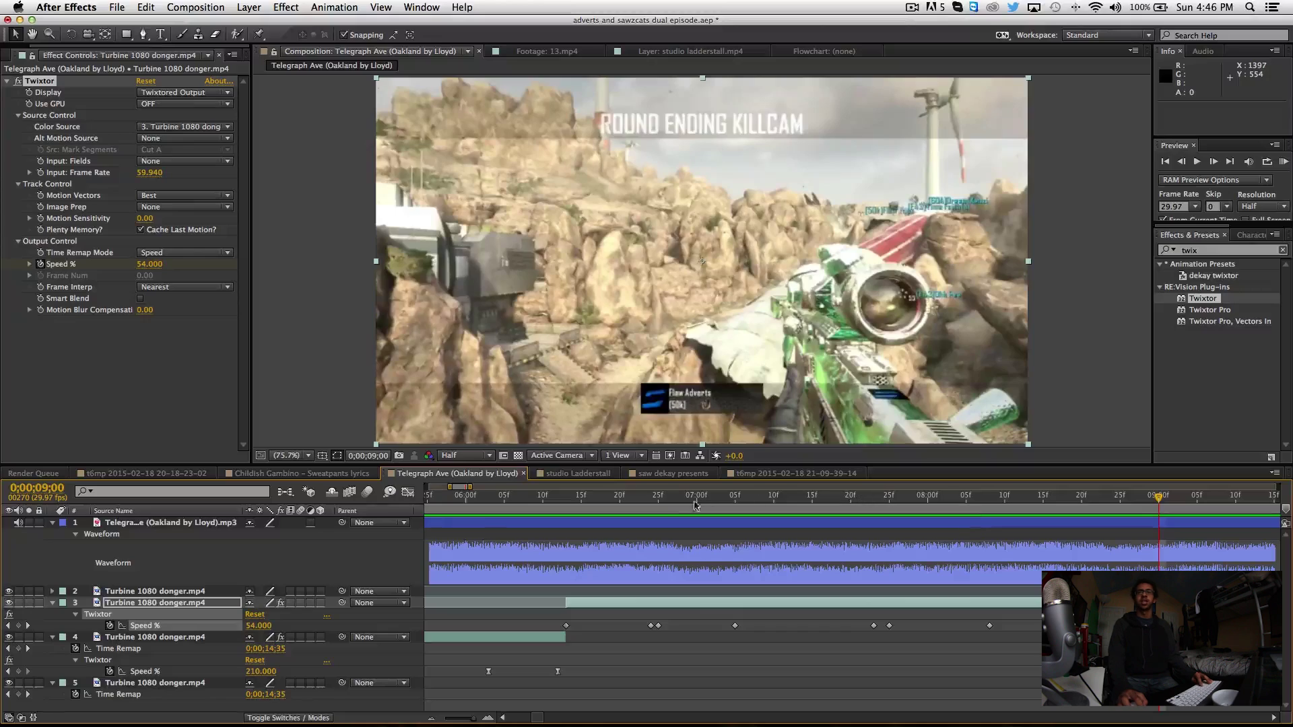
click(667, 498)
drag(665, 512, 658, 551)
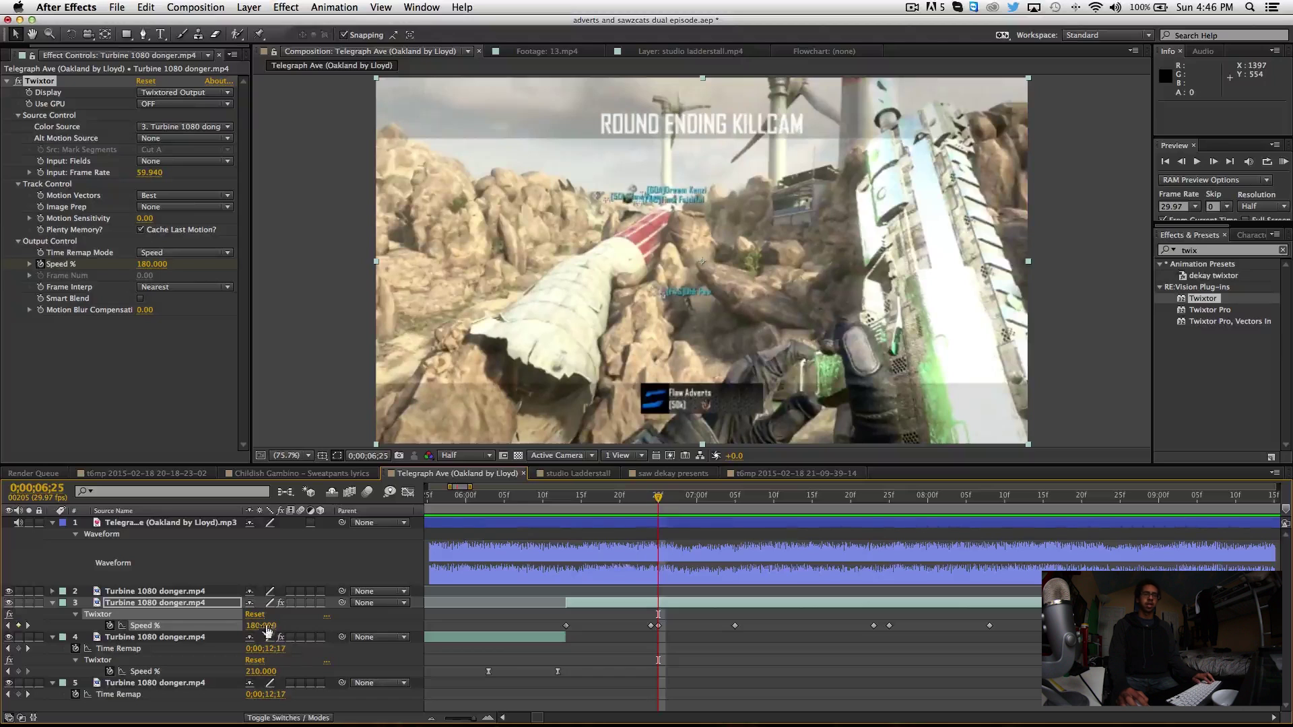
click(760, 577)
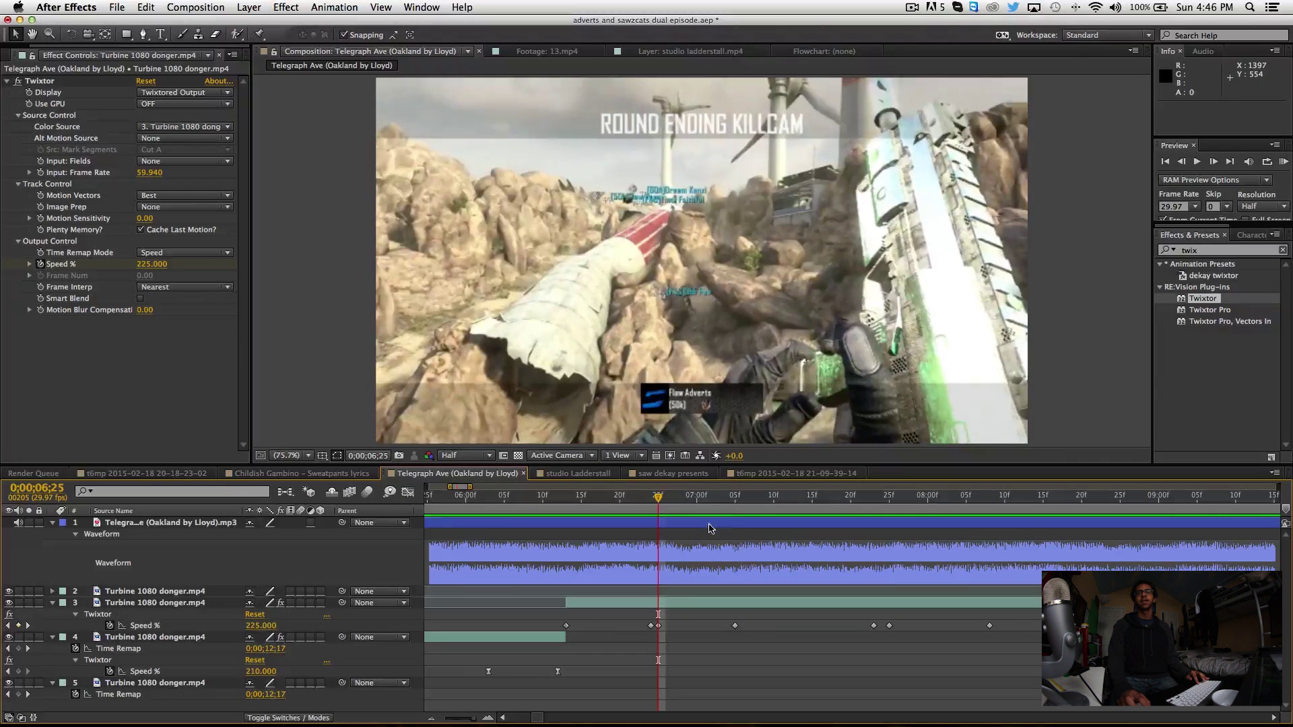
Step: Review the killcam section, set the first killcam layer's Speed keyframe at 0;00;07;25 to 200%, and play back the result
drag(615, 495, 780, 549)
scroll(753, 552, right, 5)
scroll(754, 553, right, 10)
drag(553, 718, 542, 719)
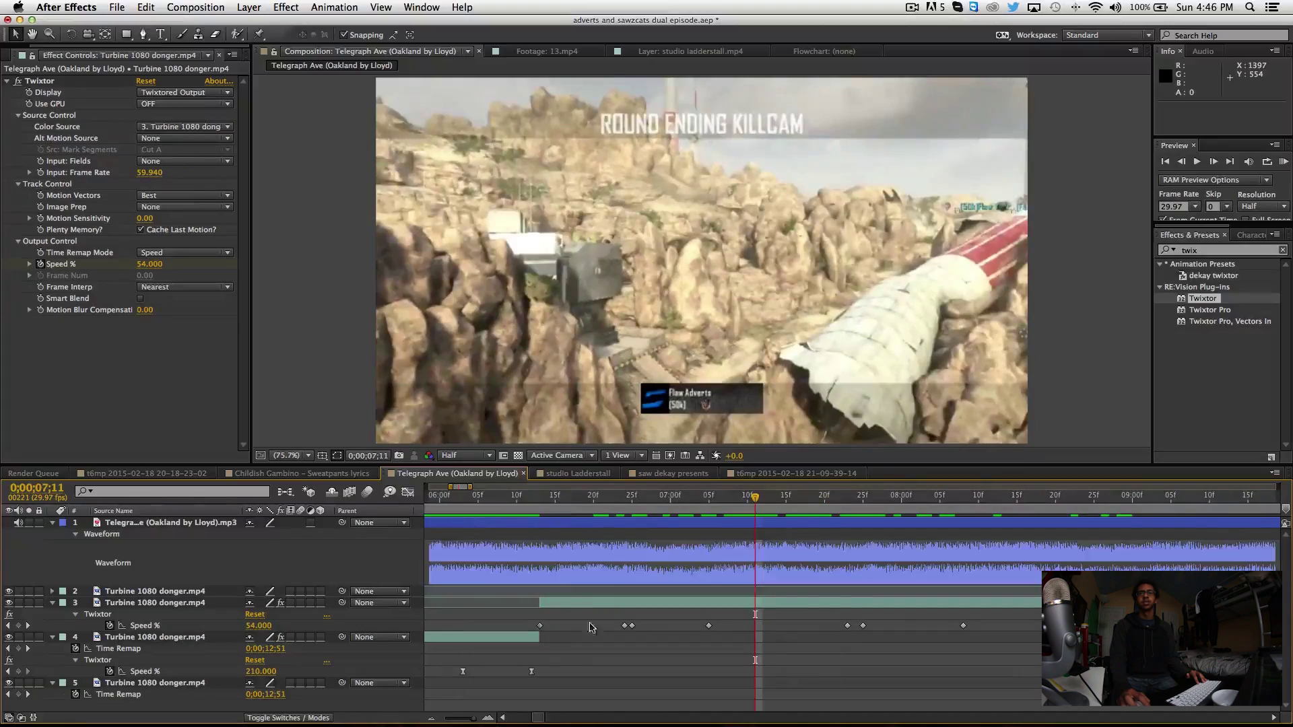
drag(557, 499, 799, 539)
key(space)
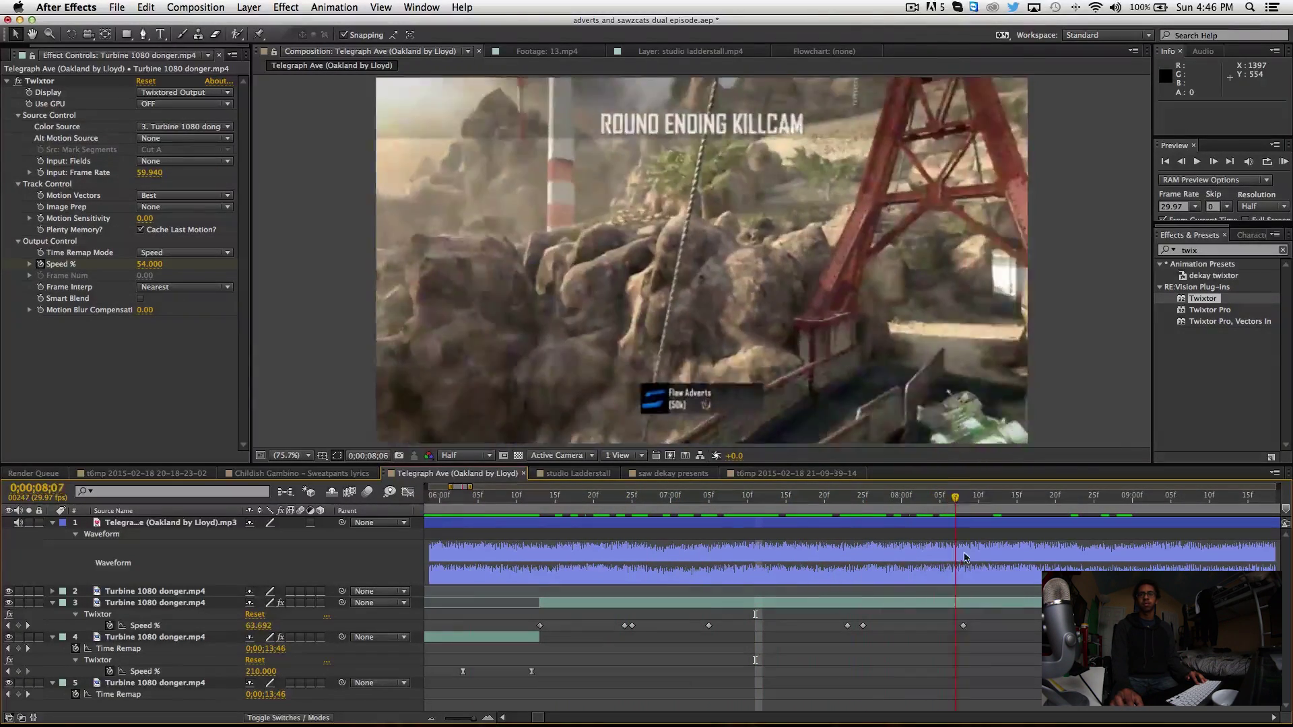
drag(910, 566, 864, 577)
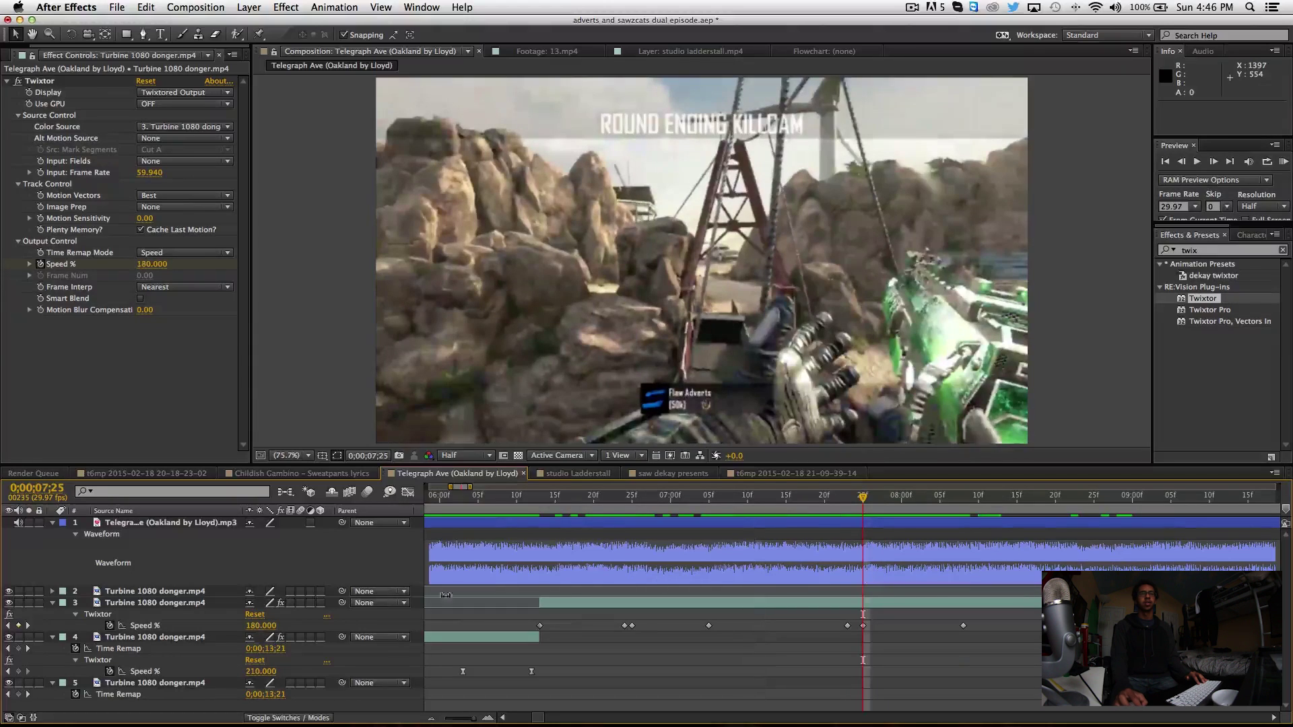
text(00)
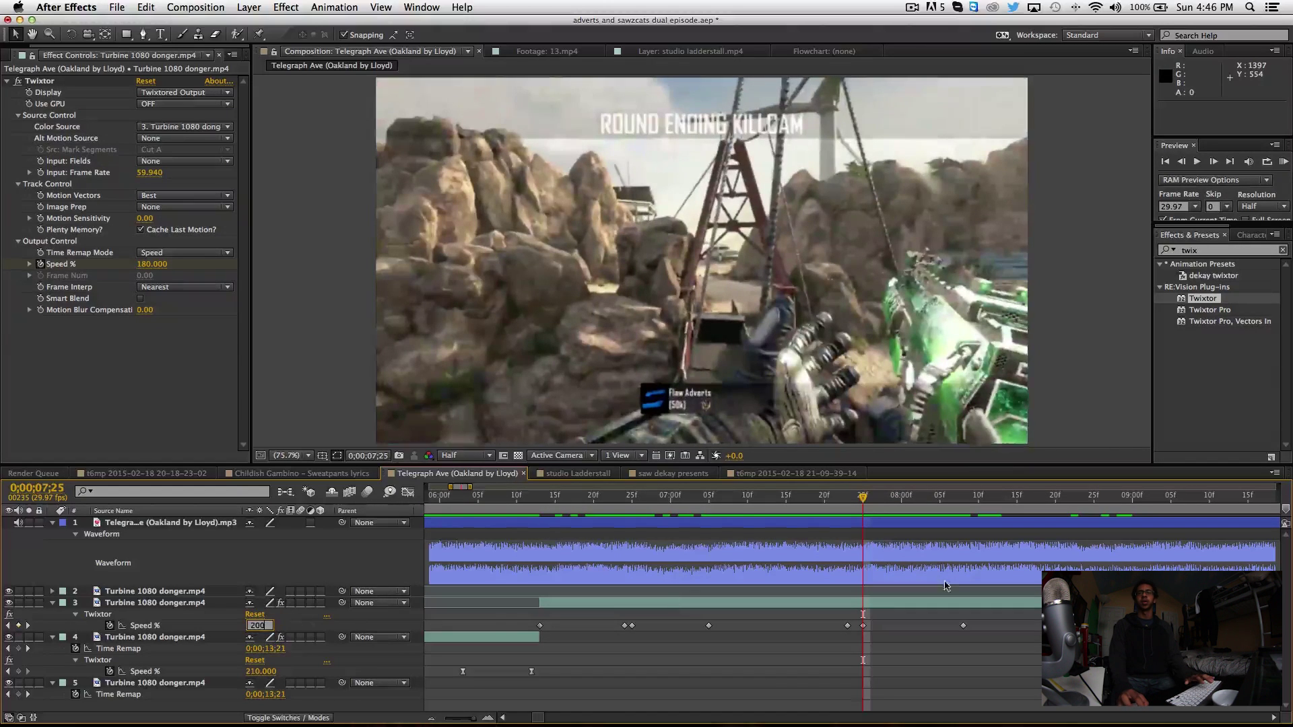
key(Return)
key(space)
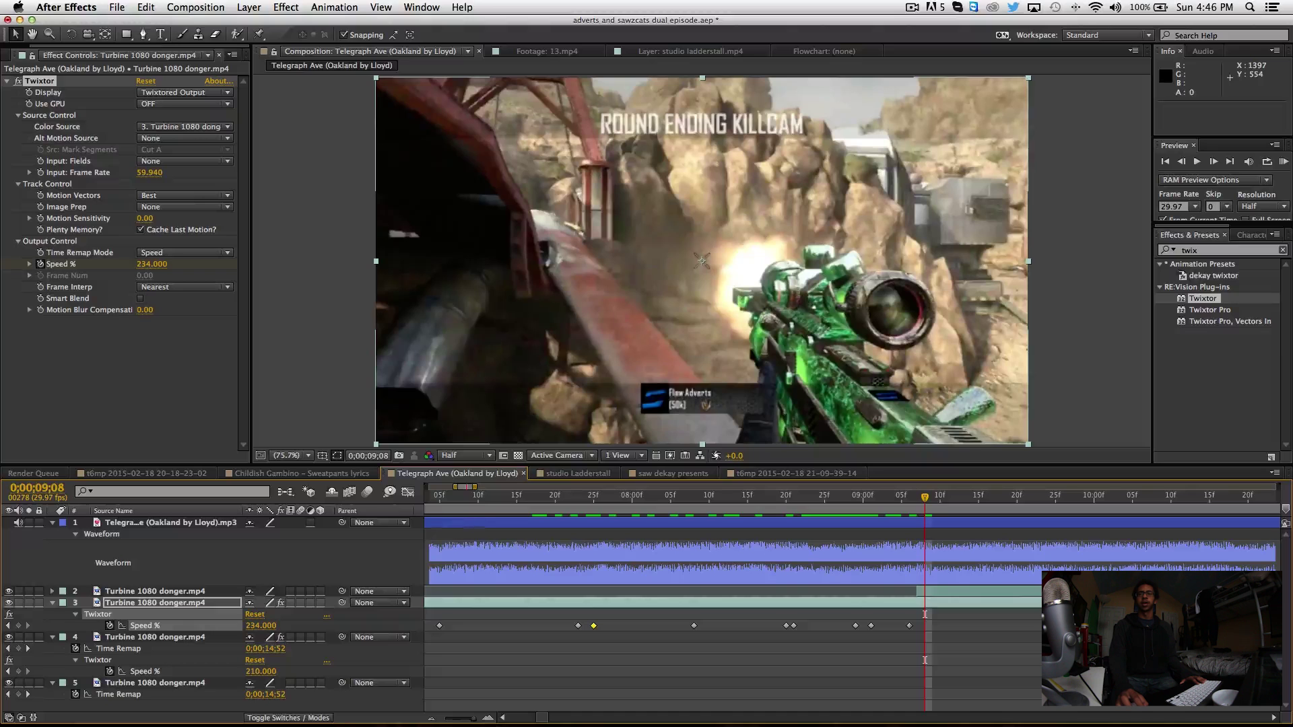
Step: Delete the first killcam layer's Speed keyframe at 0;00;09;06 and play back from about 0;00;08;20
drag(953, 623, 899, 640)
key(Delete)
drag(872, 503, 787, 520)
key(space)
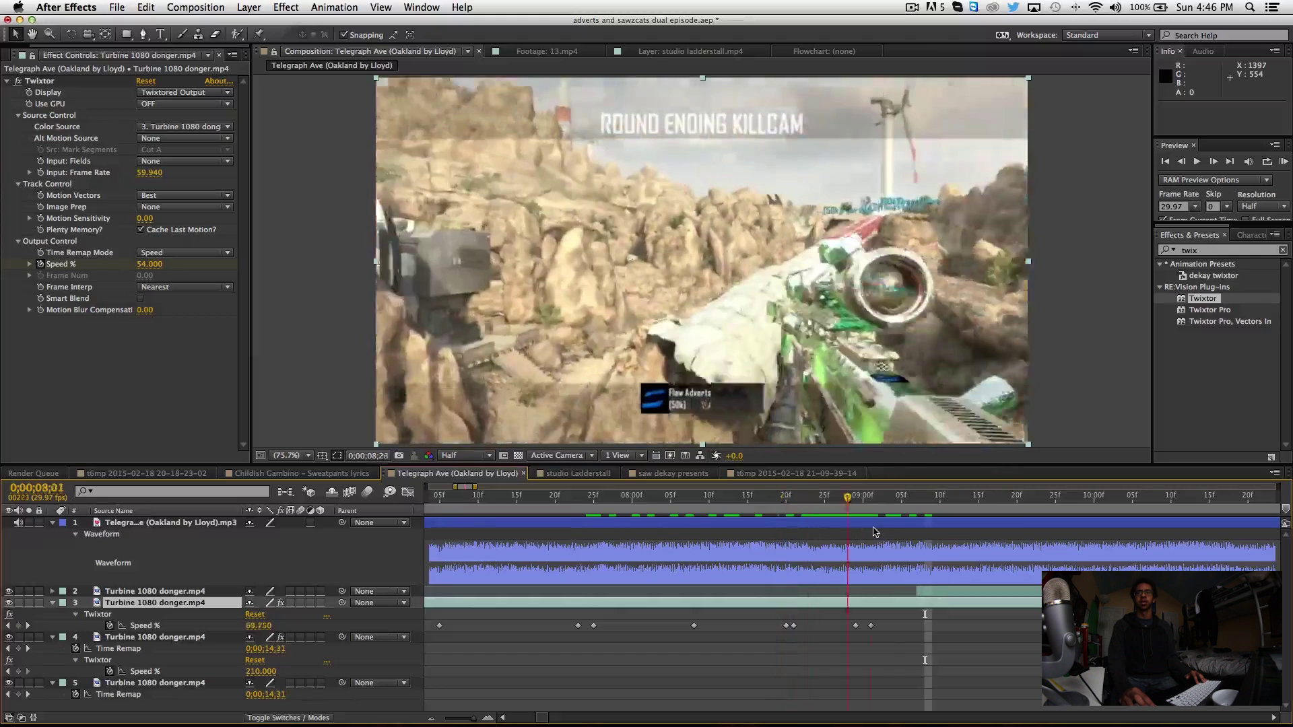
Step: Add a 284% Twixtor Speed keyframe to the first killcam layer at 0;00;09;06, just before layer 2 starts
click(955, 594)
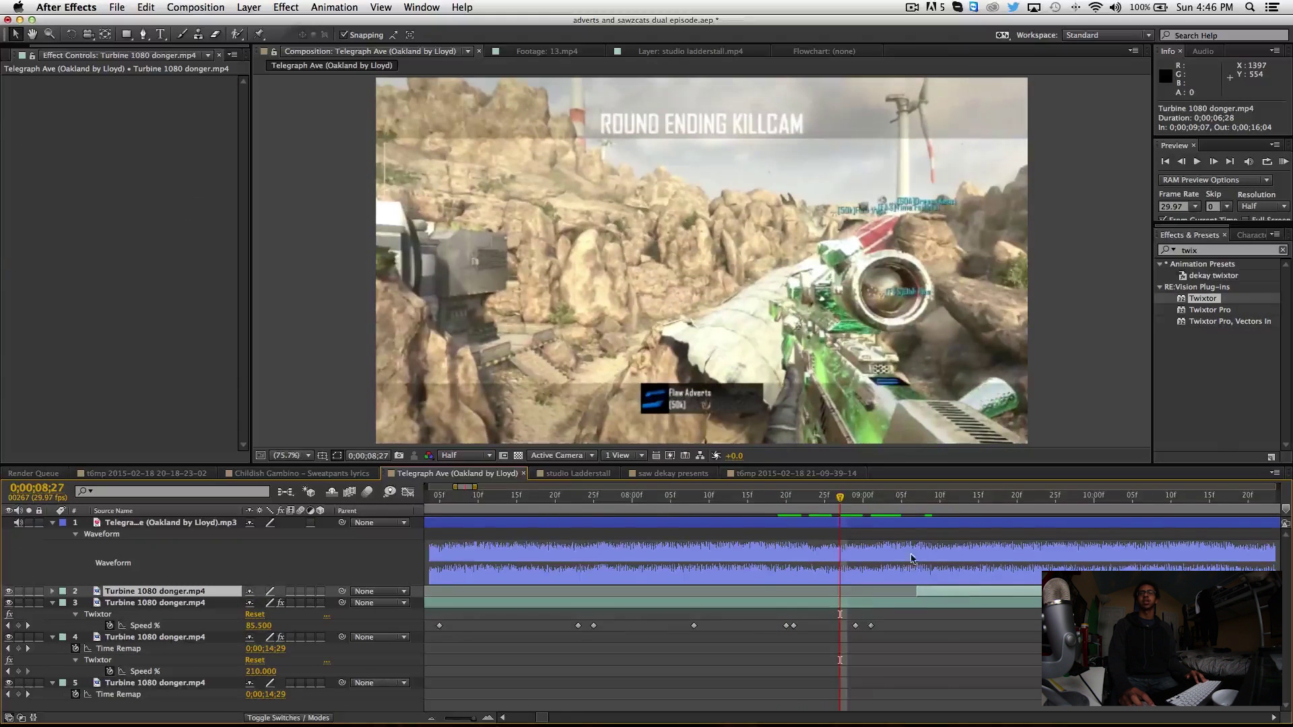
key(minus)
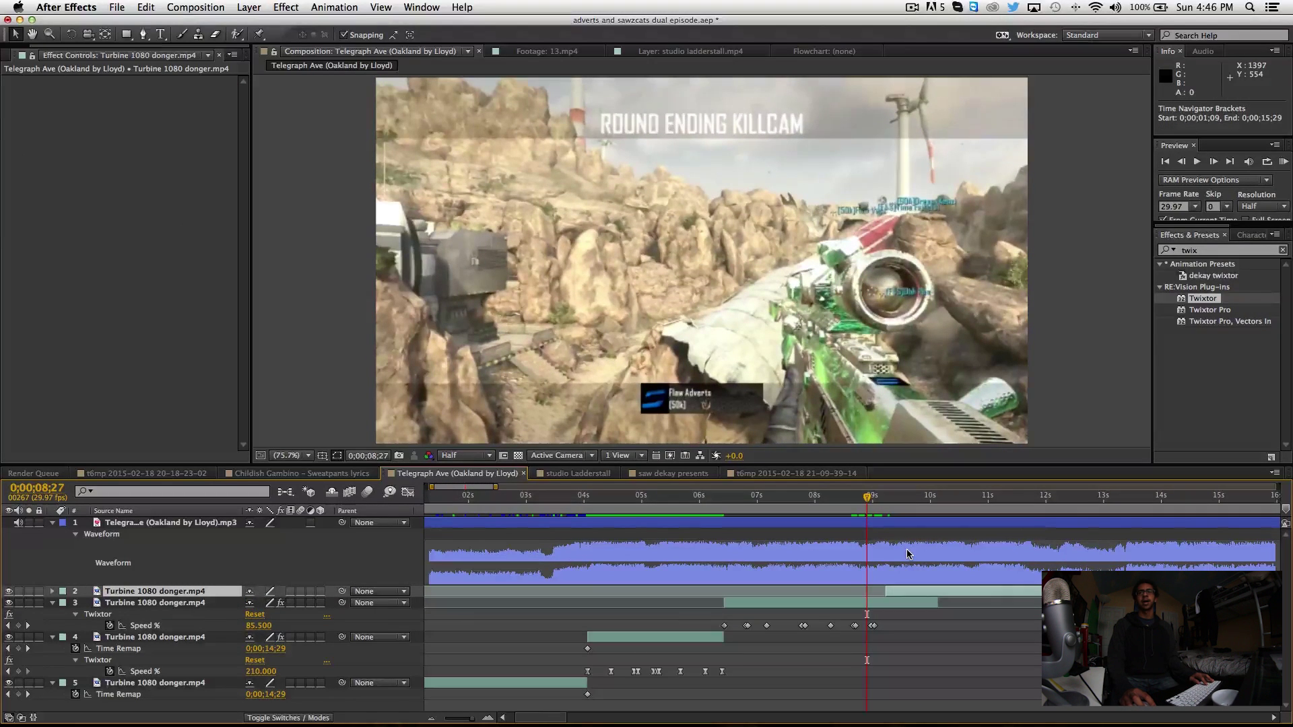
key(equal)
key(equal)
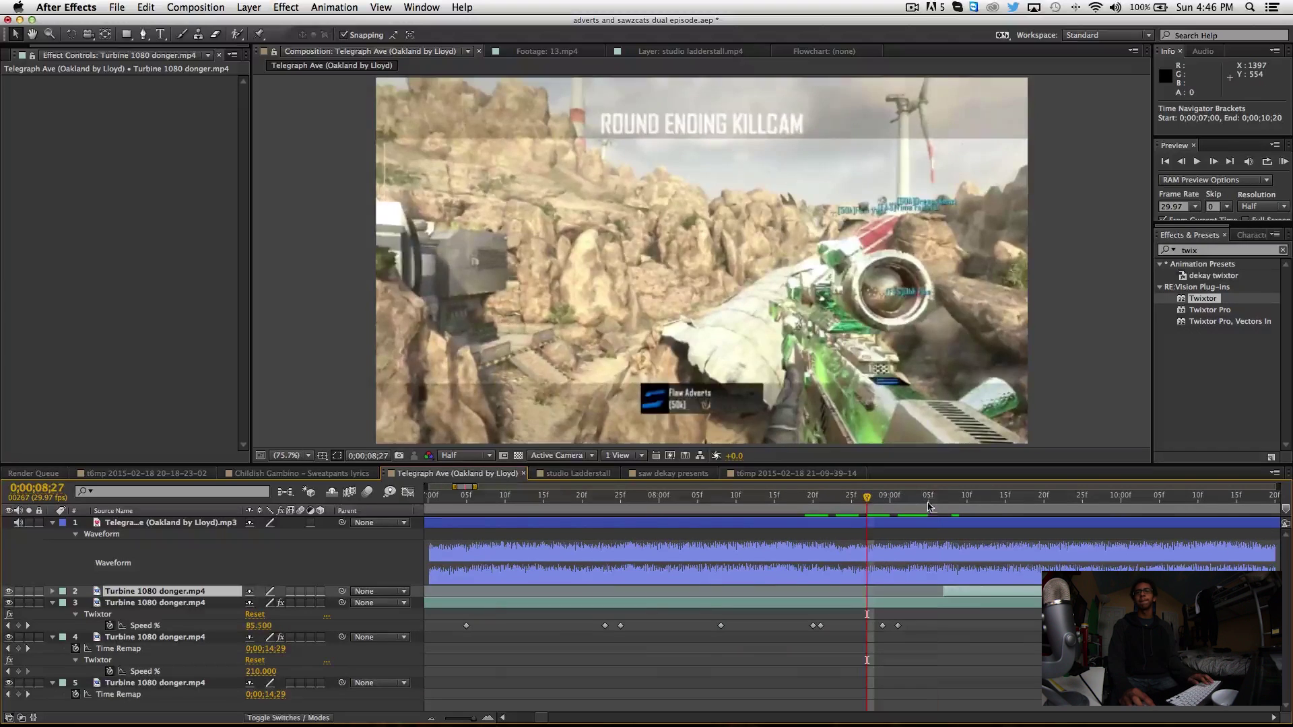
click(943, 505)
key(Page_Up)
drag(264, 626, 285, 626)
click(983, 626)
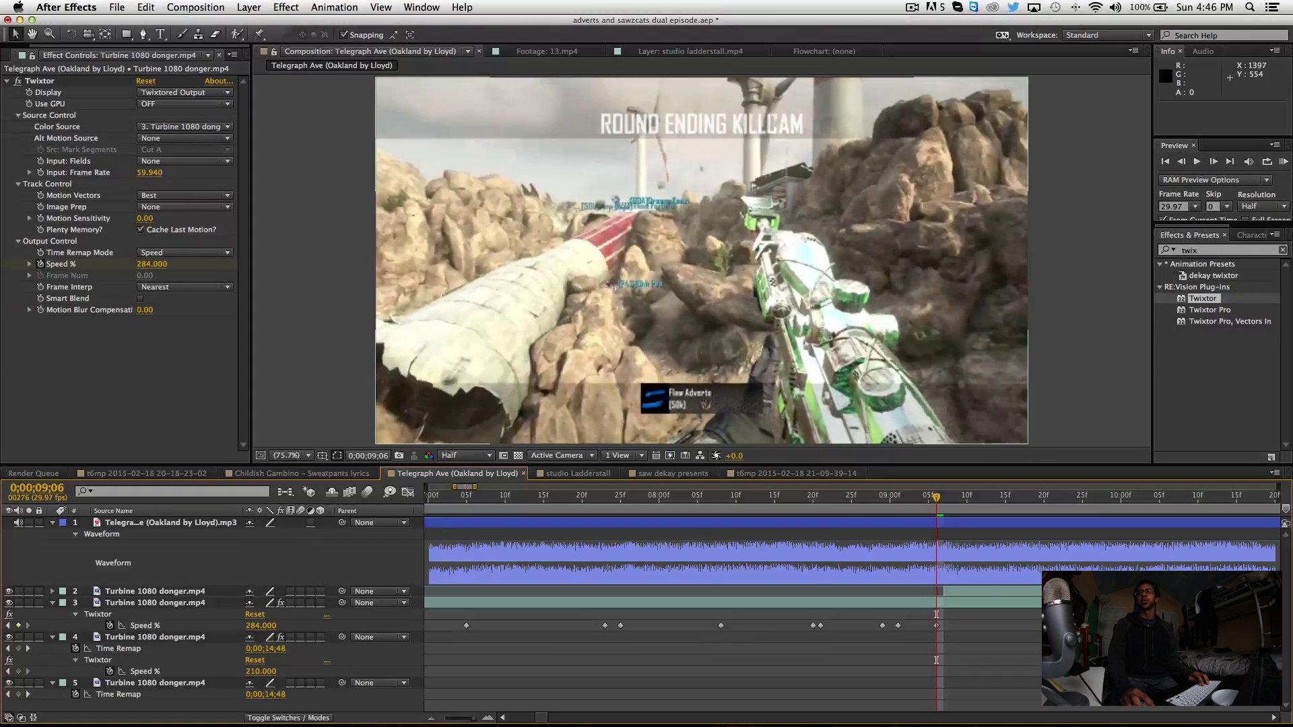
click(1067, 603)
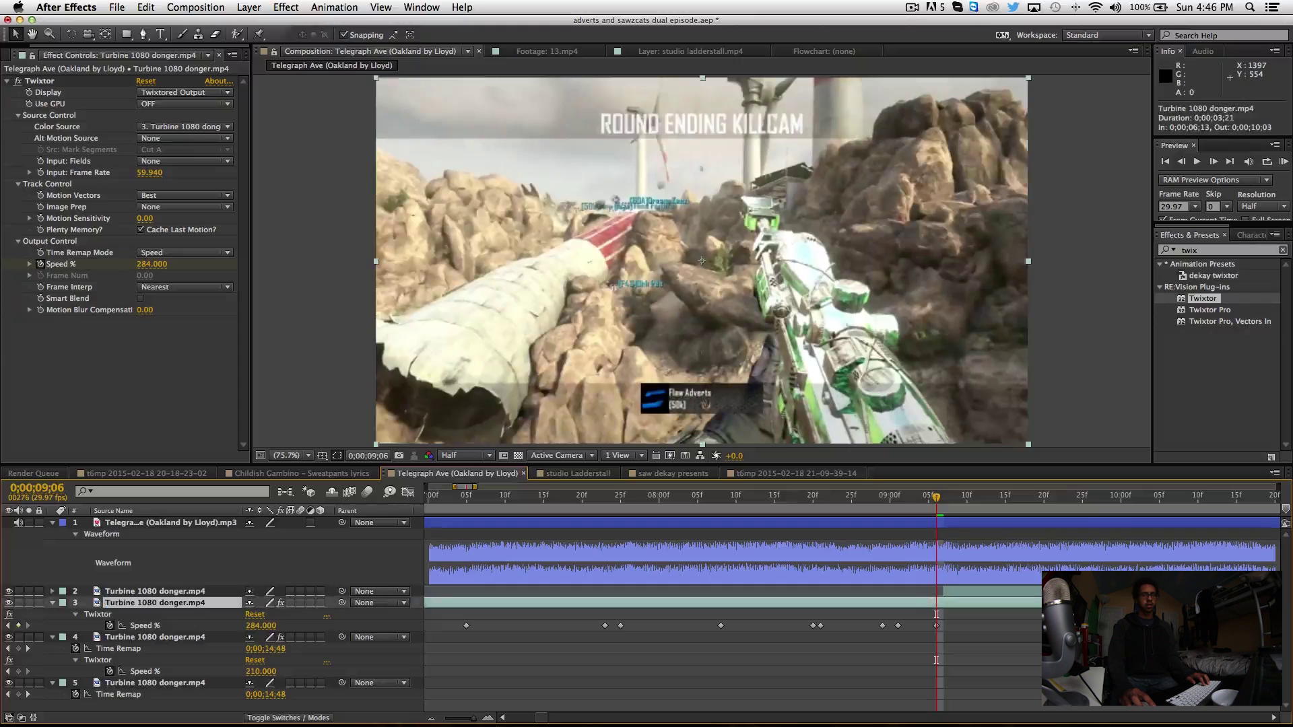
scroll(852, 606, right, 5)
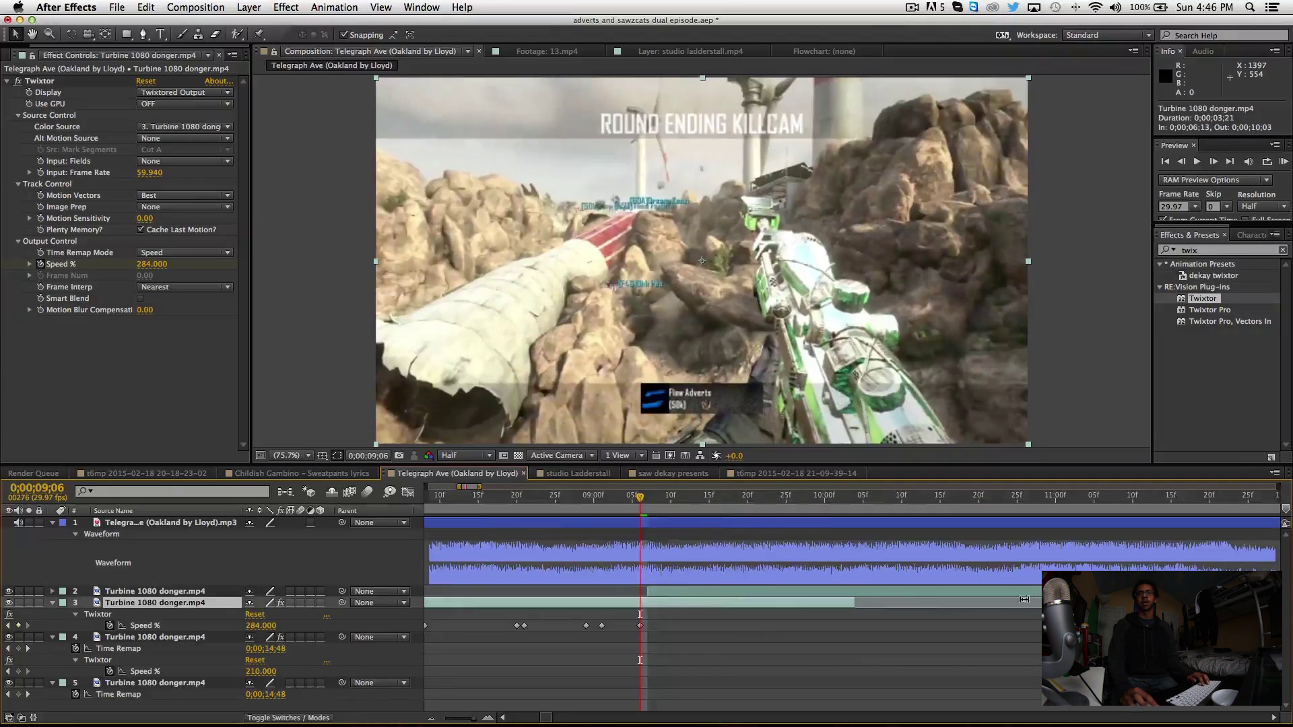
scroll(1020, 600, left, 3)
scroll(852, 606, left, 1)
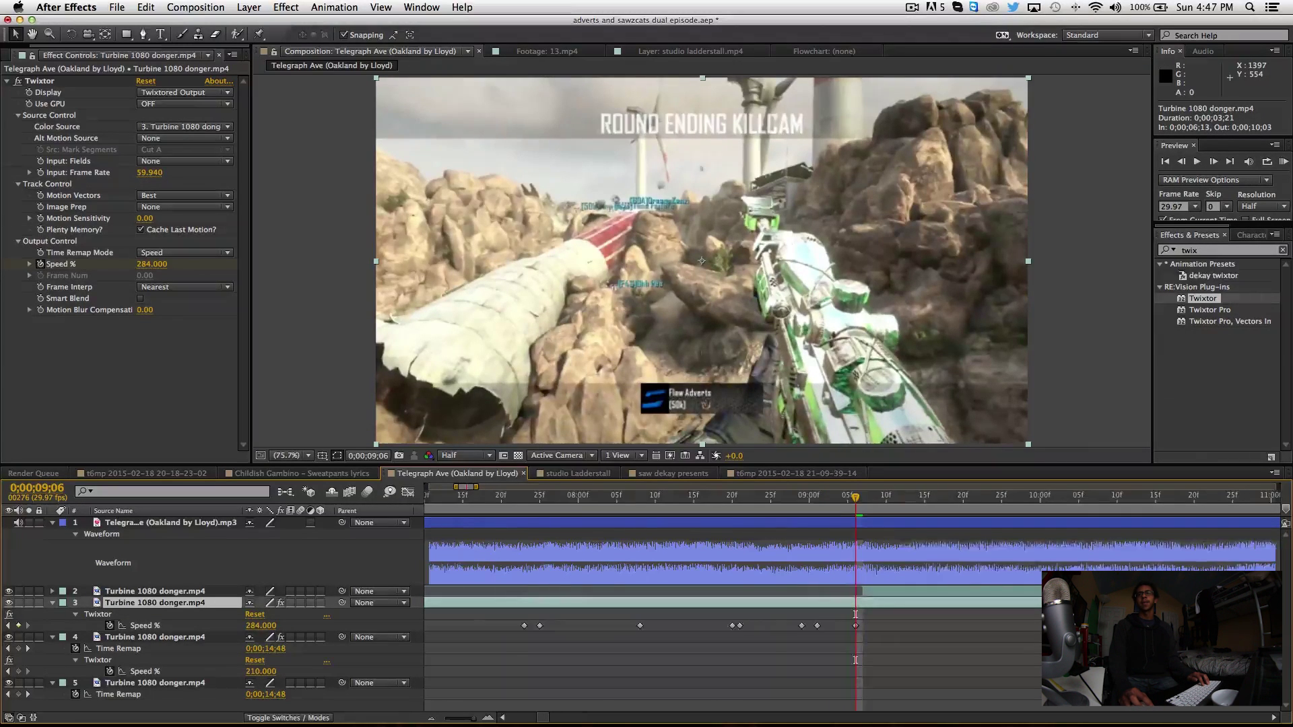
drag(1128, 601, 887, 598)
scroll(888, 596, left, 5)
drag(446, 498, 1071, 579)
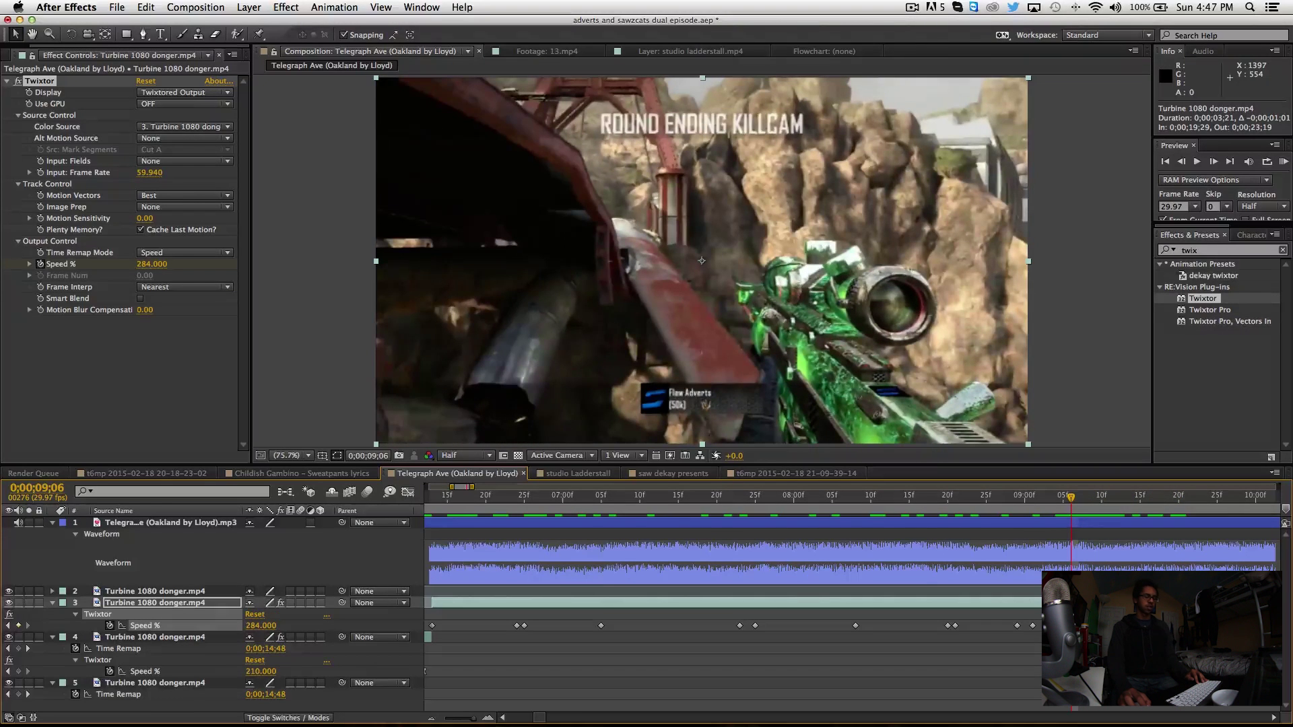
key(super+z)
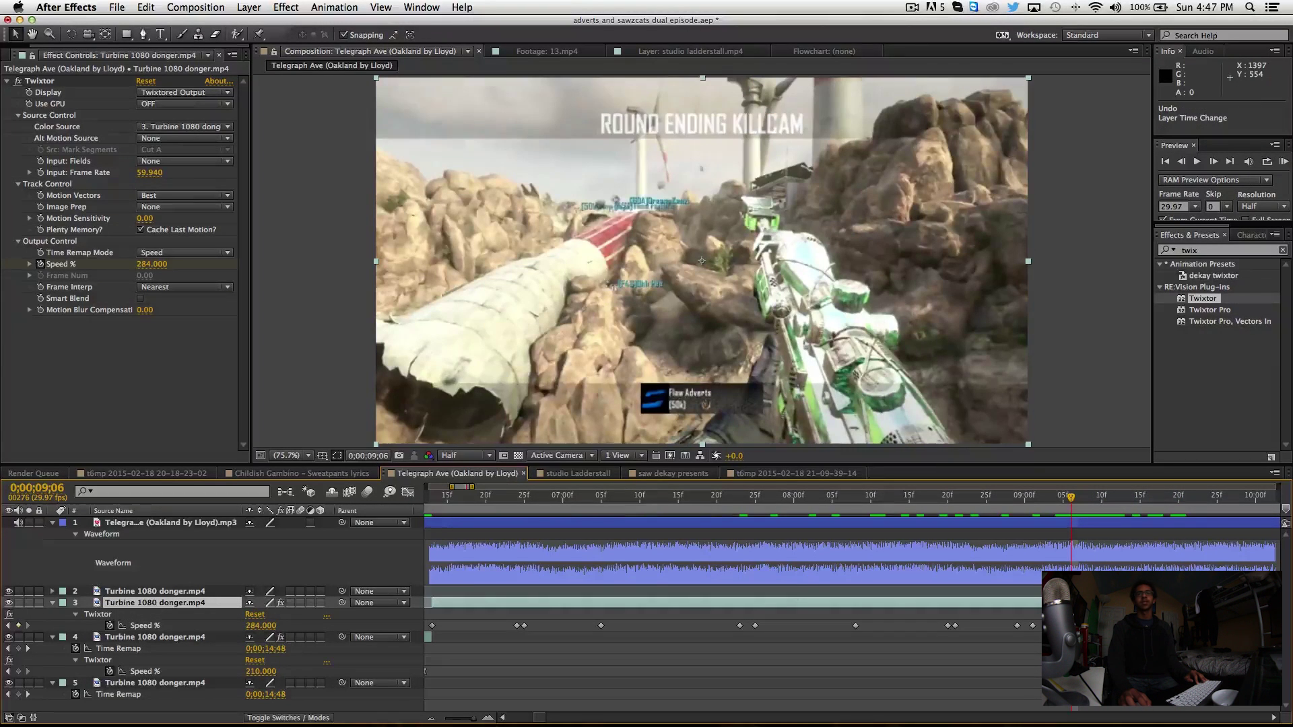
Step: Move the first killcam layer's Speed keyframe from 0;00;09;01 to 0;00;09;04 and hide layer 2
drag(1069, 503, 1071, 581)
drag(1034, 626, 1057, 626)
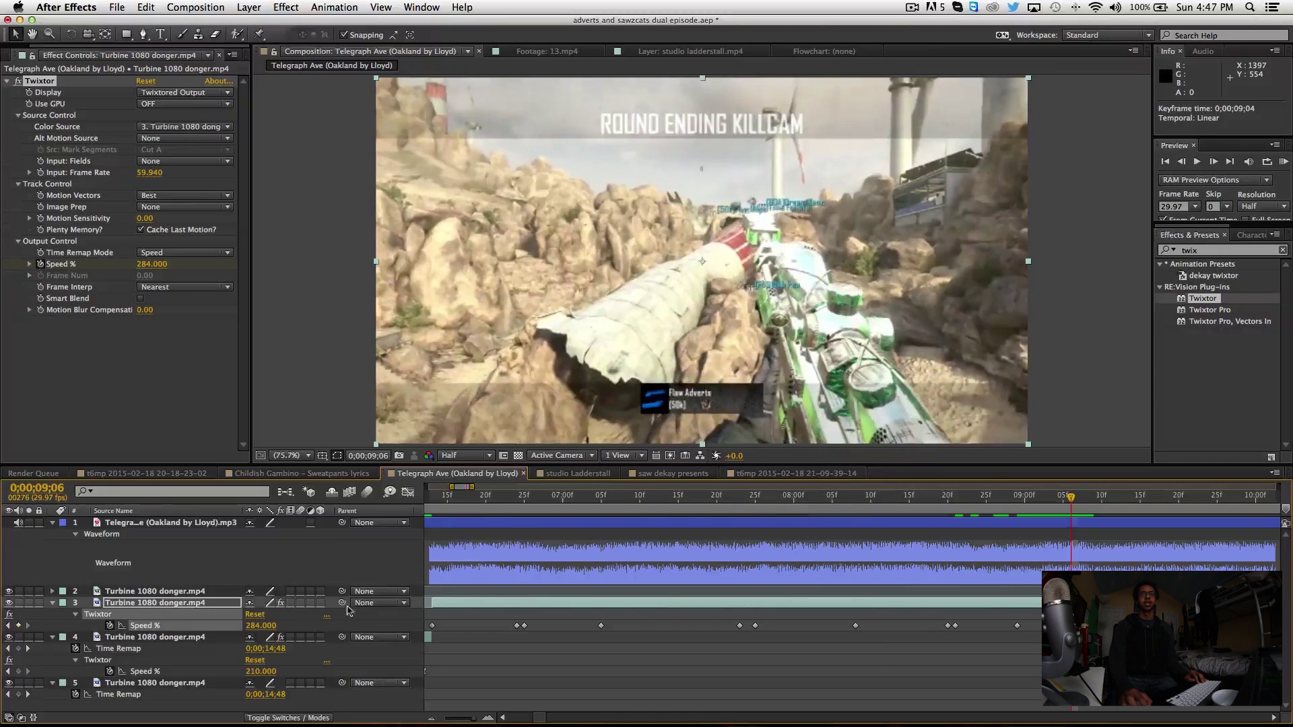
scroll(917, 651, right, 1)
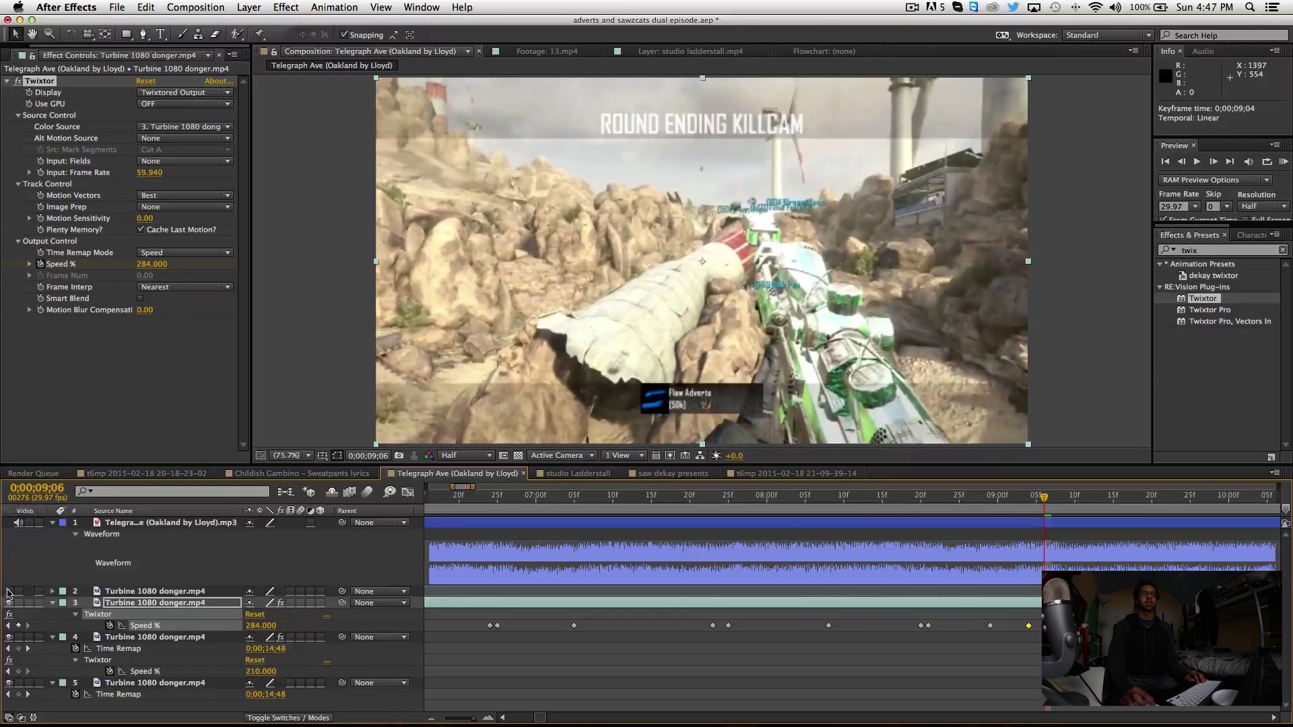
scroll(890, 595, right, 12)
scroll(849, 507, right, 1)
Step: Paste a copy of the 54% Speed keyframe at 0;00;09;20 on the first killcam layer
click(840, 503)
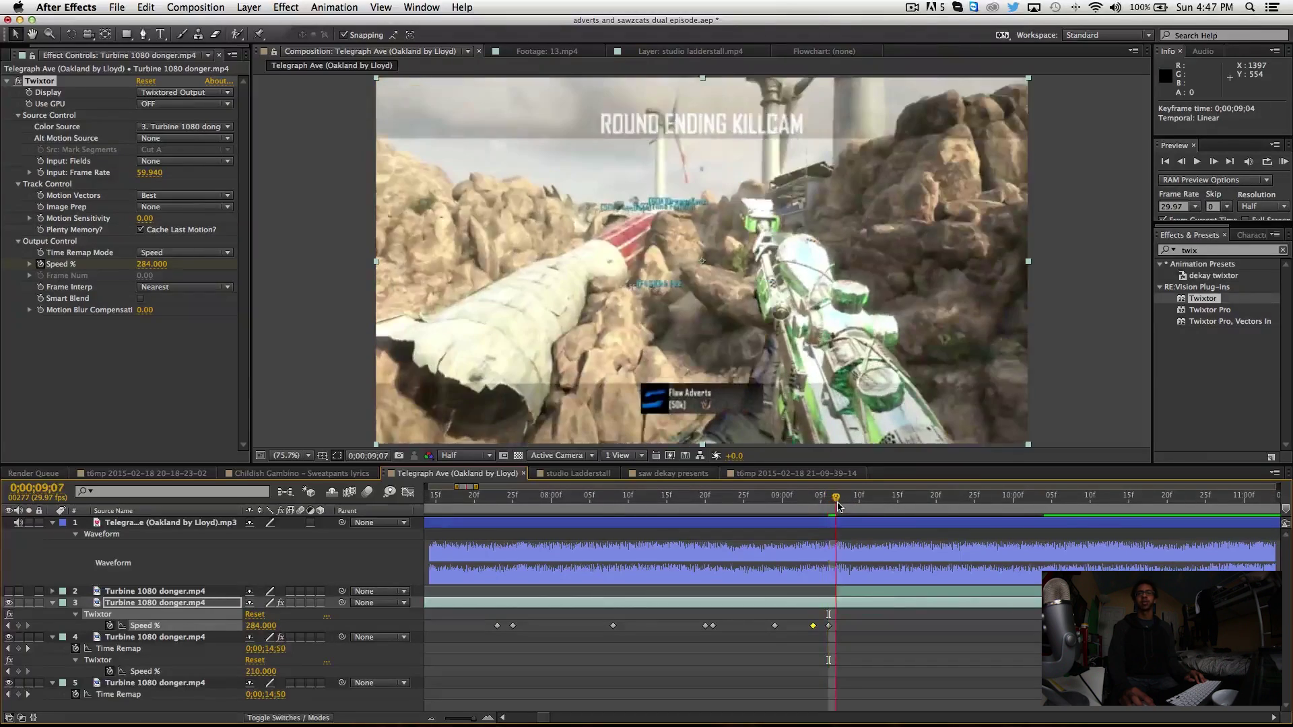
key(ctrl+c)
drag(843, 506, 809, 514)
key(ctrl+v)
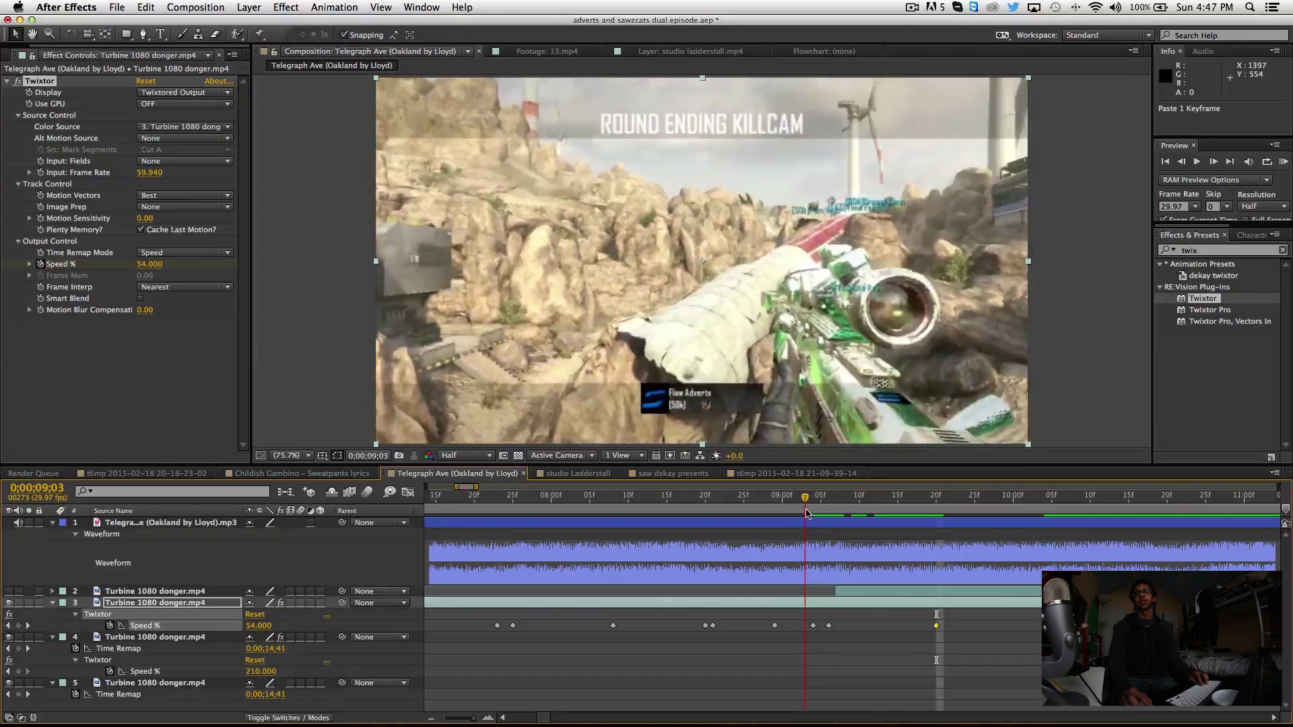
Step: Trim the start of layer 2 to 0;00;09;21
drag(789, 514, 943, 517)
click(951, 593)
key(alt+bracketleft)
key(alt+bracketleft)
Step: Move the pasted 54% Speed keyframe to 0;00;09;17 and paste another copy at 0;00;09;19
scroll(944, 525, left, 1)
drag(962, 627, 940, 627)
key(Page_Down)
key(Page_Down)
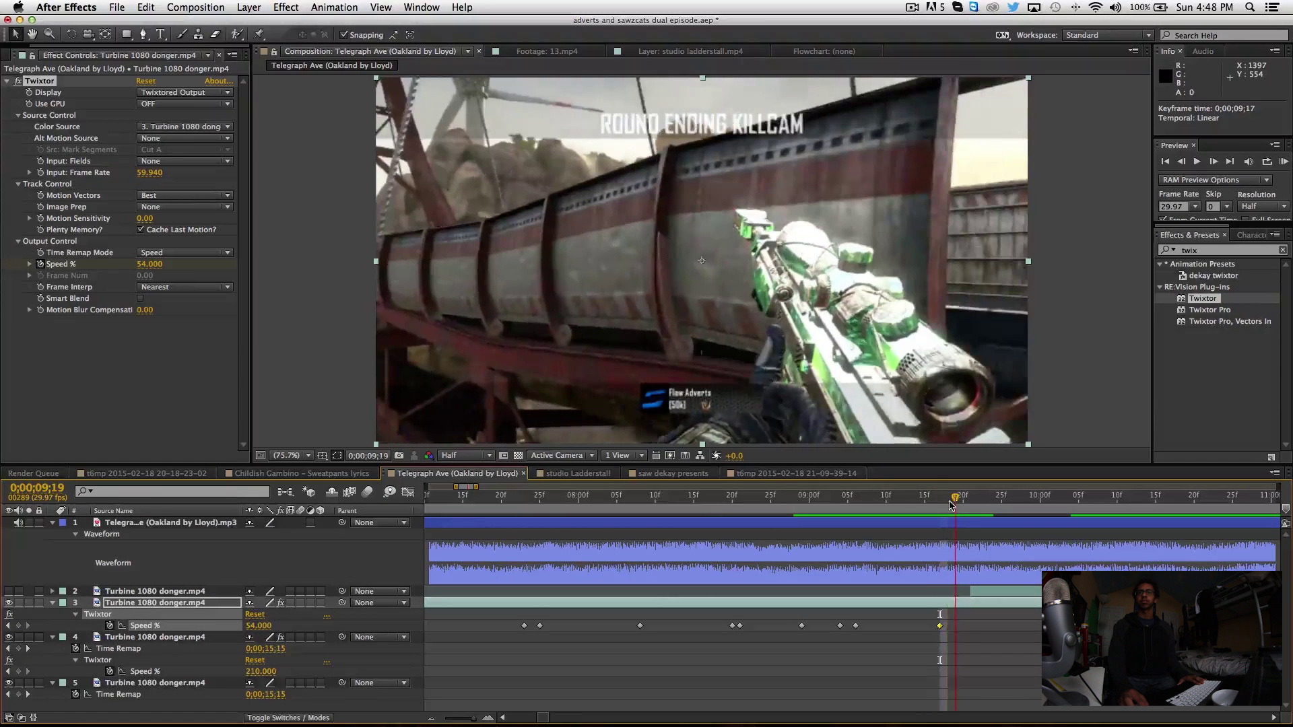
key(ctrl+v)
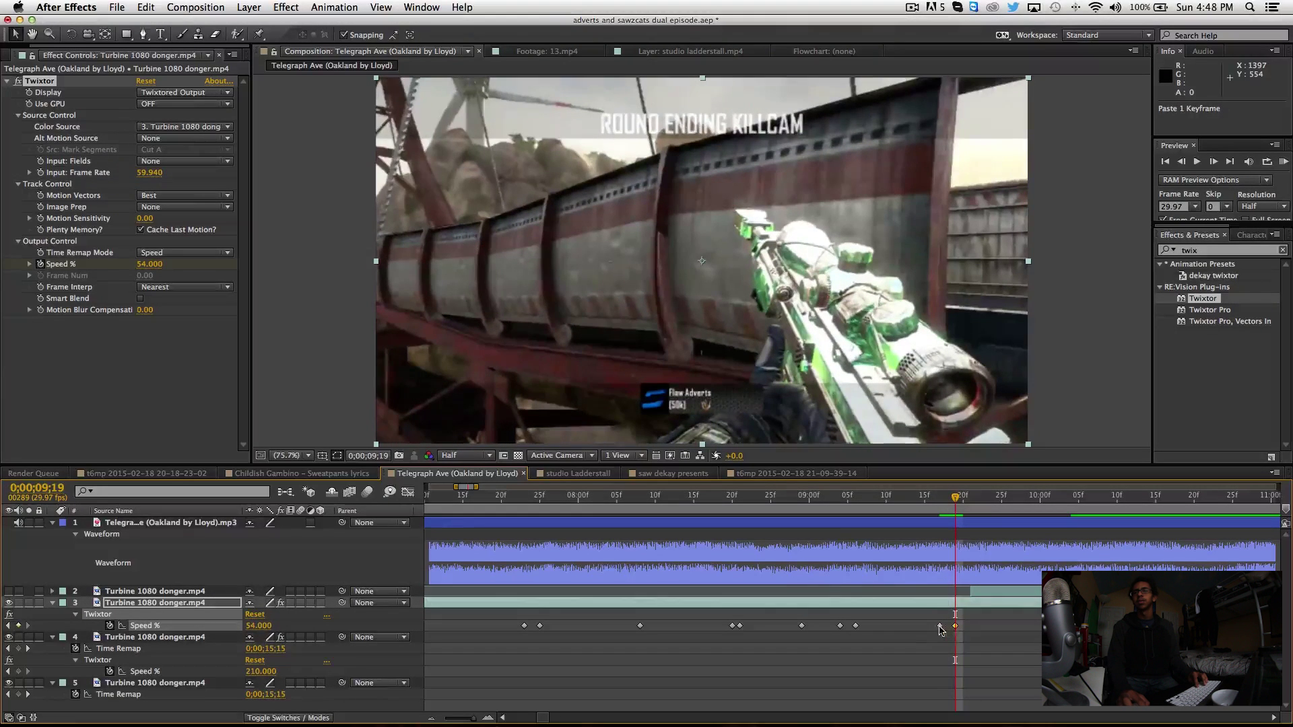
Step: Move the last two 54% Speed keyframes to 0;00;09;14 and 0;00;09;15, and add a 284% keyframe at 0;00;09;20
drag(939, 627, 916, 627)
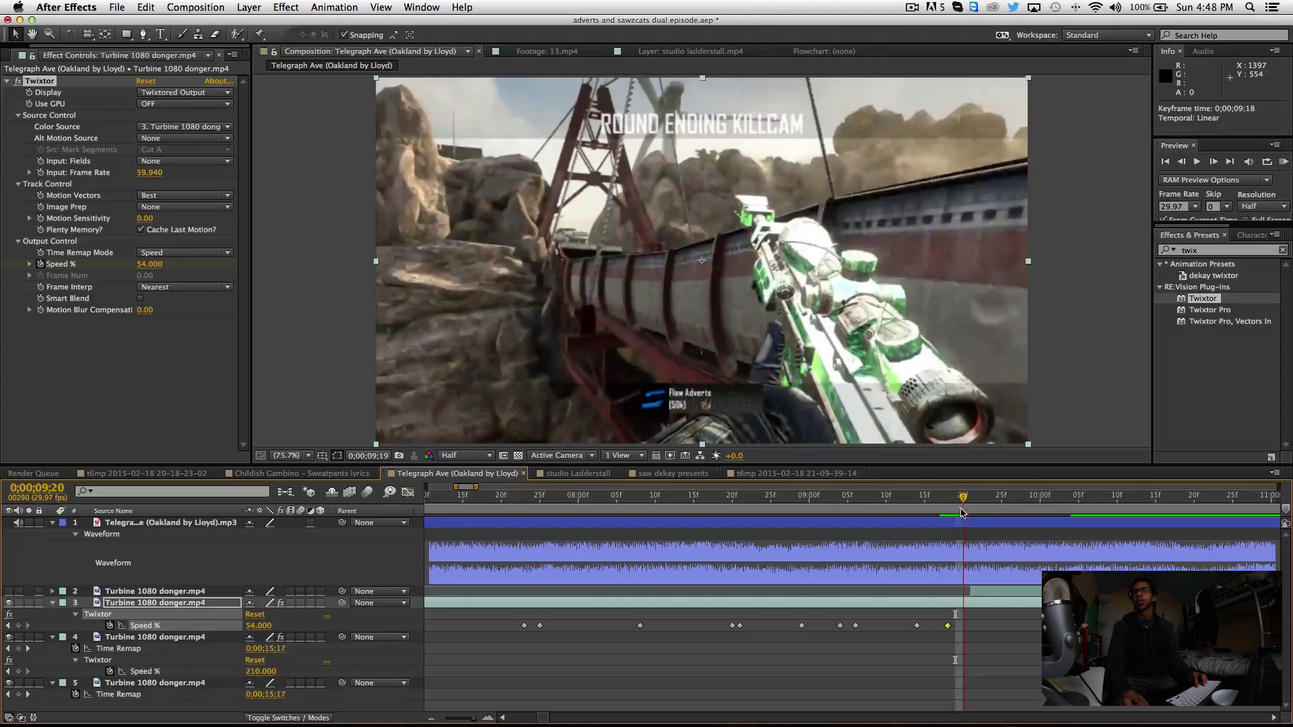
drag(271, 626, 858, 605)
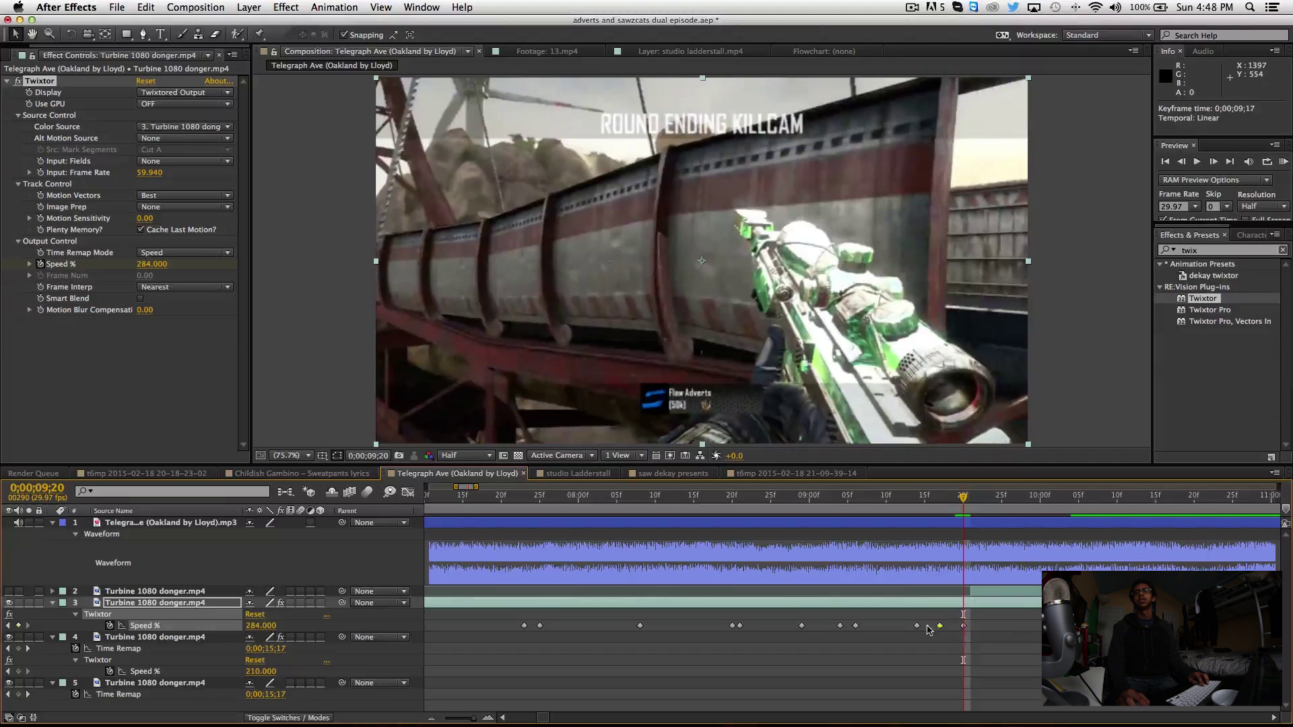
drag(931, 627, 925, 626)
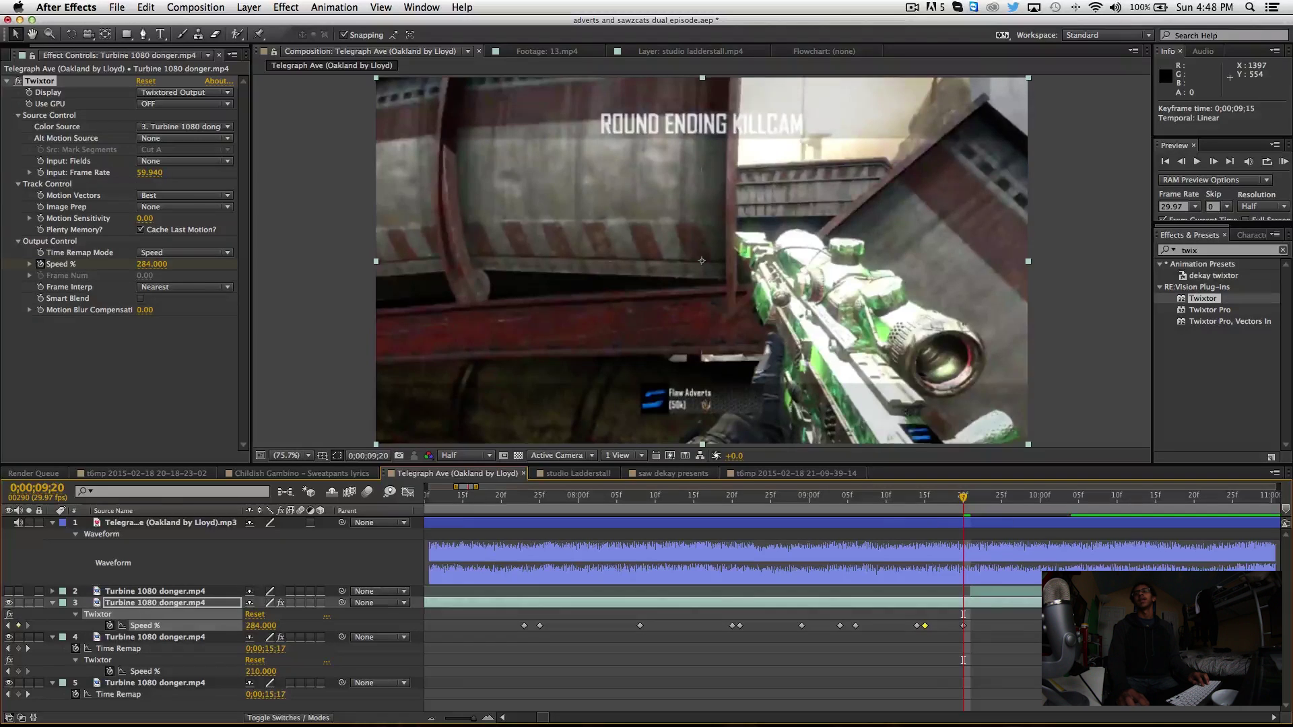
Step: Slip the first killcam layer's source footage by -8 frames and make layer 2 visible again
drag(1103, 603, 1028, 602)
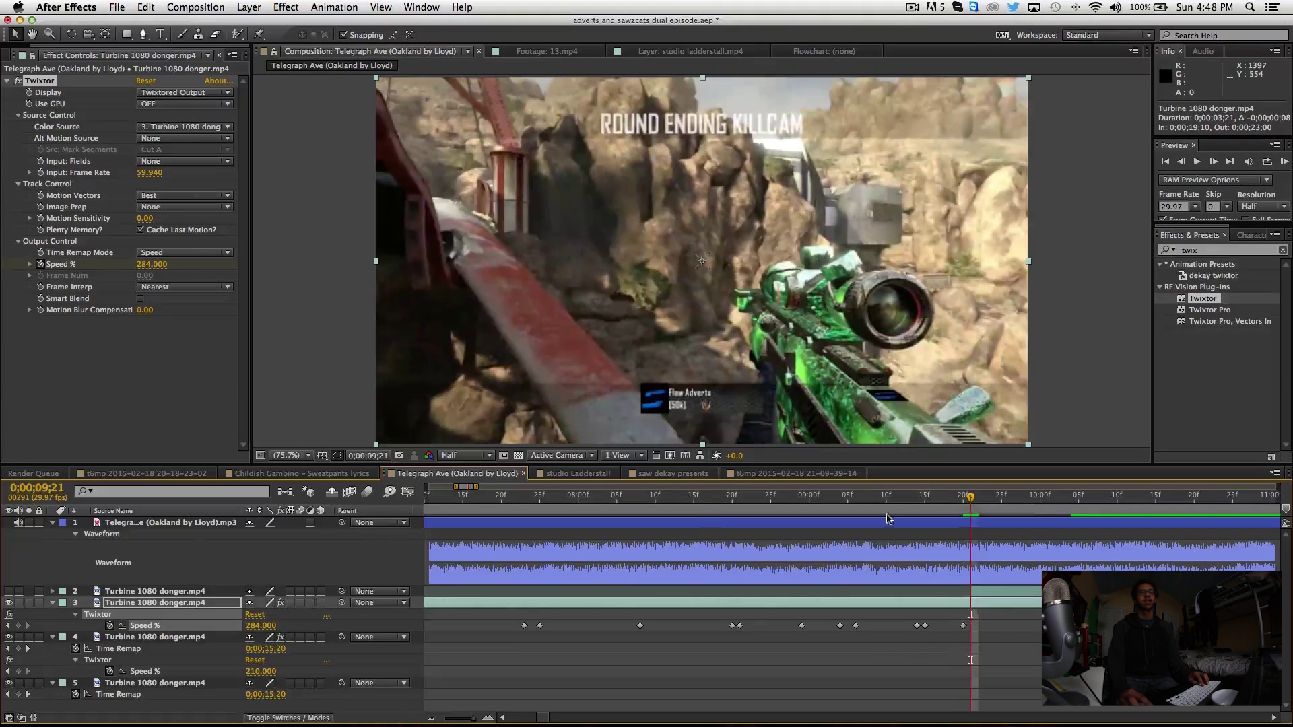
click(9, 591)
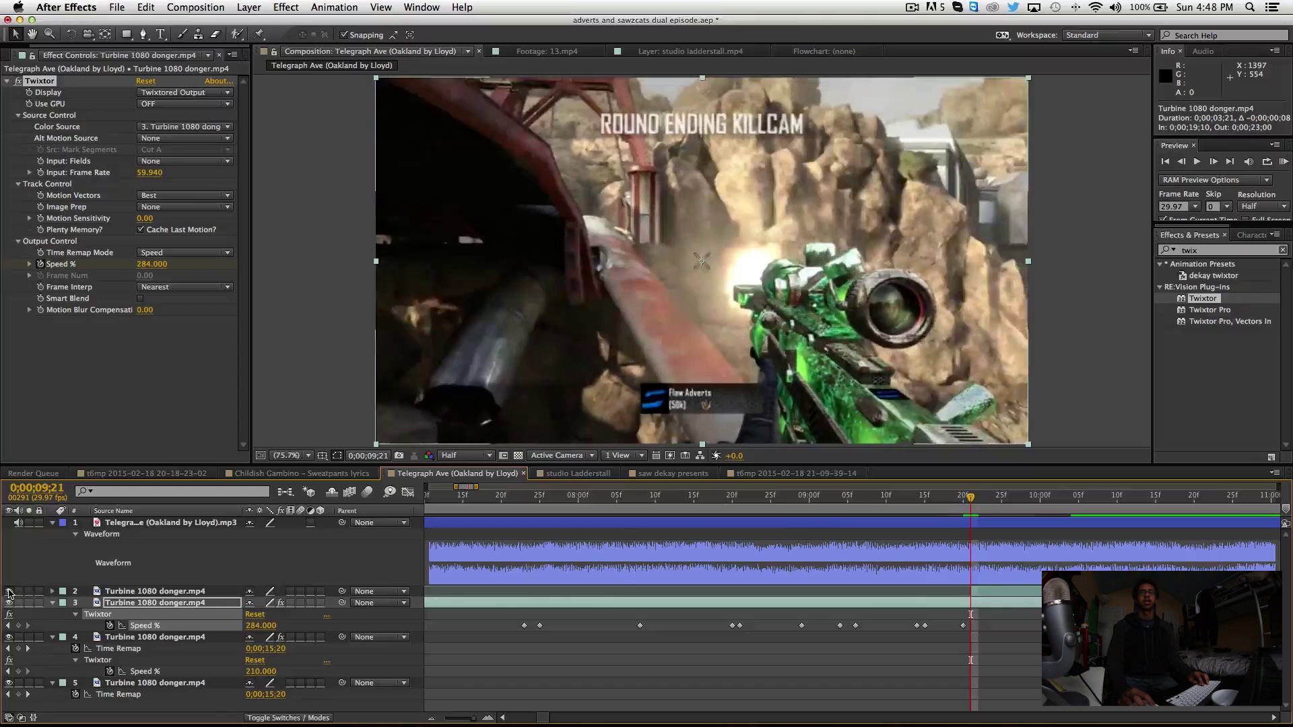
drag(966, 507, 679, 518)
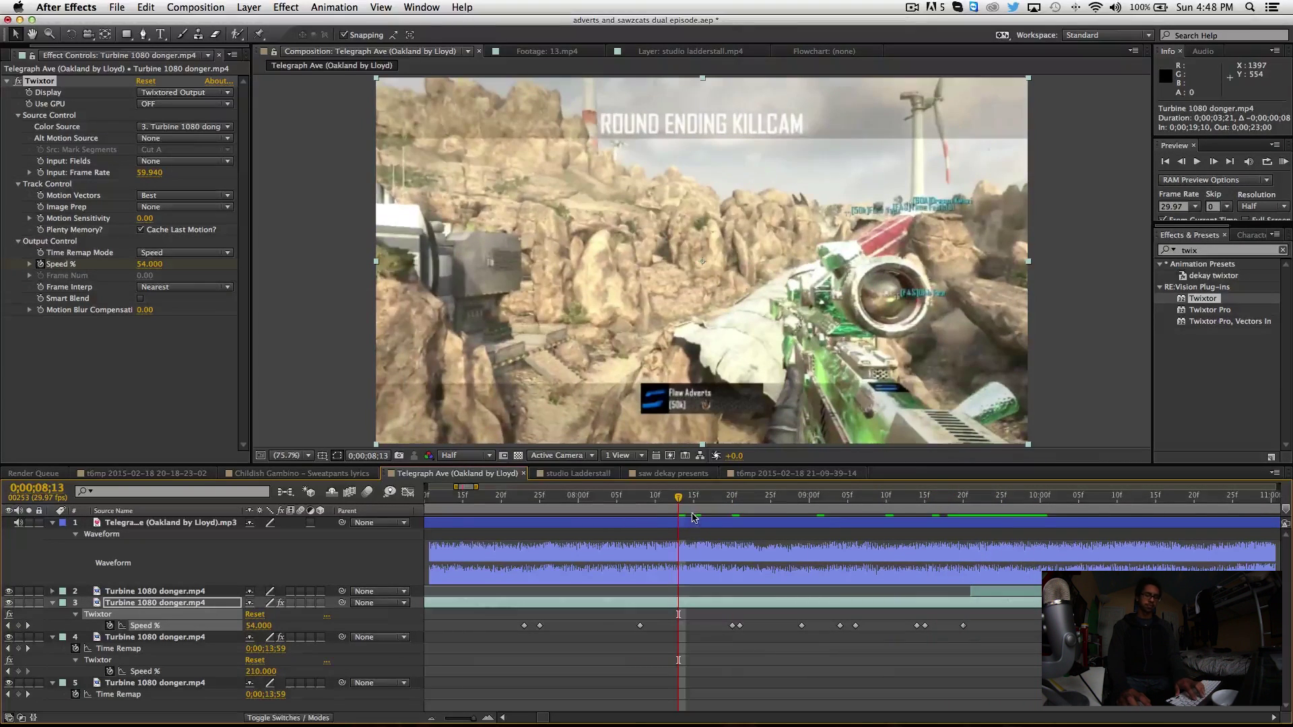
key(minus)
scroll(819, 625, left, 15)
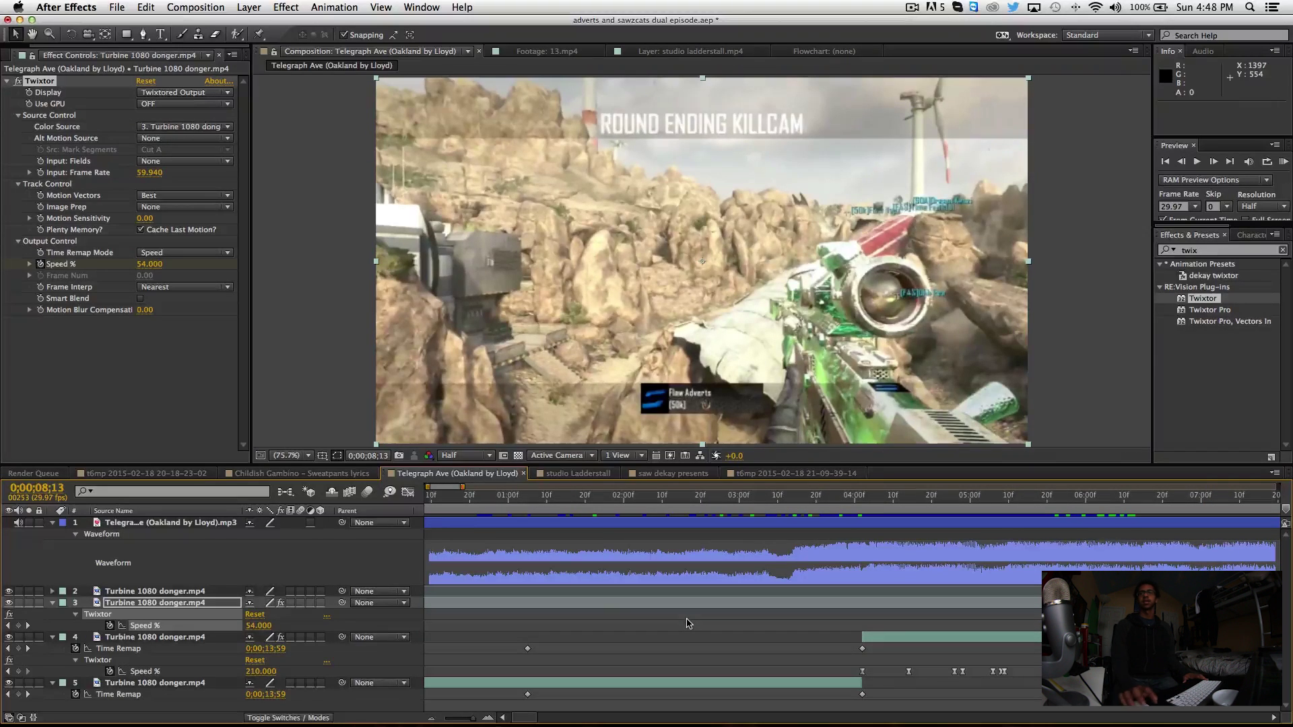
Step: Lengthen the outgoing easing handles of layer 3's peak Speed keyframes in the graph editor
click(408, 493)
scroll(956, 591, right, 9)
drag(750, 605, 1066, 530)
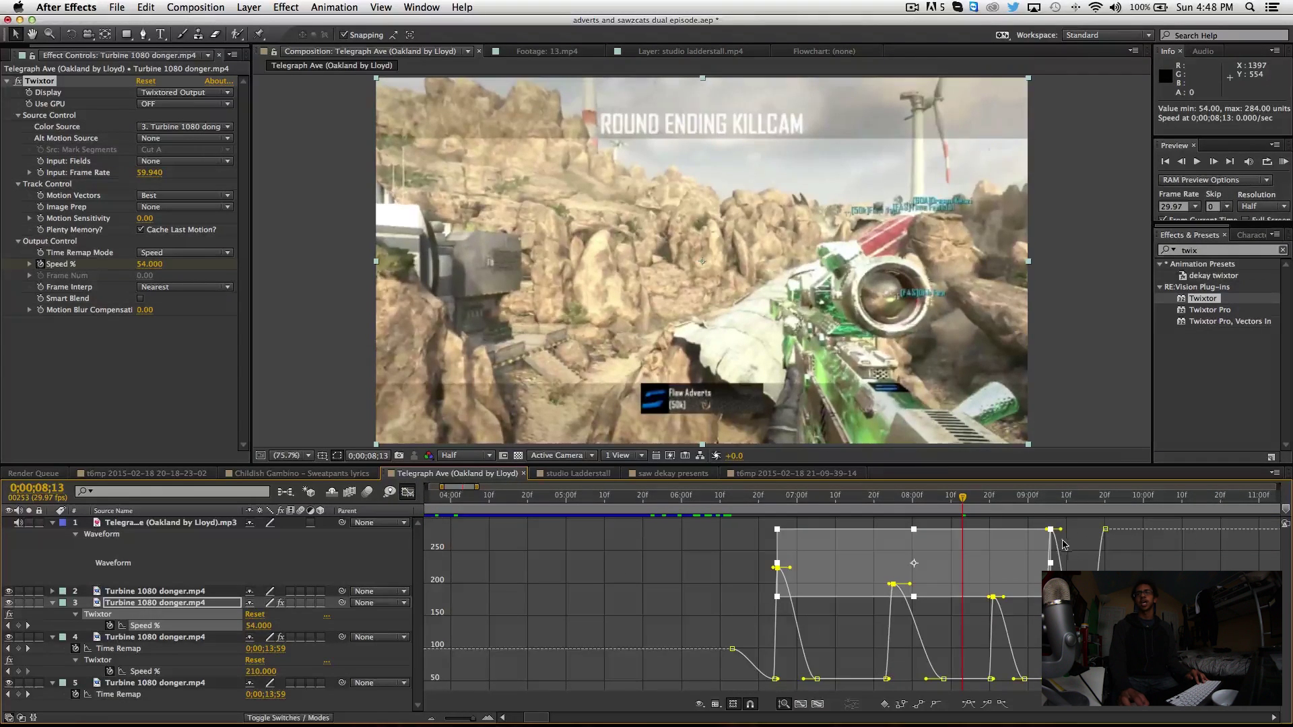
drag(1062, 530, 1070, 530)
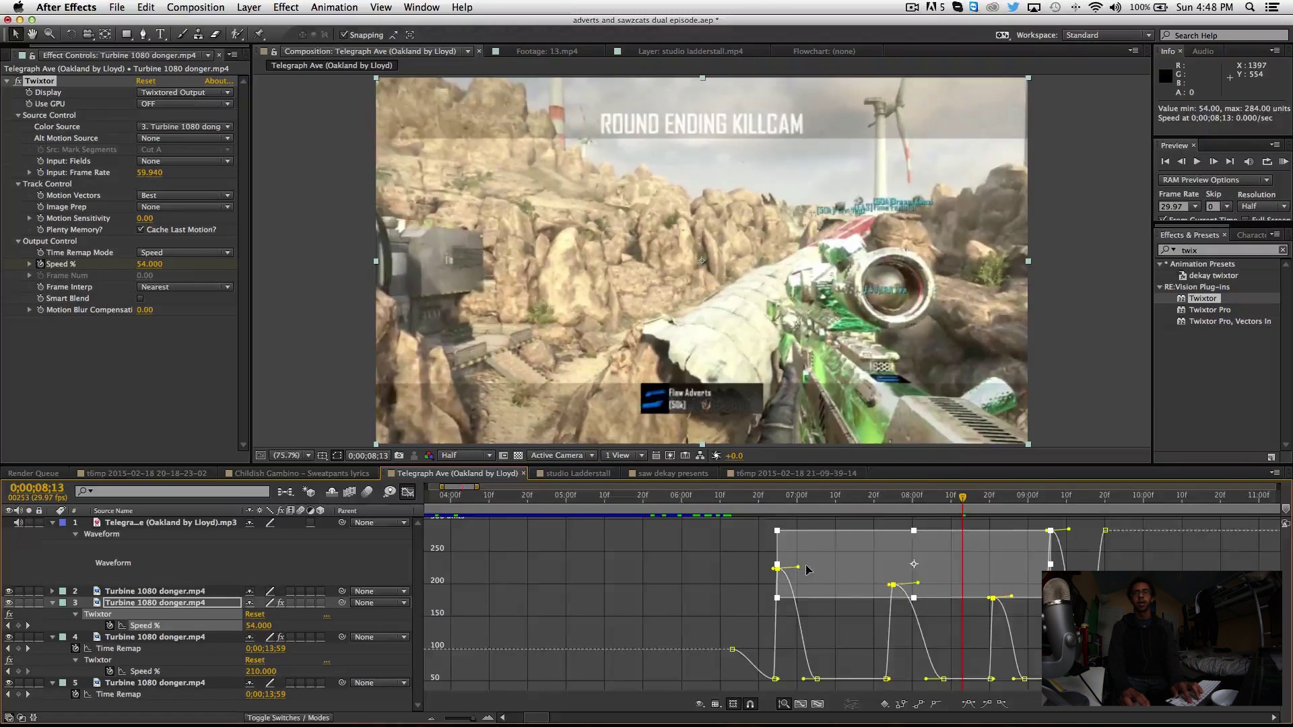
Step: Lengthen the incoming easing handles of layer 3's 54% Speed keyframes ahead of each speed peak, then return to the layer-bar view
key(=)
drag(632, 667, 1207, 631)
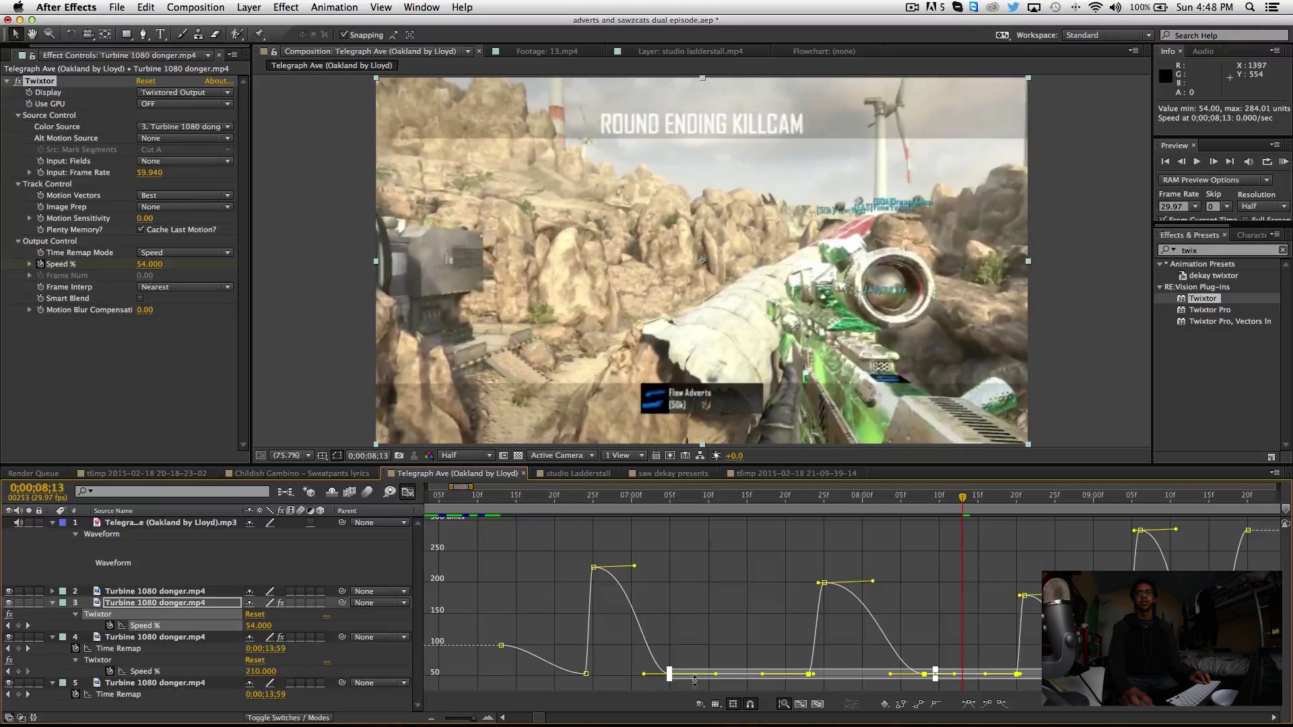
click(635, 676)
drag(635, 675, 1179, 680)
drag(1078, 679, 1077, 679)
drag(644, 675, 623, 675)
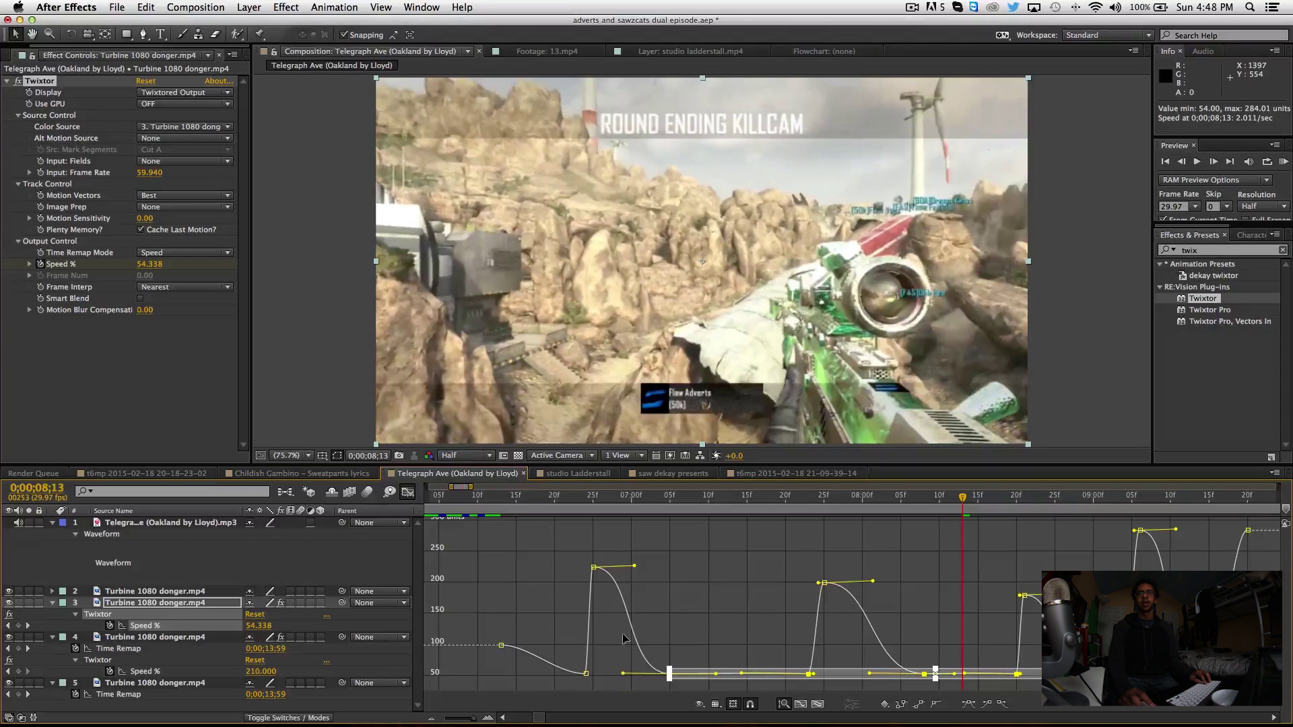
click(408, 493)
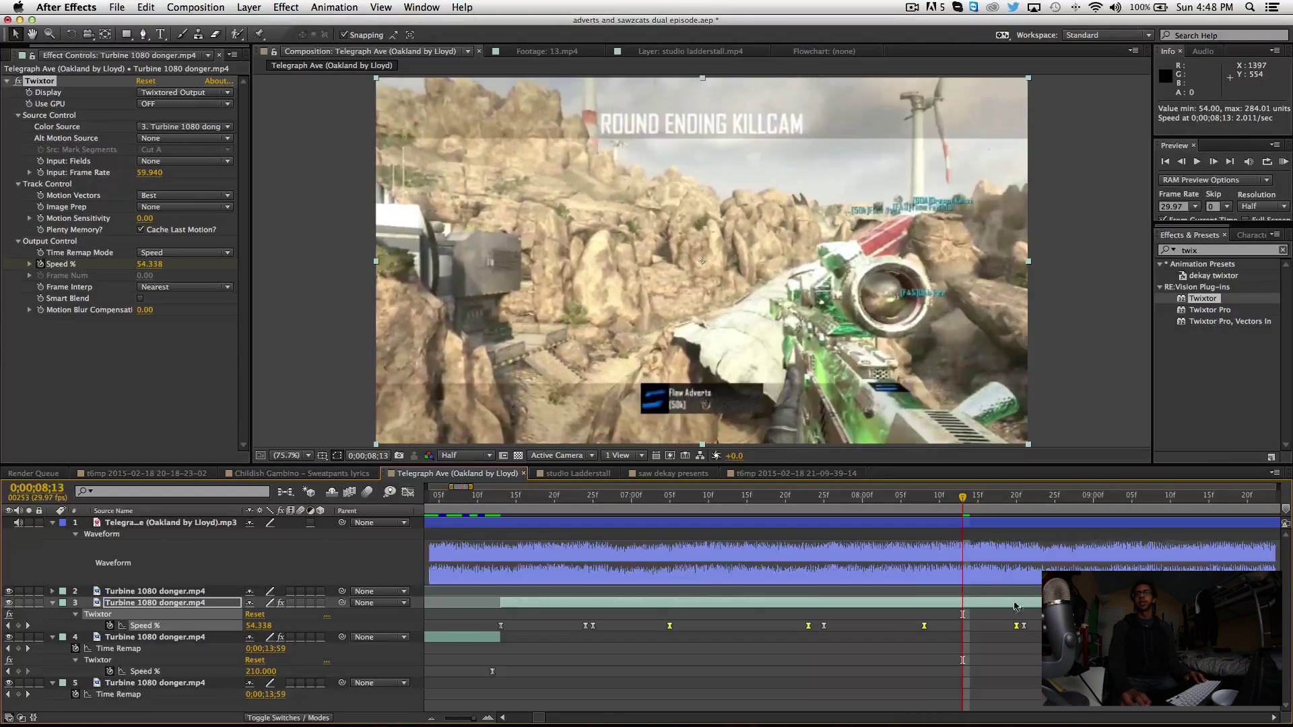
Step: RAM preview the killcam speed changes from 0;00;06;06
click(1035, 564)
key(minus)
scroll(1035, 564, right, 4)
drag(827, 502, 650, 506)
click(570, 501)
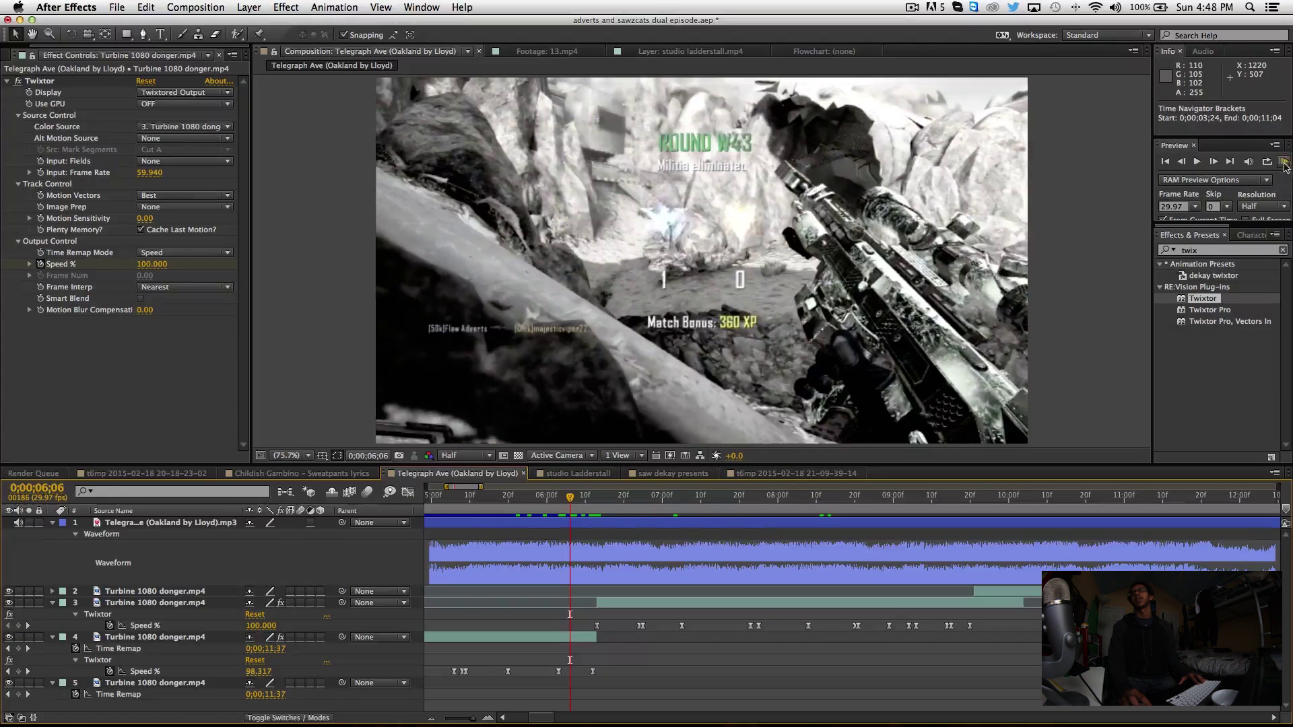
Step: Place the playhead at 0;00;09;20 and copy layer 3's 54% Speed keyframe at 0;00;09;15
drag(953, 512, 973, 516)
scroll(999, 538, right, 3)
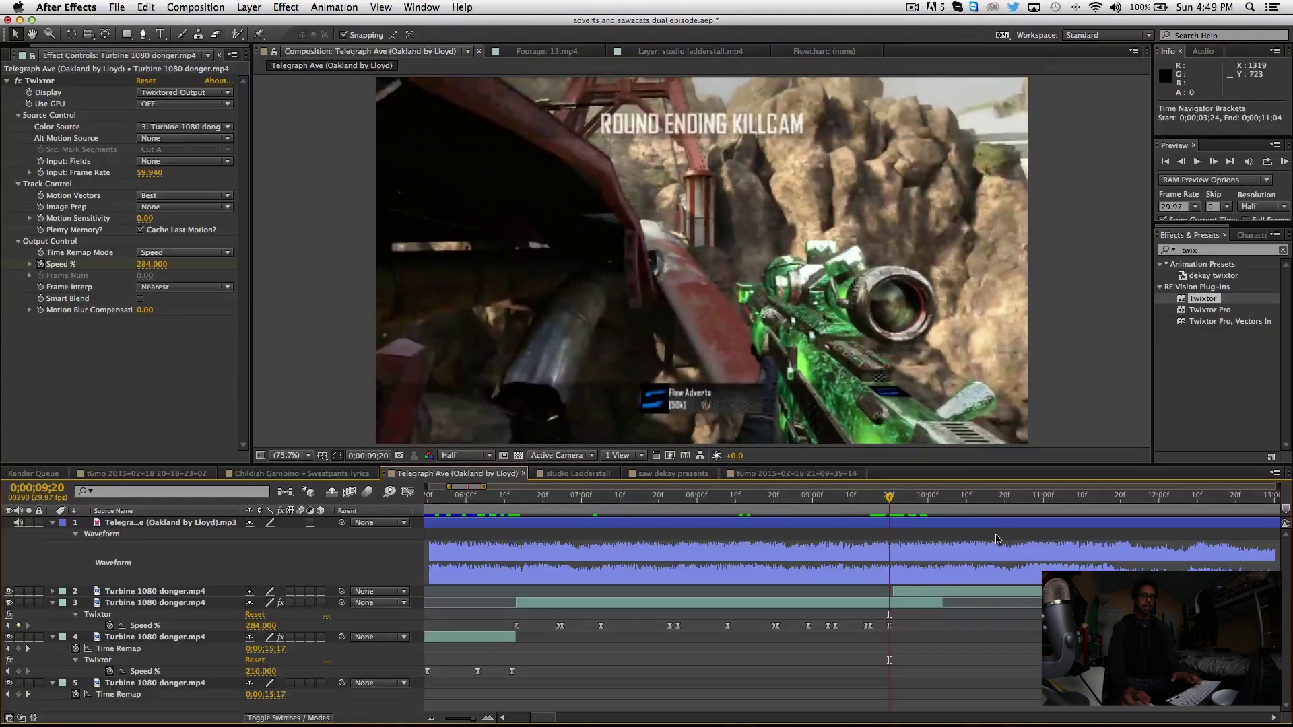
key(=)
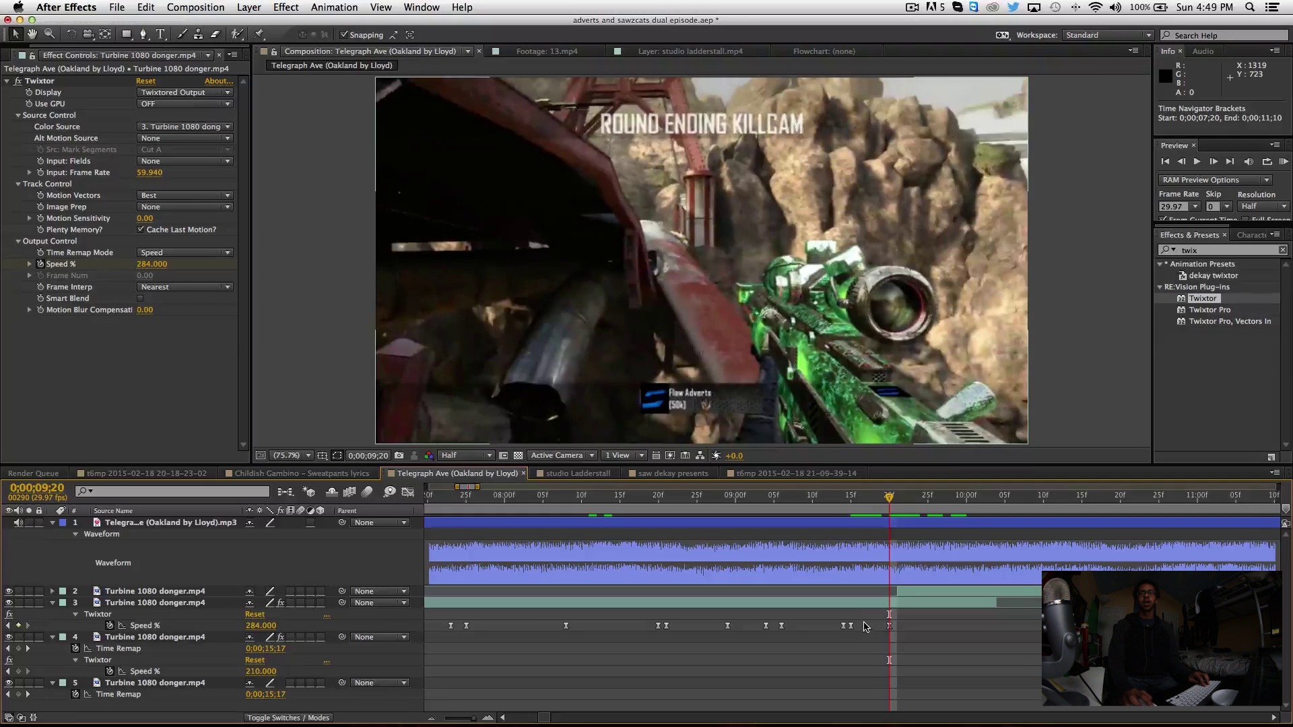
click(850, 625)
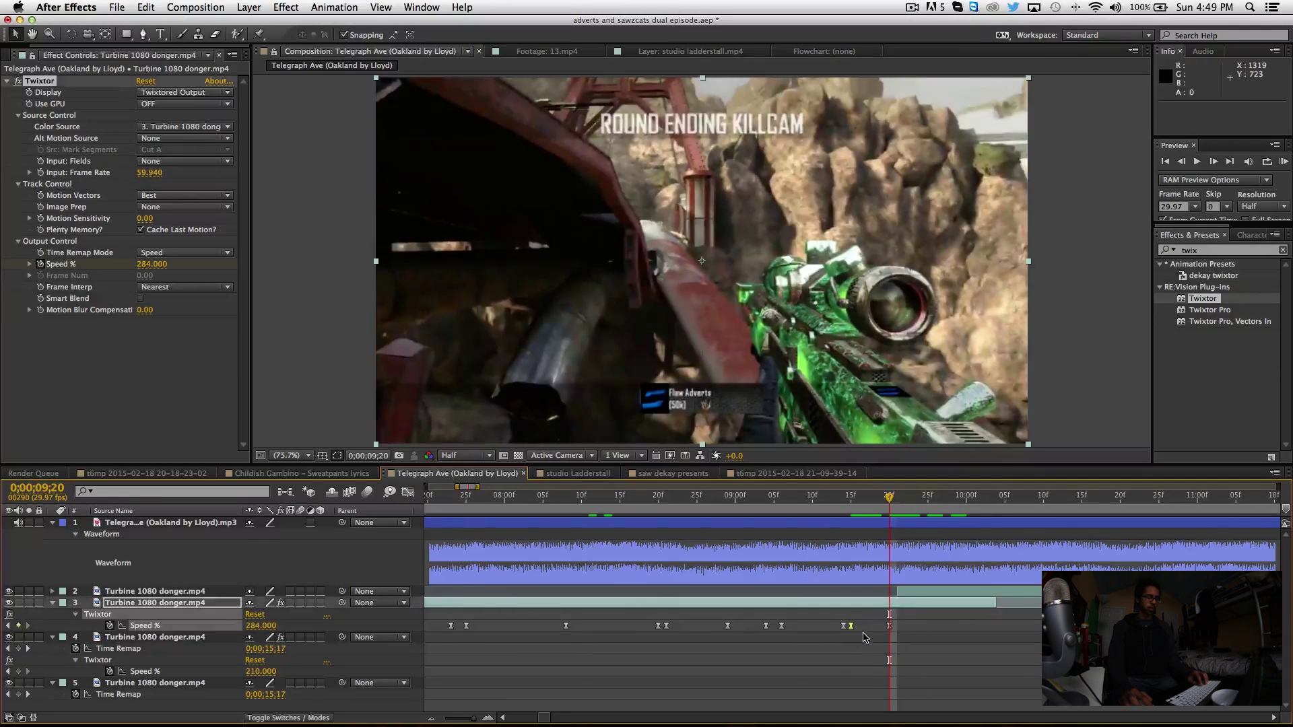
scroll(876, 606, left, 1)
key(ctrl+c)
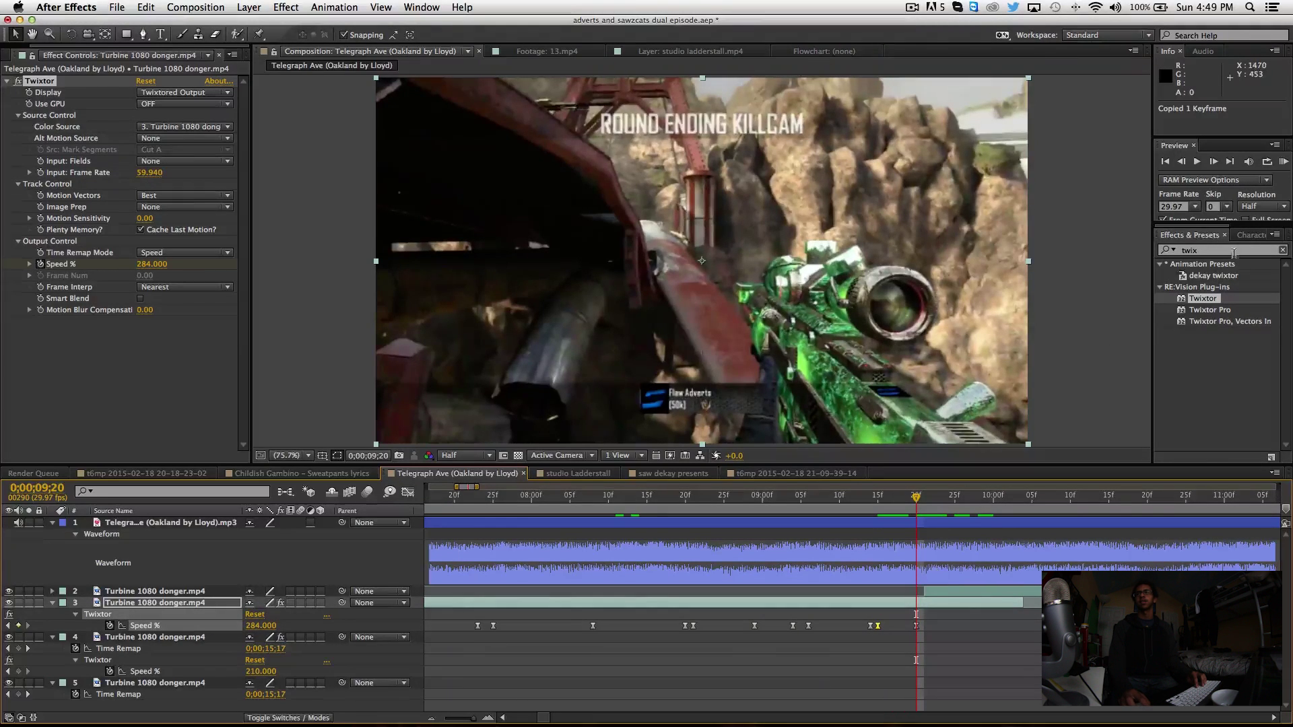
Step: Apply Twixtor to layer 2 with an input frame rate of 59.94 and frame interpolation set to Nearest
drag(1203, 303, 841, 591)
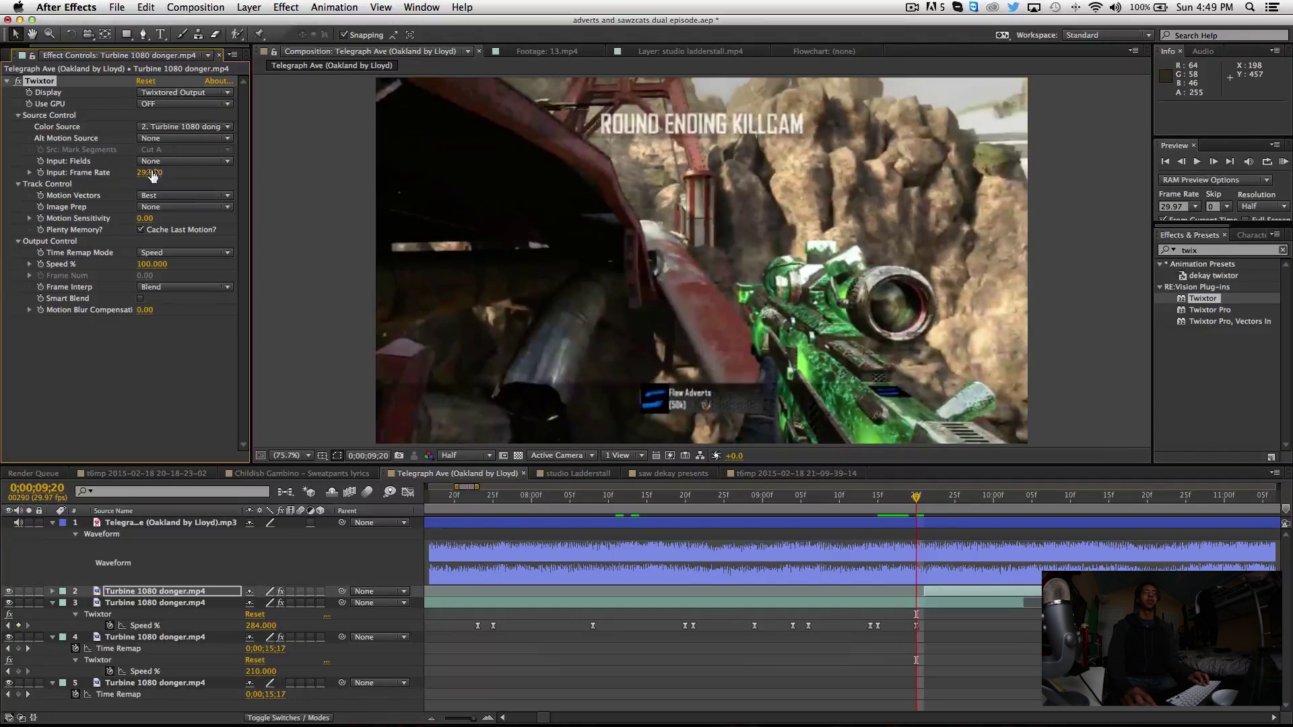
text(59.94)
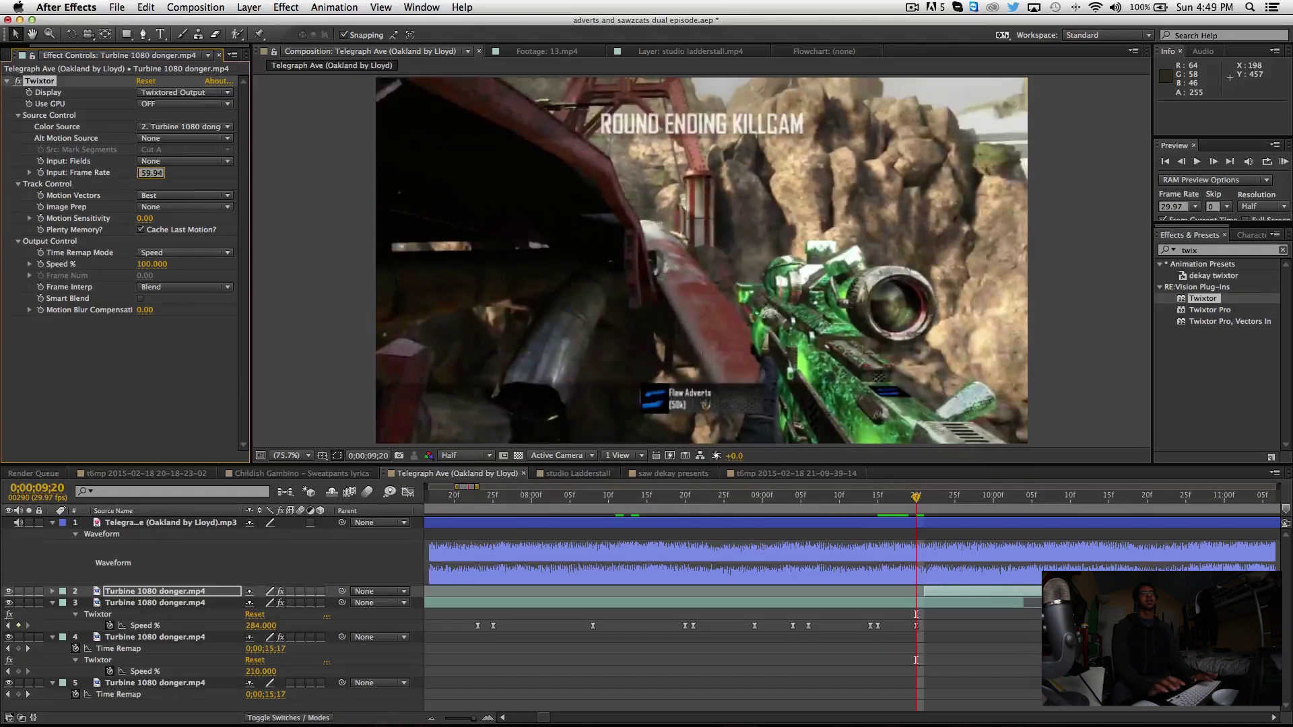
click(151, 323)
click(163, 288)
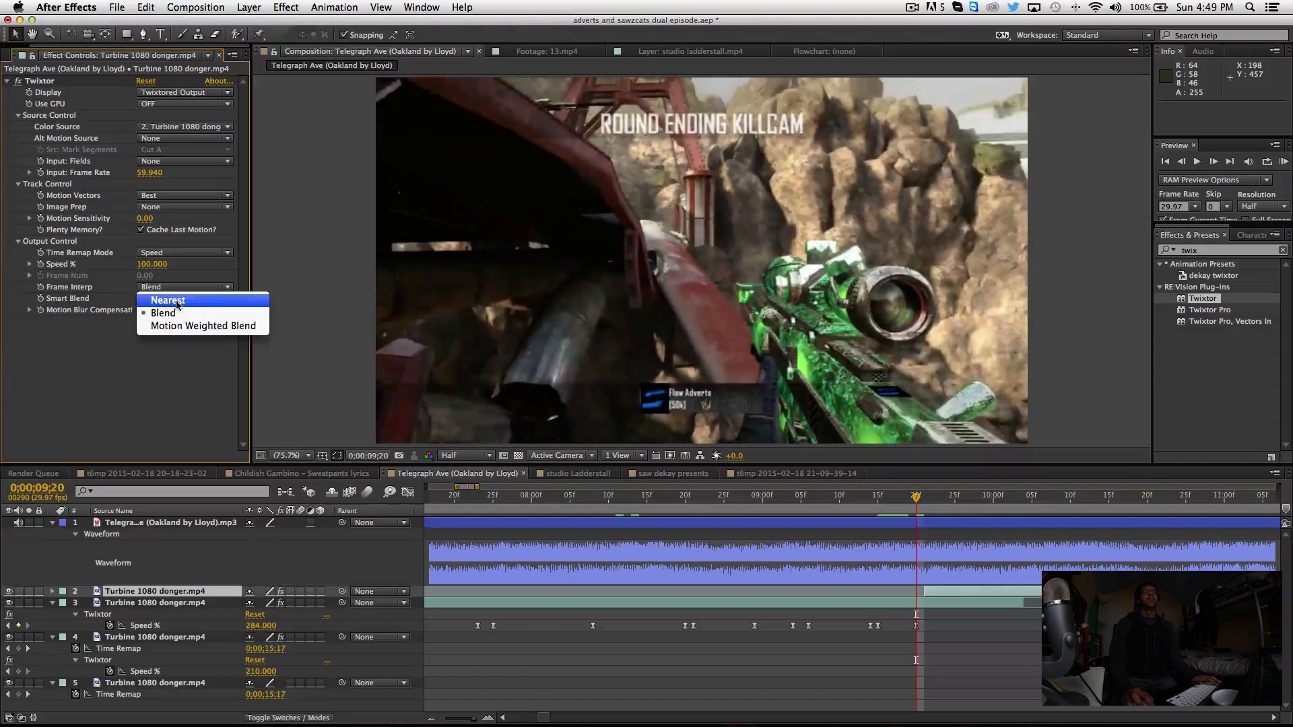
click(173, 303)
Step: Enable Speed % keyframing on layer 2 with a 100% keyframe at 0;00;09;20 and reveal its keyframes in the timeline
click(41, 82)
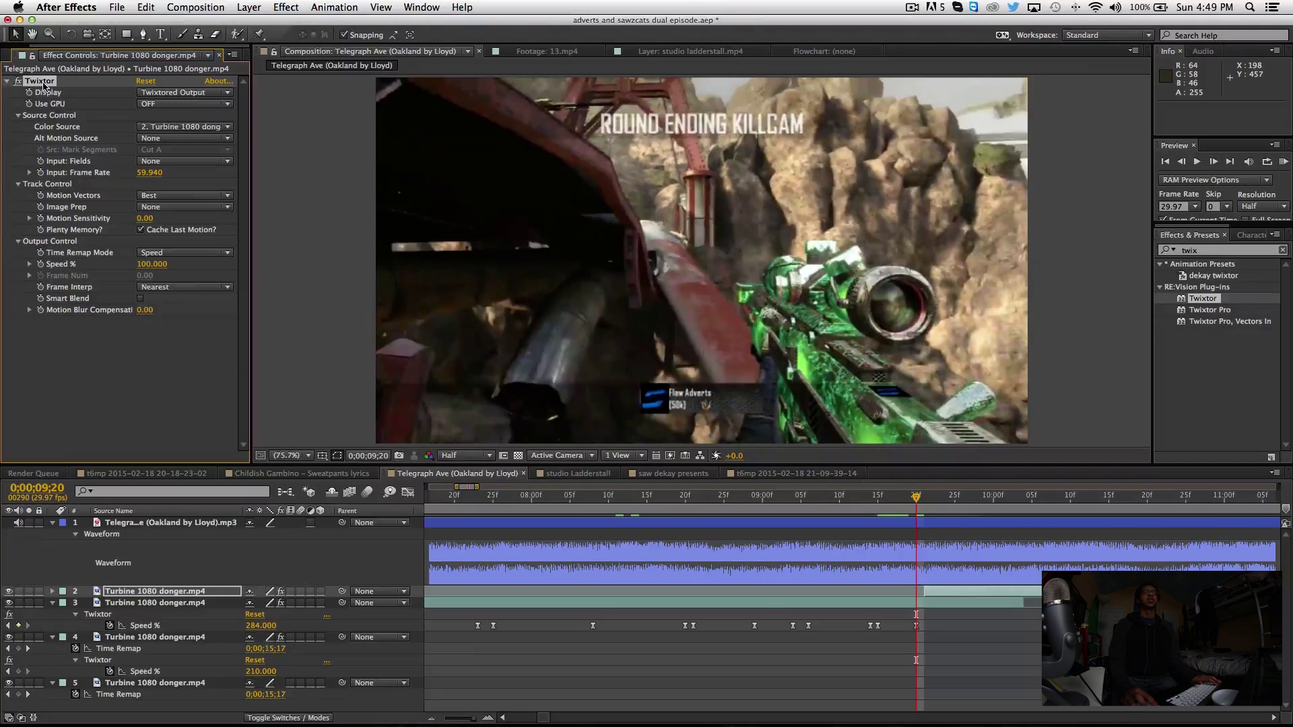
click(330, 8)
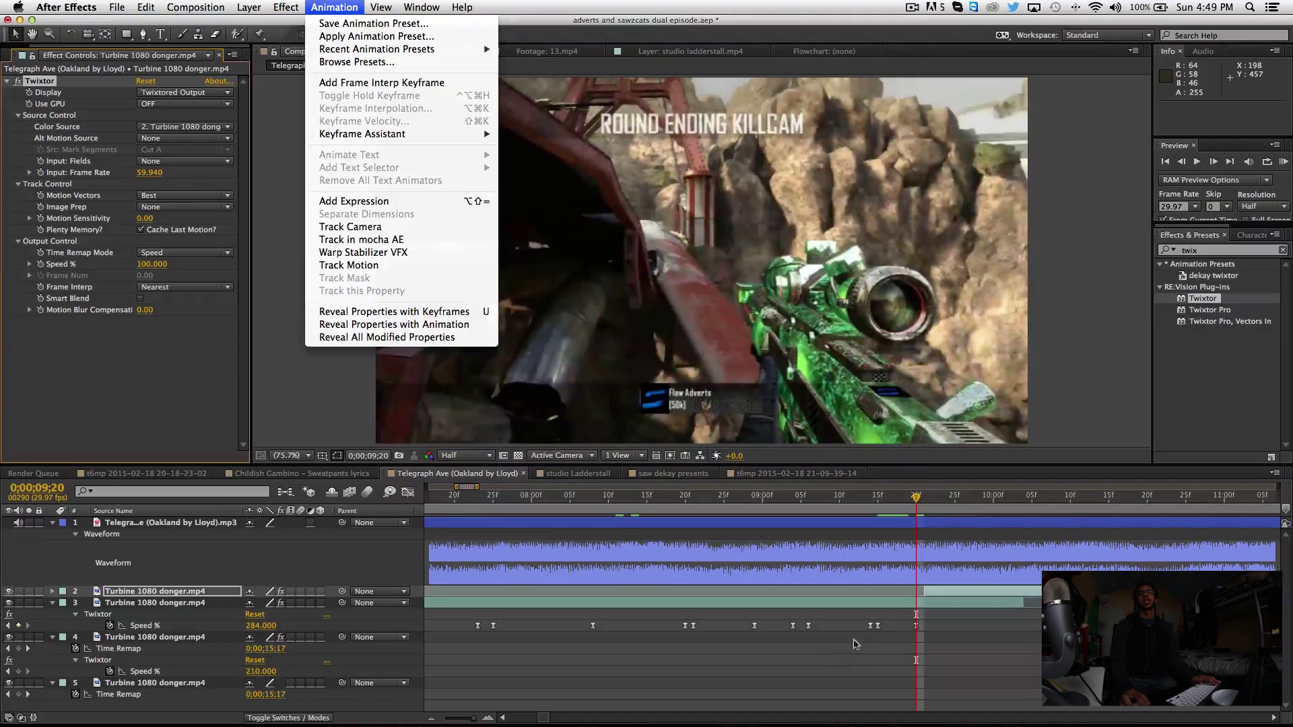
click(945, 561)
click(40, 264)
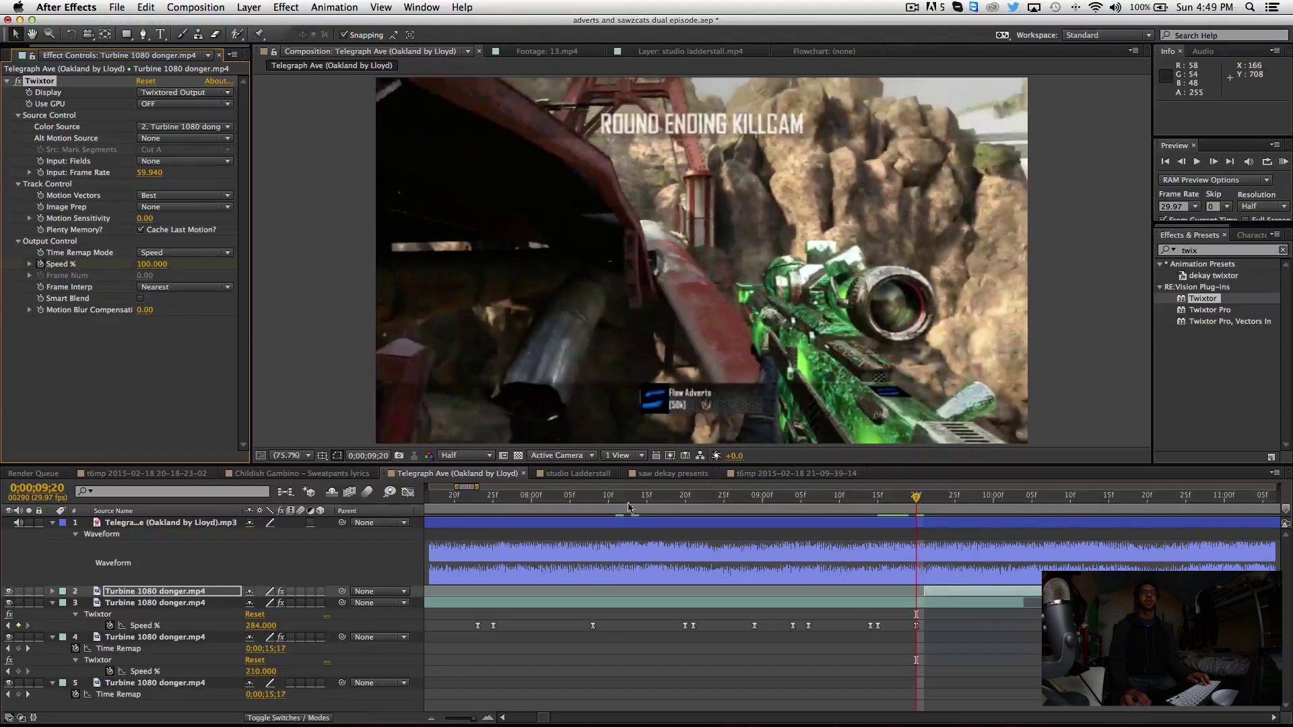
scroll(868, 574, right, 3)
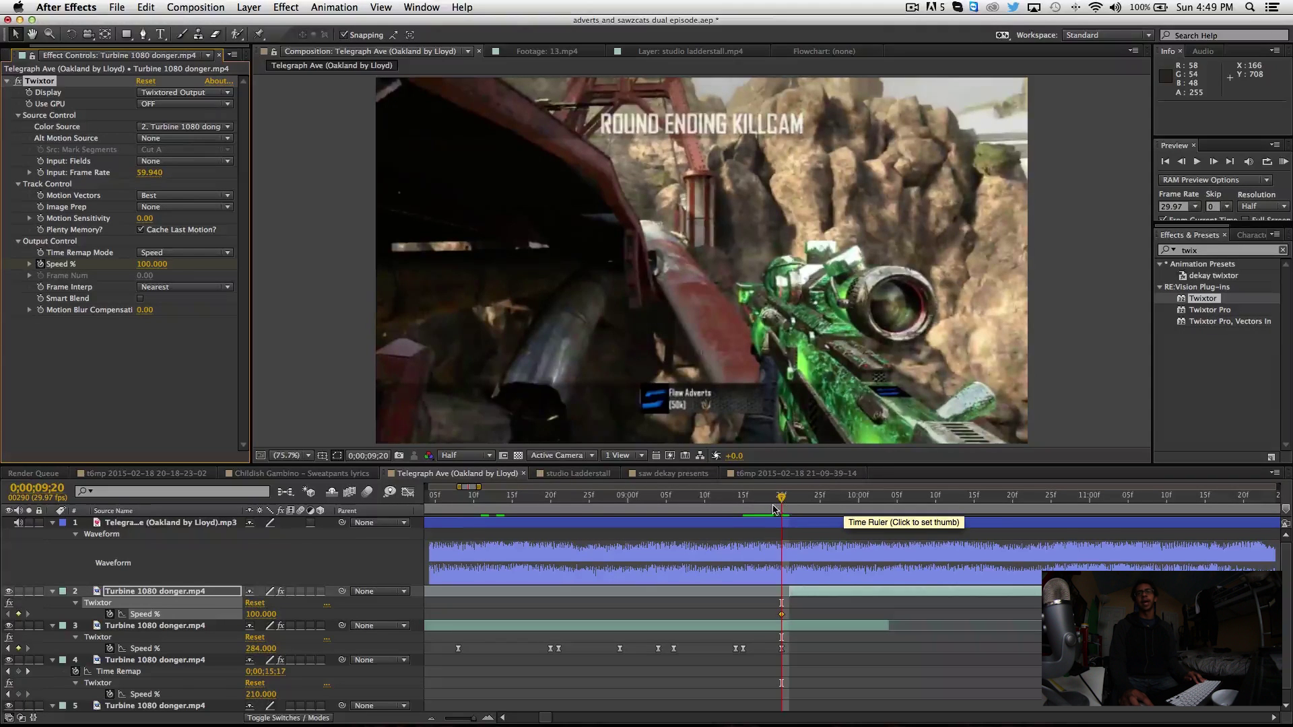
Step: Add a 50% Speed keyframe to layer 2 at 0;00;10;14
drag(756, 510, 963, 519)
key(space)
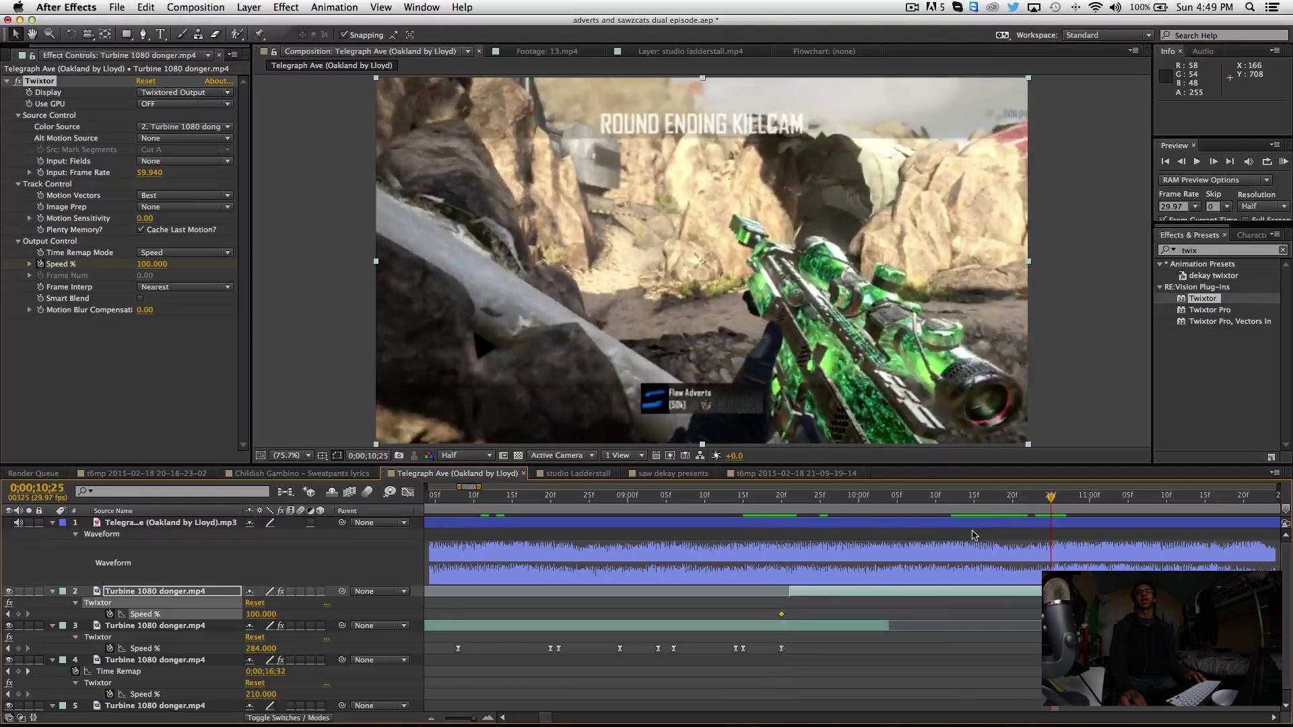
click(967, 503)
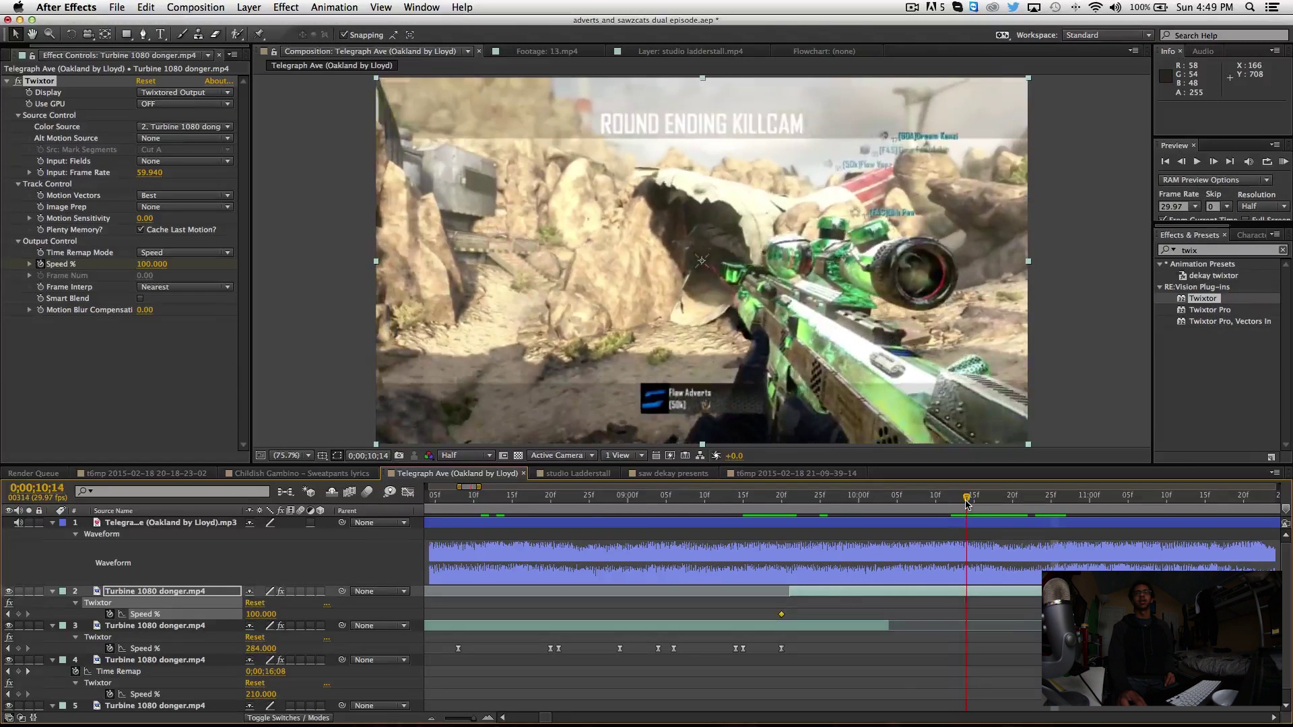
click(248, 615)
text(50)
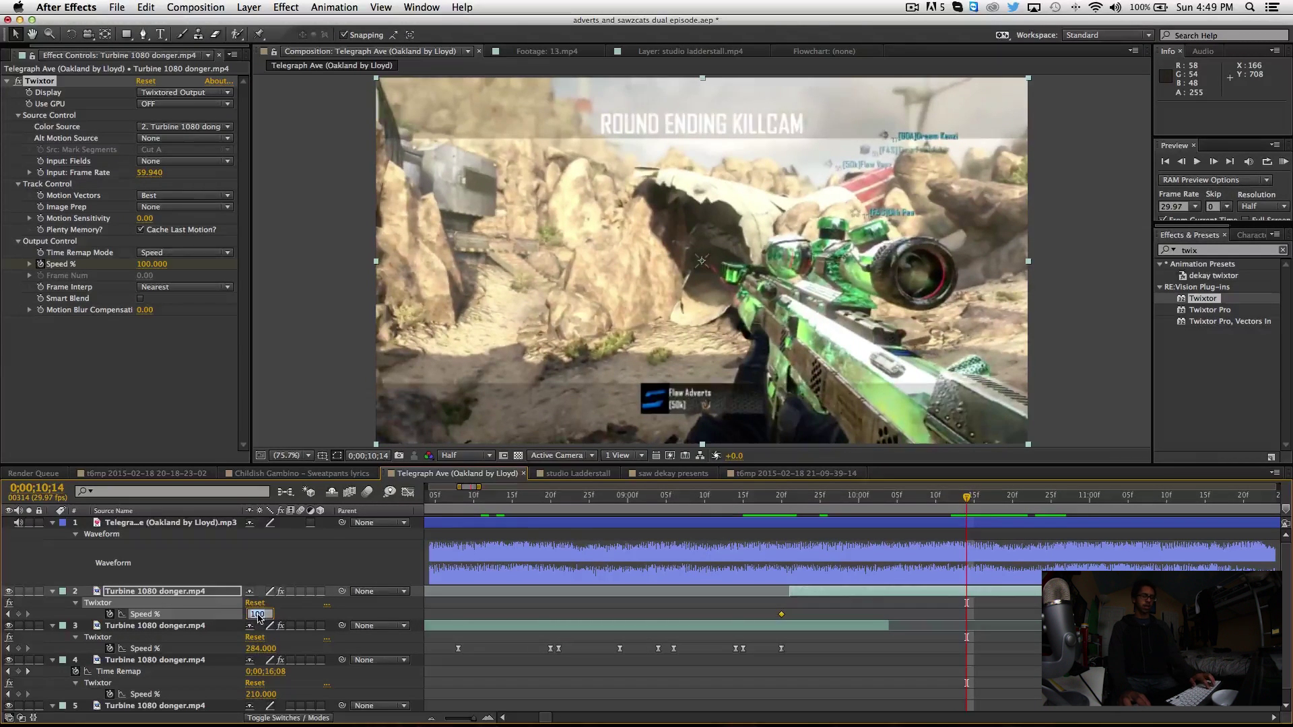
key(Return)
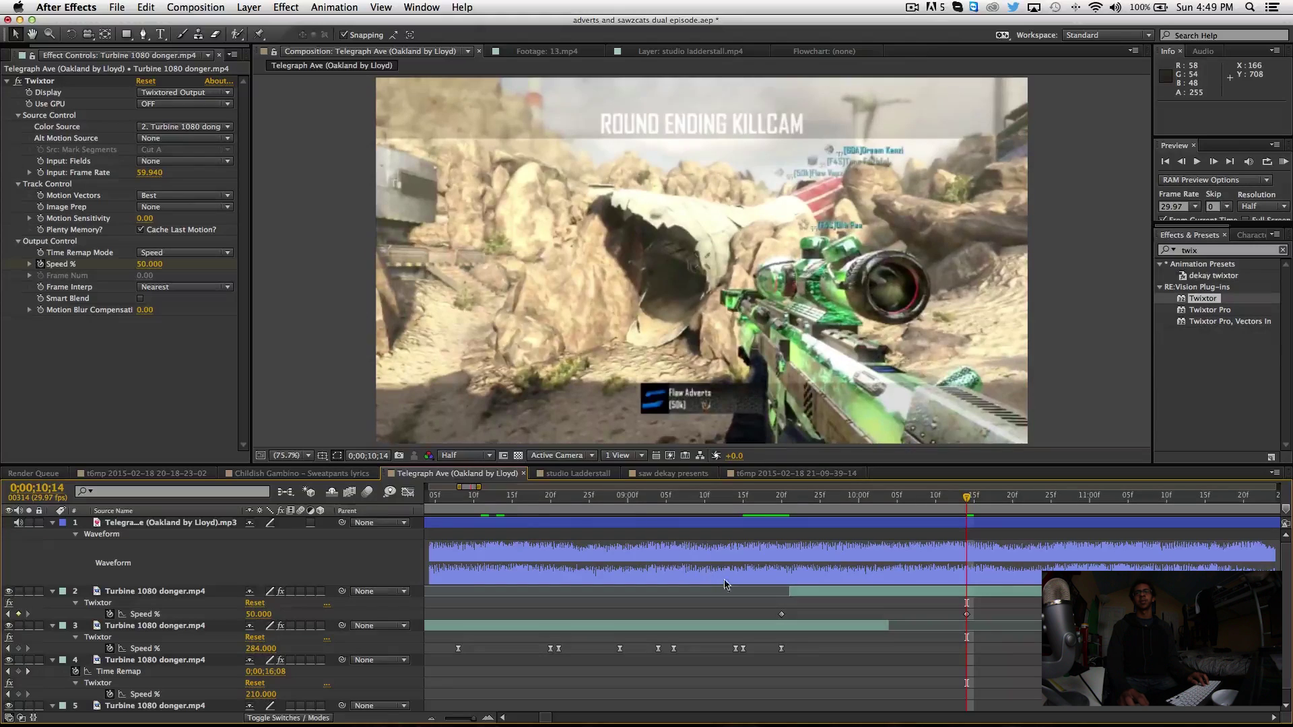
Step: Add a 250% Speed keyframe to layer 2 at 0;00;09;21
click(789, 514)
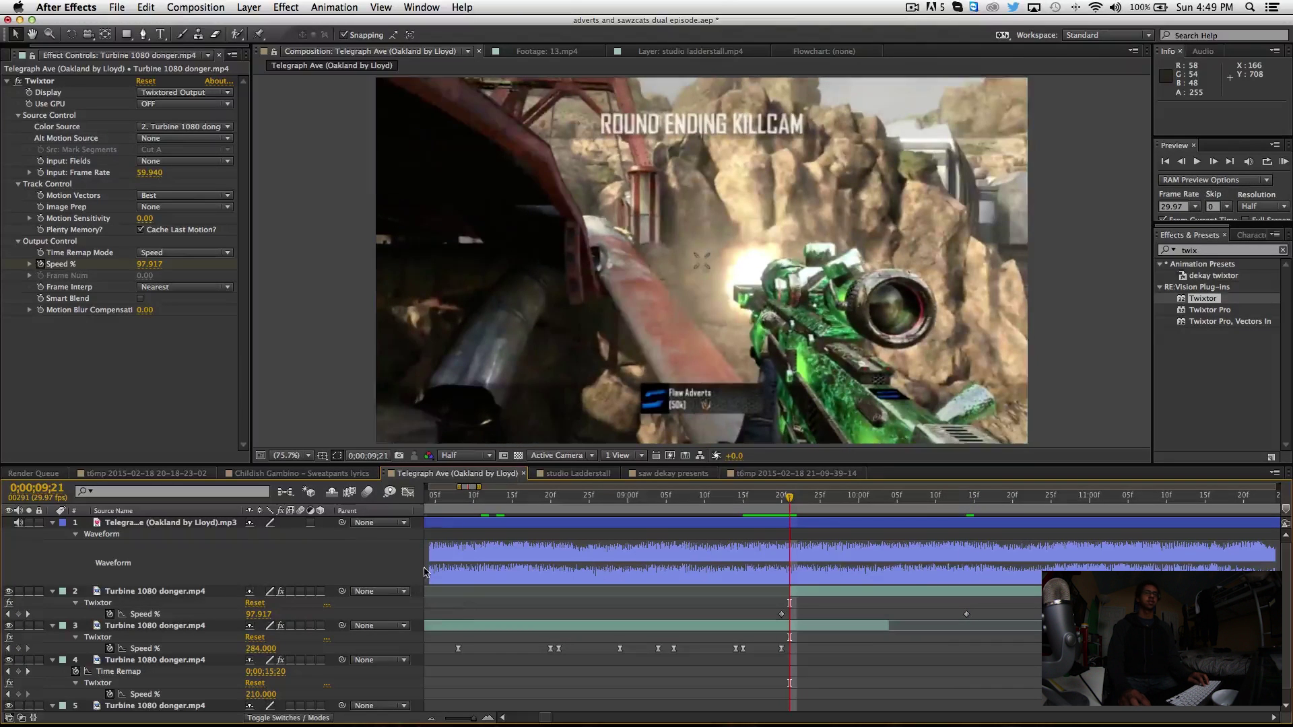
click(251, 614)
text(250)
key(Return)
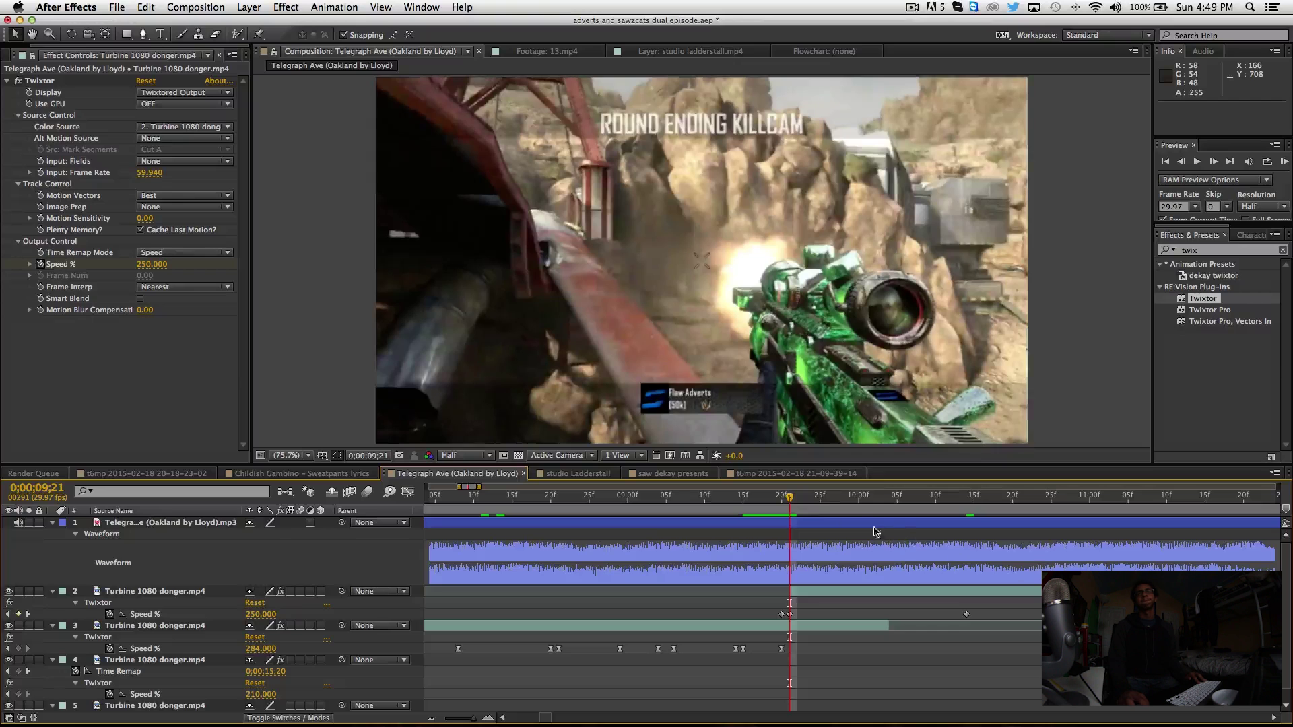
Step: Hide layers 2 and 3 and RAM preview the music from 0;00;09;19 to find the next beat
drag(768, 506, 874, 510)
key(minus)
click(899, 593)
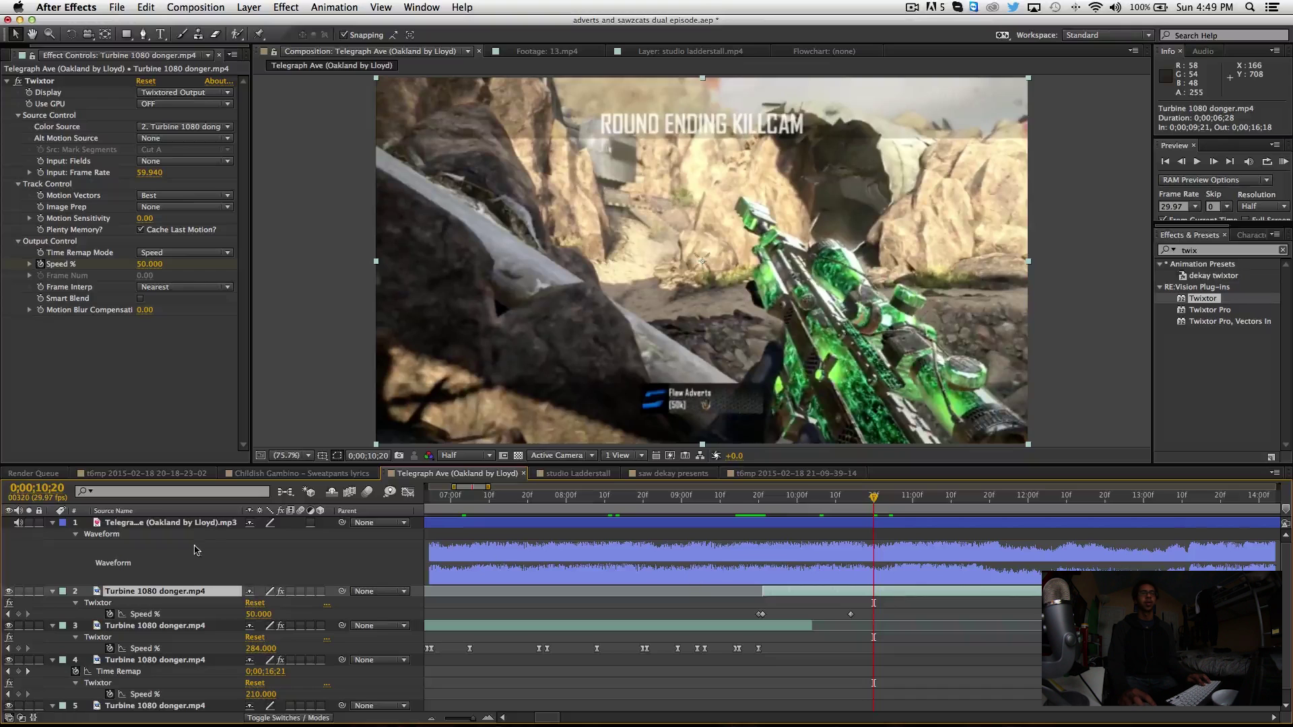
click(7, 592)
click(523, 541)
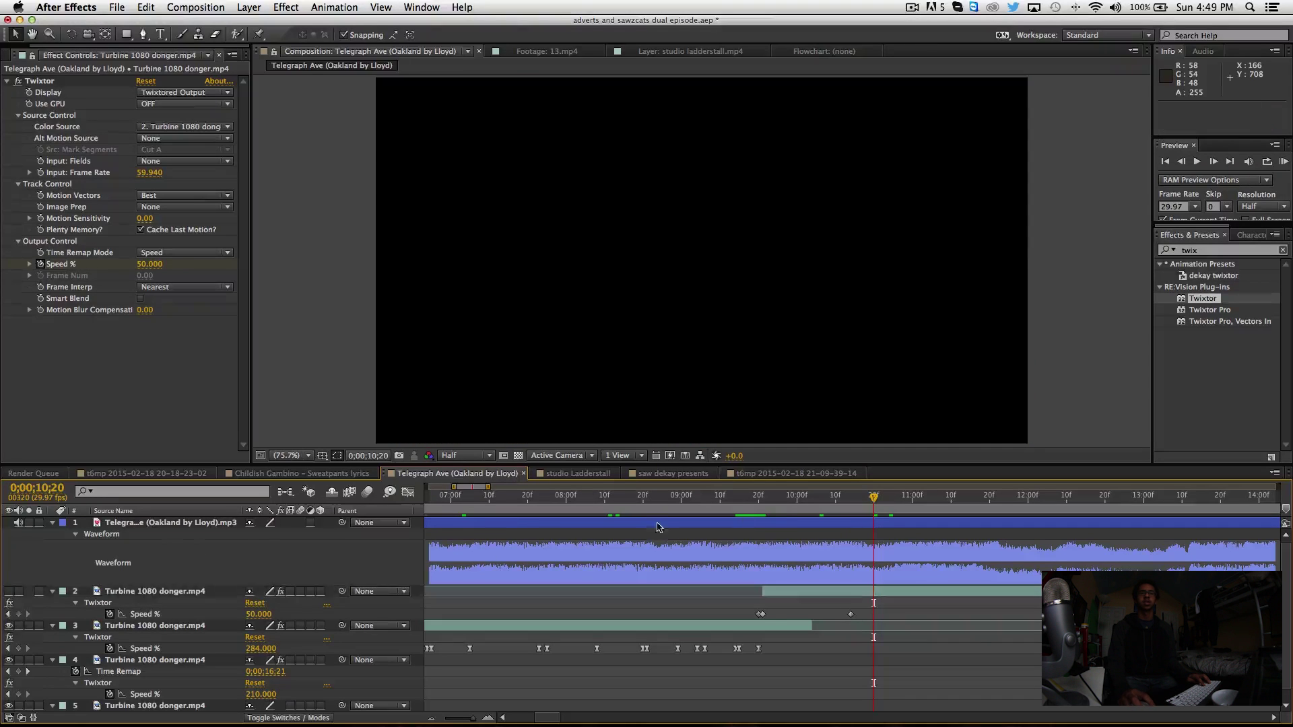
click(754, 506)
click(1283, 163)
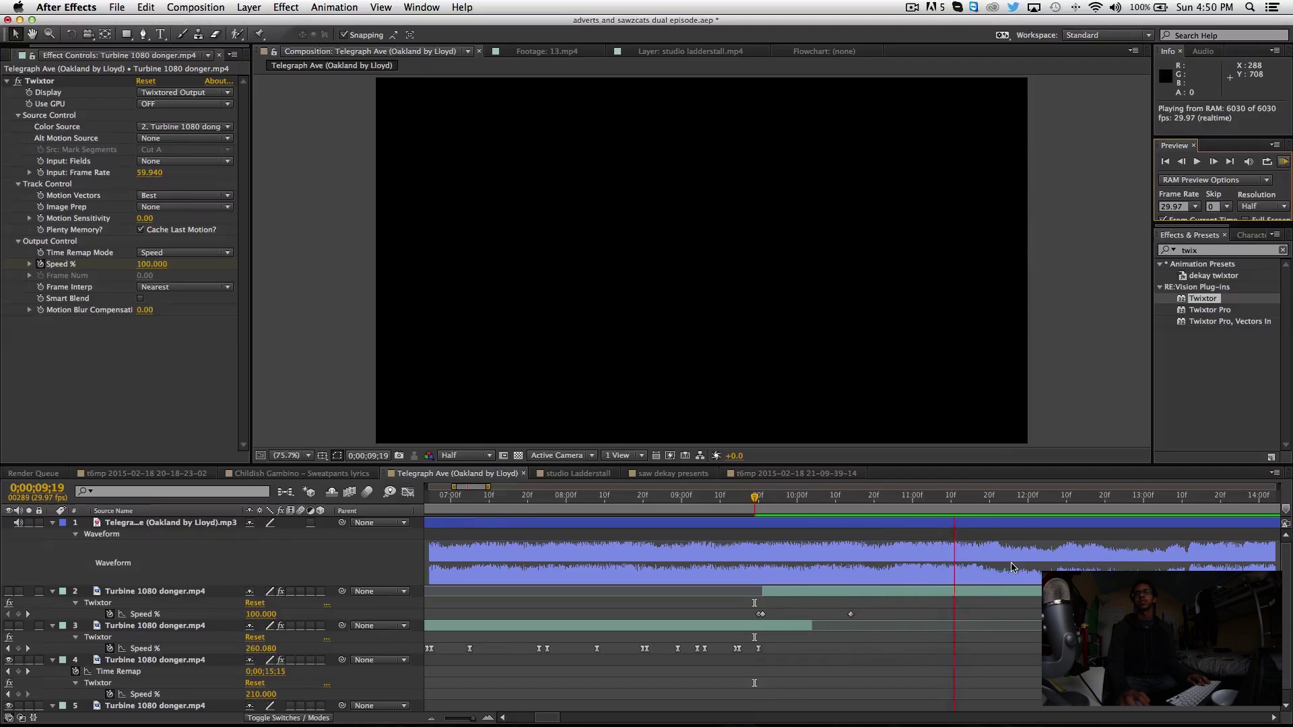
Step: Split layer 2 at 0;00;11;15 and delete the part after the cut
drag(939, 499, 971, 504)
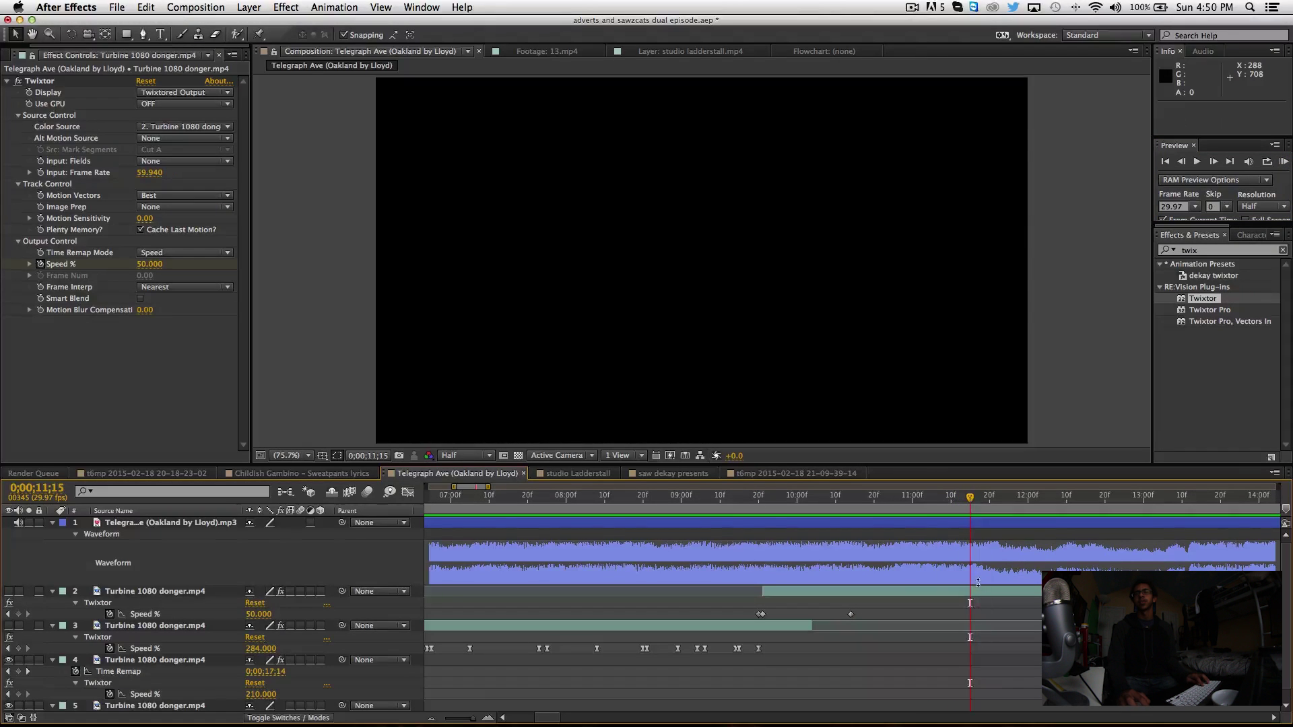
click(978, 594)
click(53, 591)
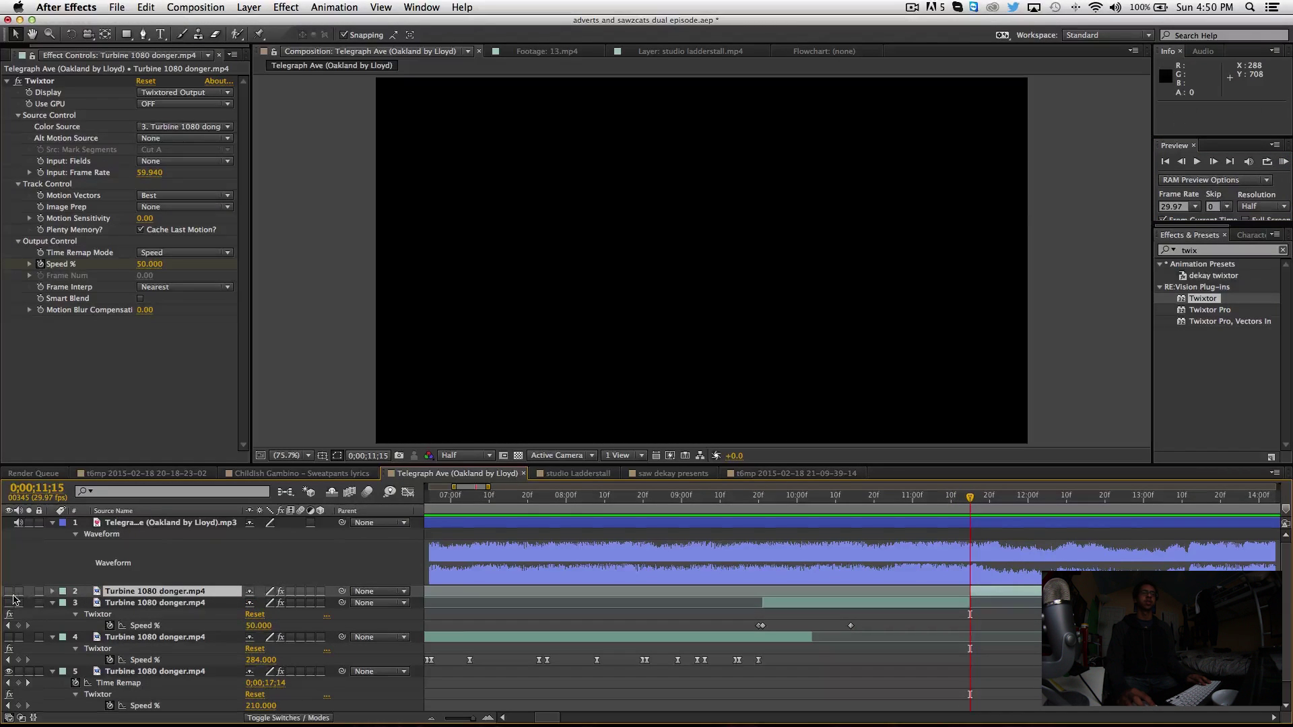
click(13, 598)
click(984, 593)
key(Delete)
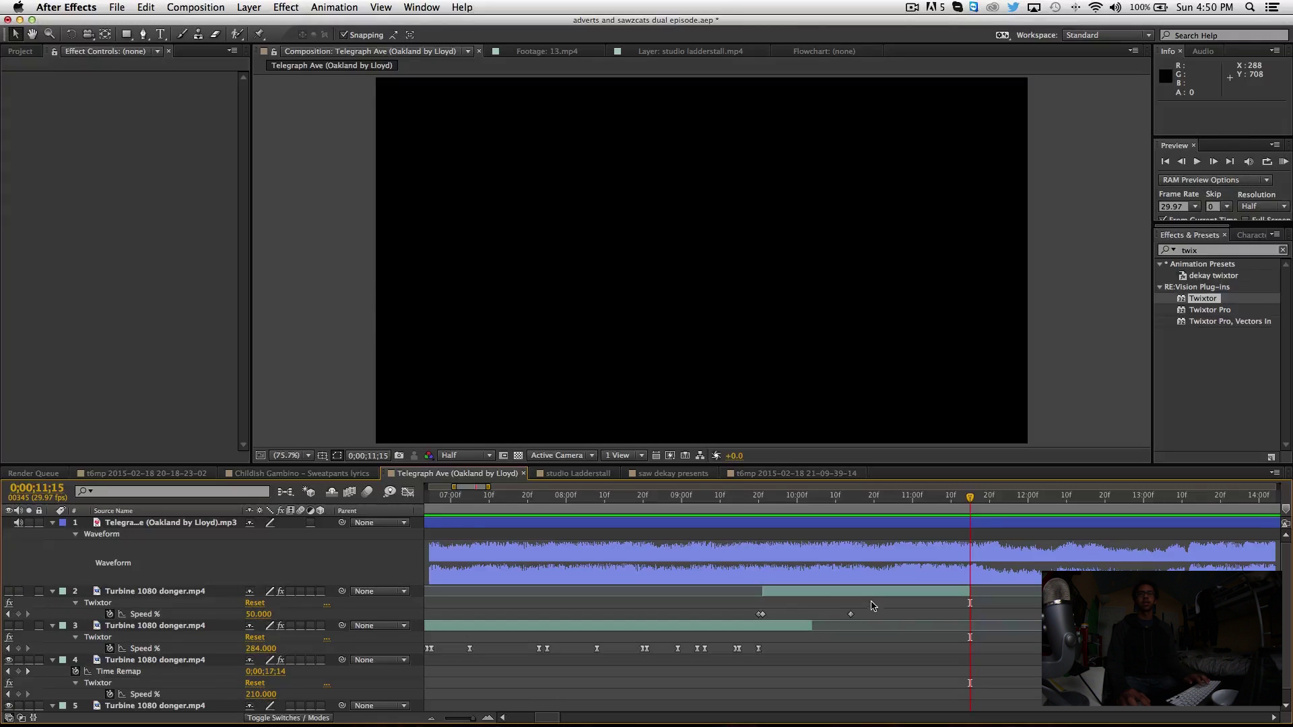
Step: Paste a copy of layer 2's 50% Speed keyframe at 0;00;10;29 and add a 320% keyframe at 0;00;11;11
click(851, 615)
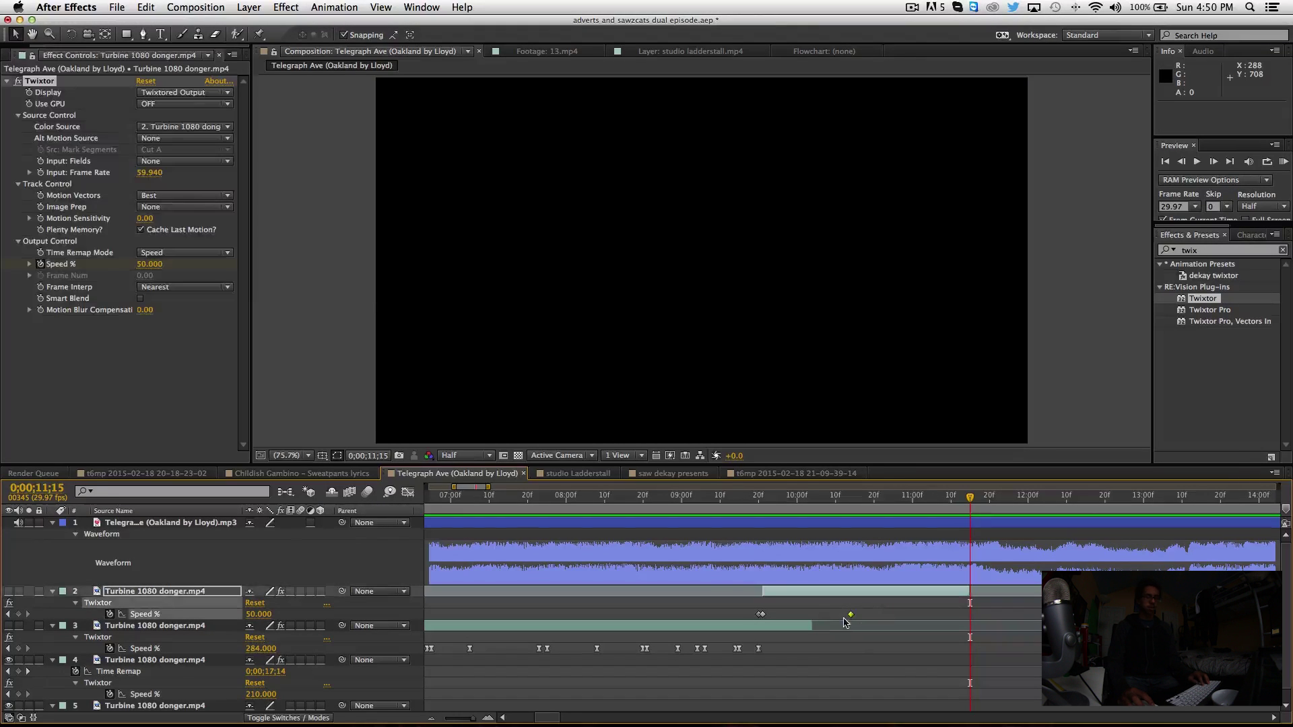
key(cmd+c)
click(908, 499)
drag(907, 502, 851, 502)
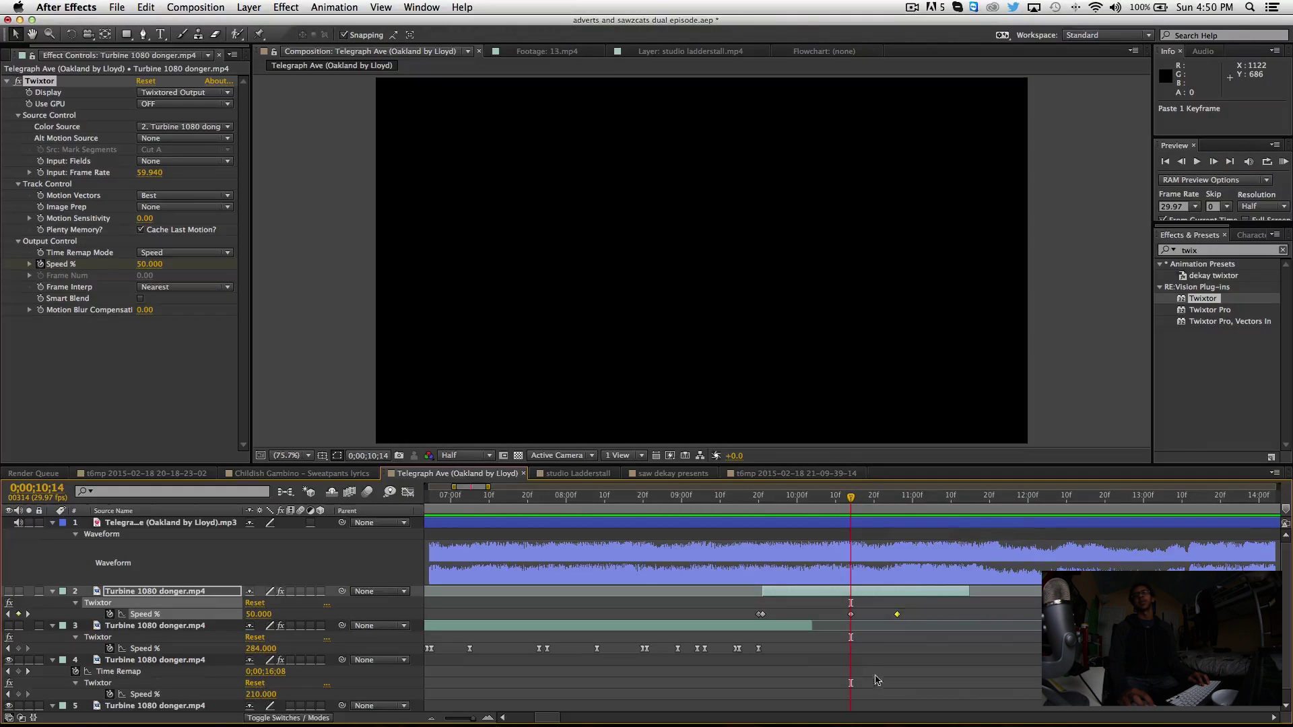
drag(899, 614, 909, 615)
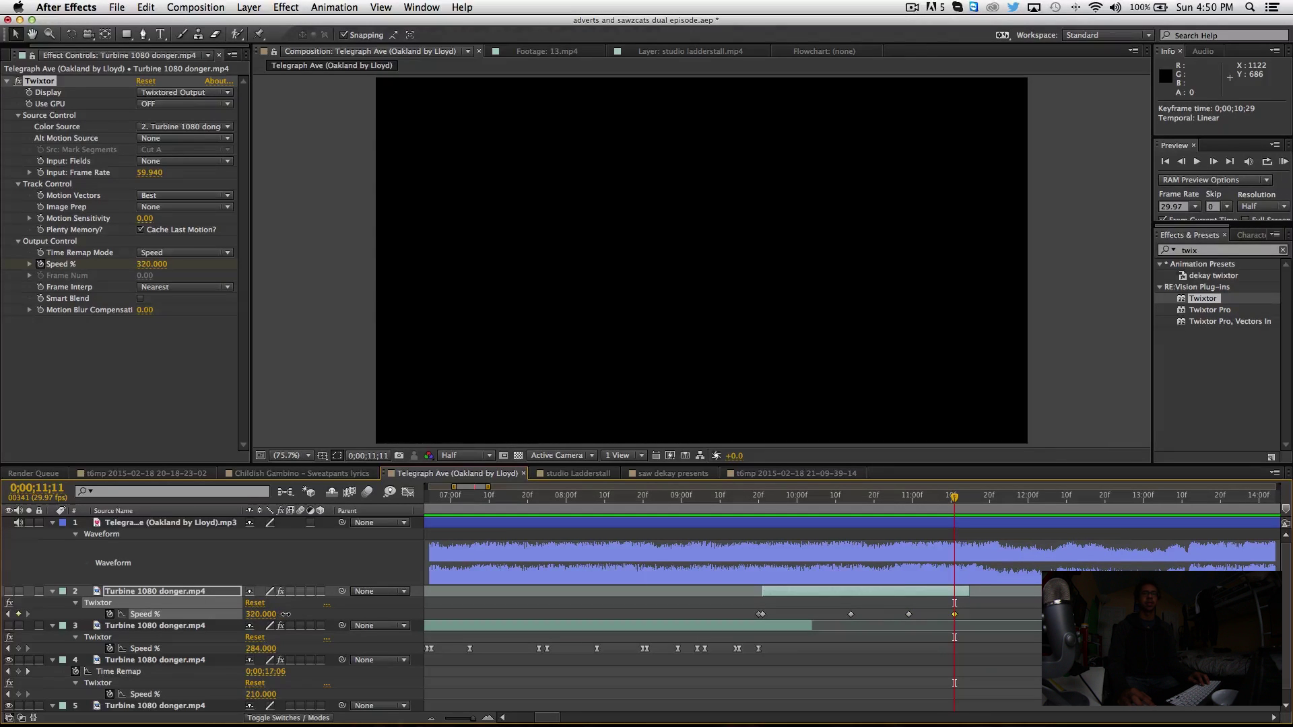
Step: Make layers 2 and 3 visible again and RAM preview the edit from 0;00;05;09
drag(779, 508, 397, 532)
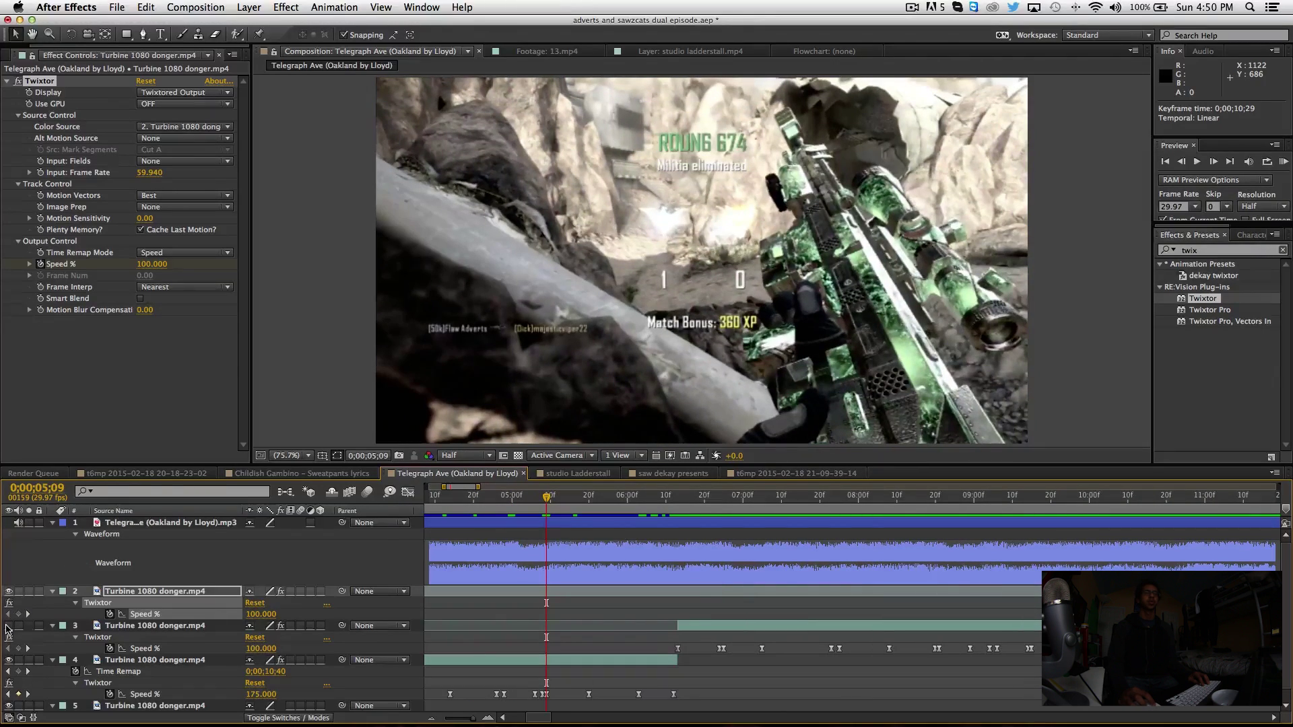
click(1284, 162)
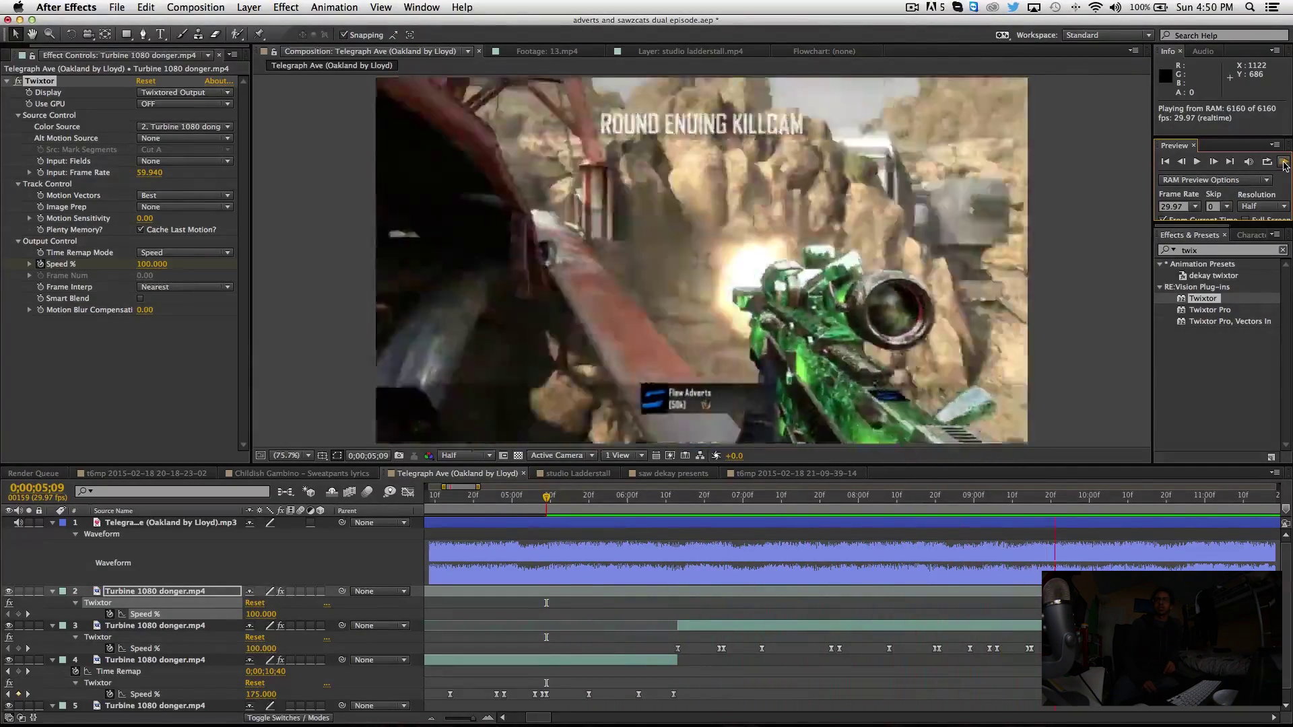
click(1284, 165)
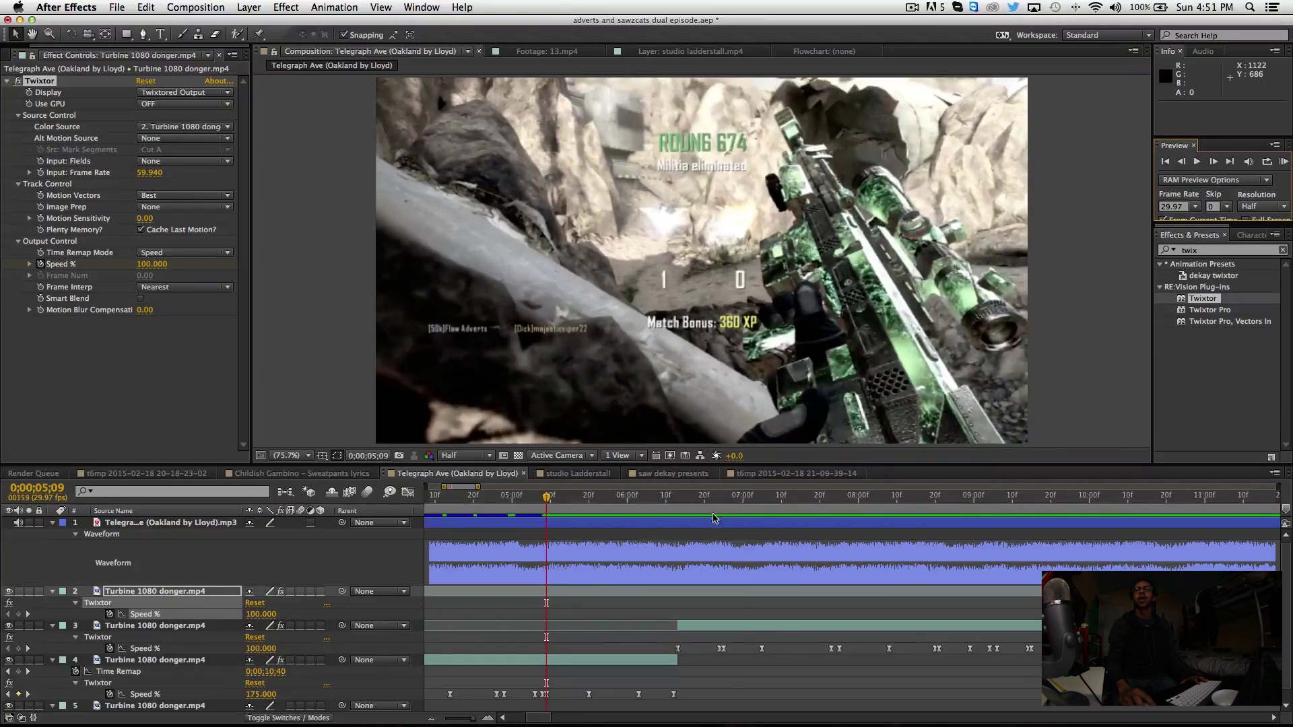
Step: Stop the preview and set layer 3's Twixtor Speed keyframe at 0;00;08;21 to 250%
key(space)
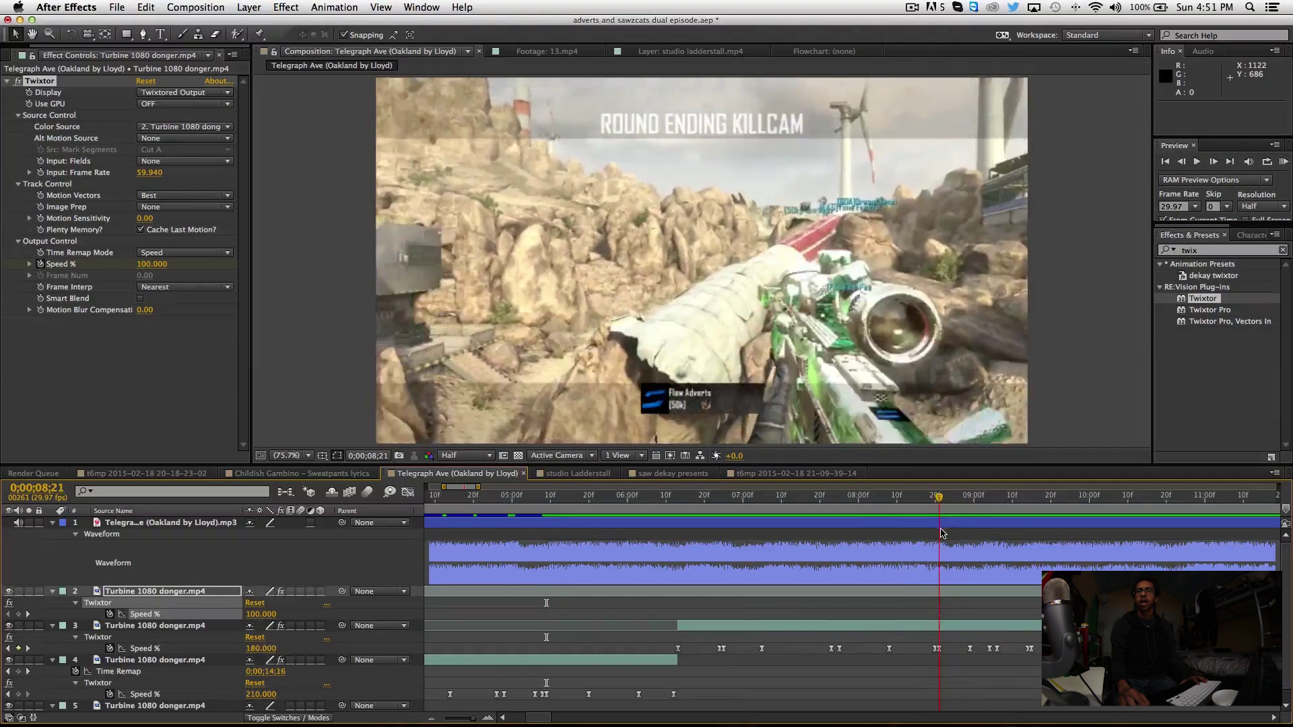
click(299, 640)
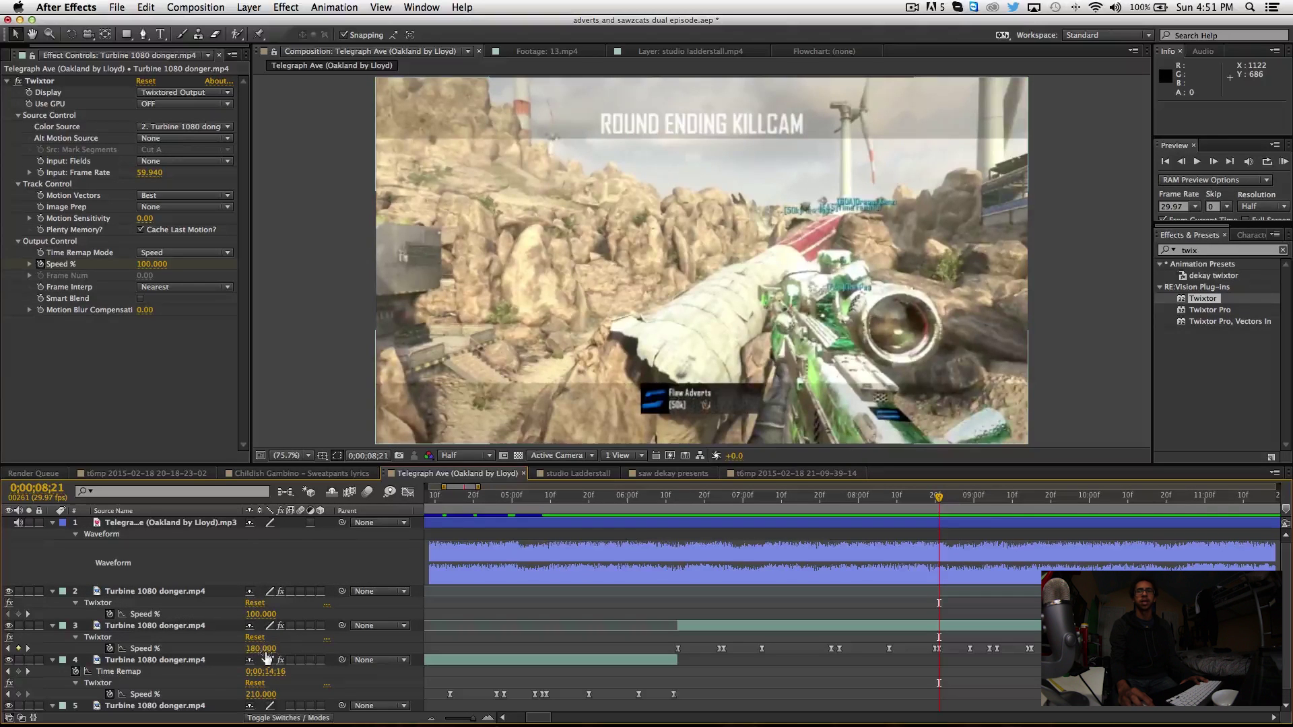
drag(268, 651, 273, 652)
Step: Move layer 2's first 50% Speed keyframe earlier to 0;00;10;05
scroll(849, 633, right, 2)
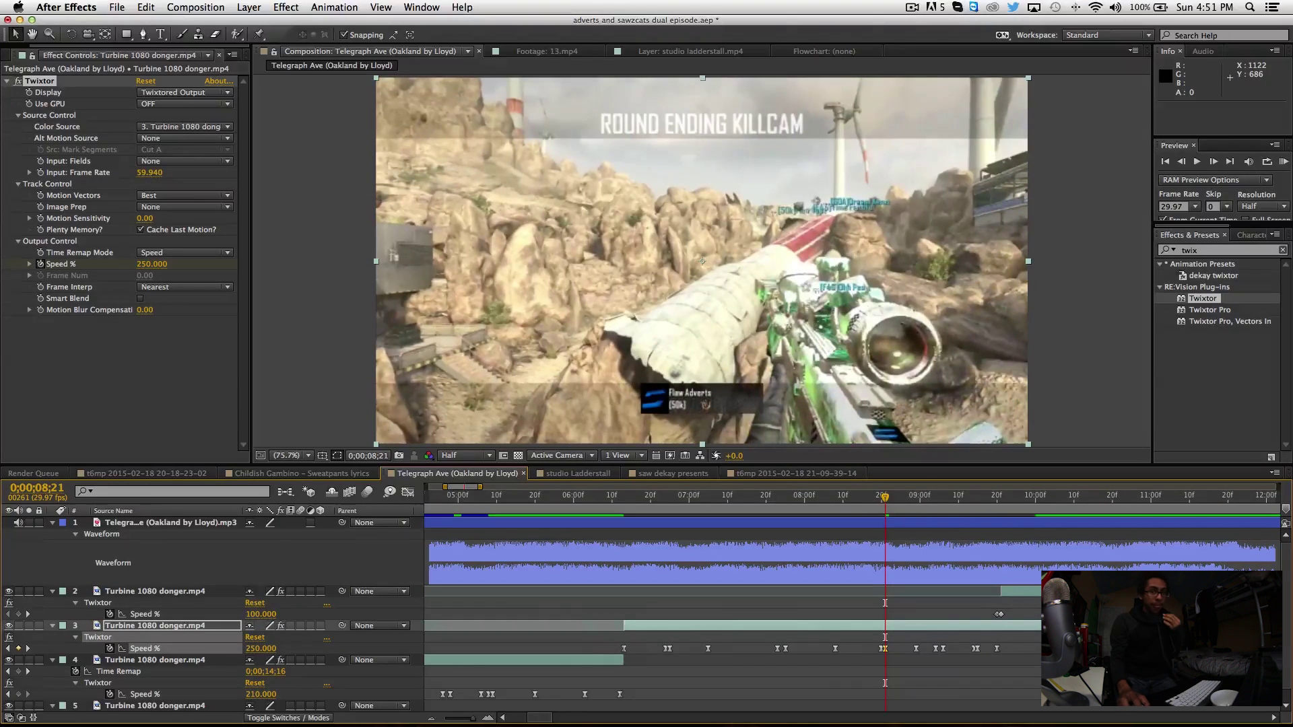
scroll(852, 592, right, 2)
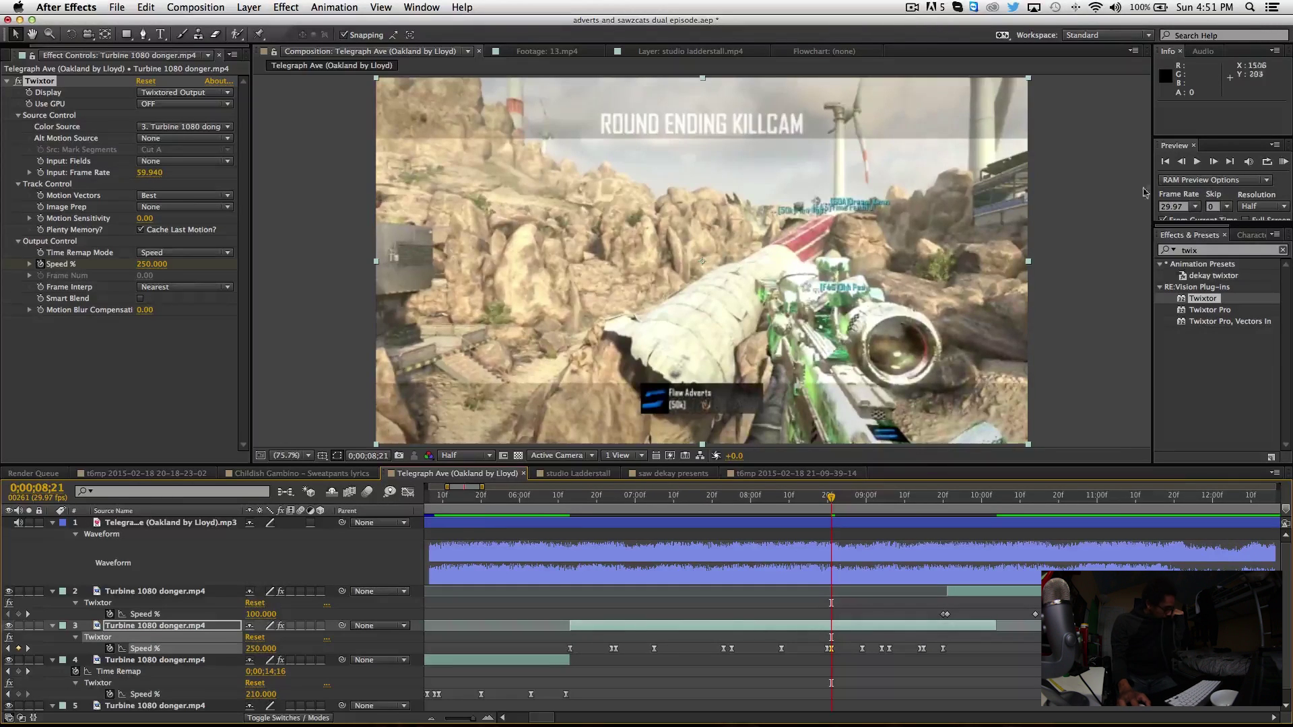
drag(830, 509, 943, 510)
drag(1011, 625, 1019, 625)
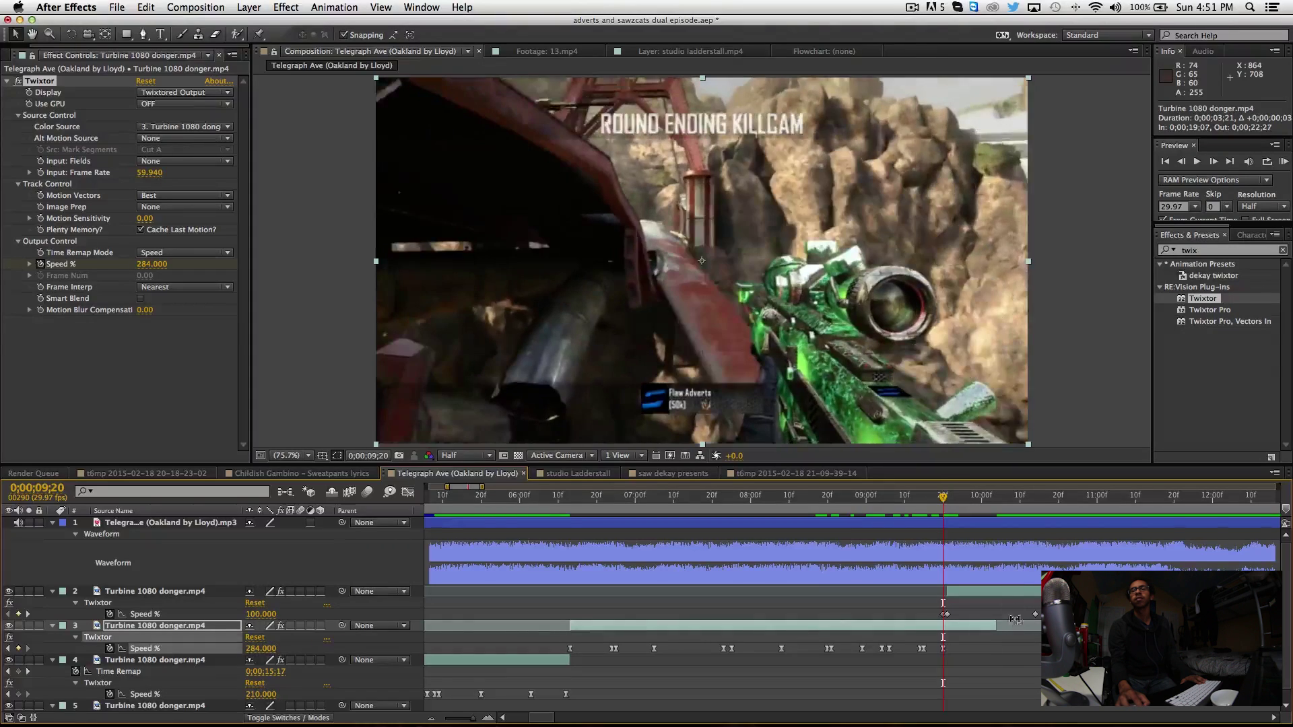
drag(902, 503, 1031, 512)
drag(1035, 614, 998, 616)
Step: Paste a copy of layer 2's 50% Speed keyframe at 0;00;10;13 and add a faster Speed keyframe at 0;00;10;15
drag(920, 503, 1034, 517)
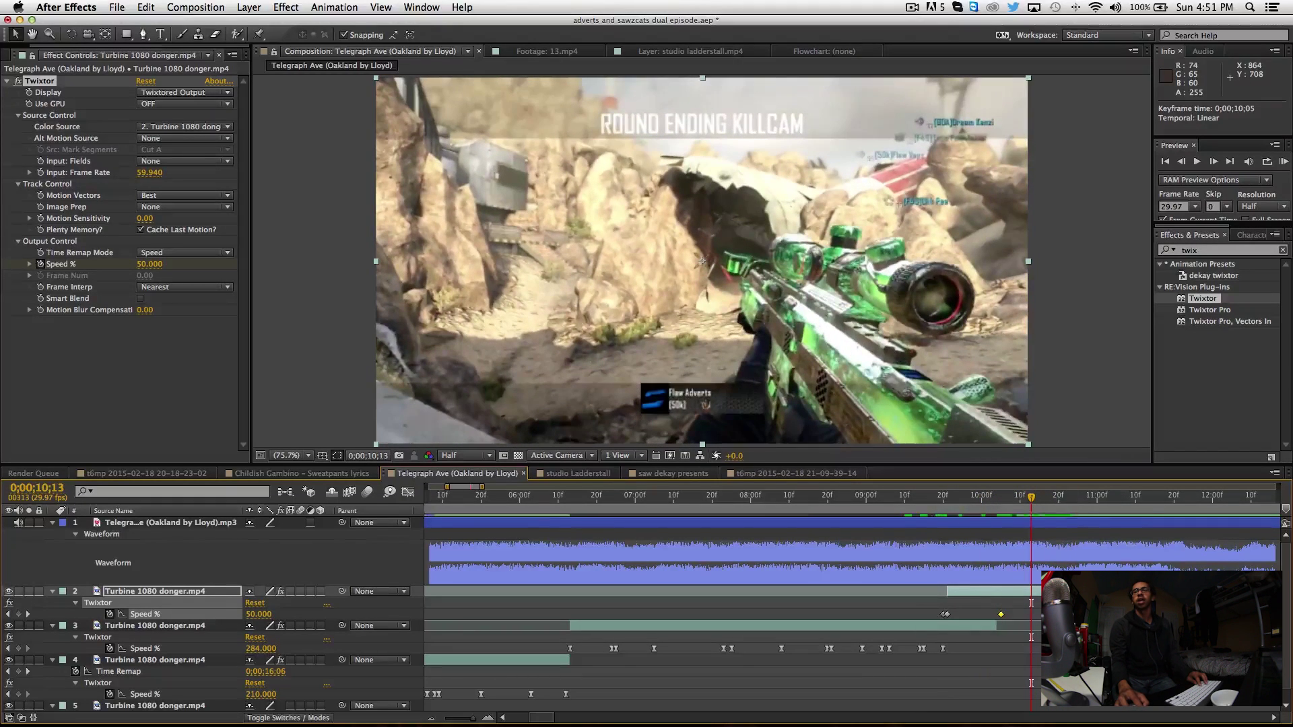
key(super+v)
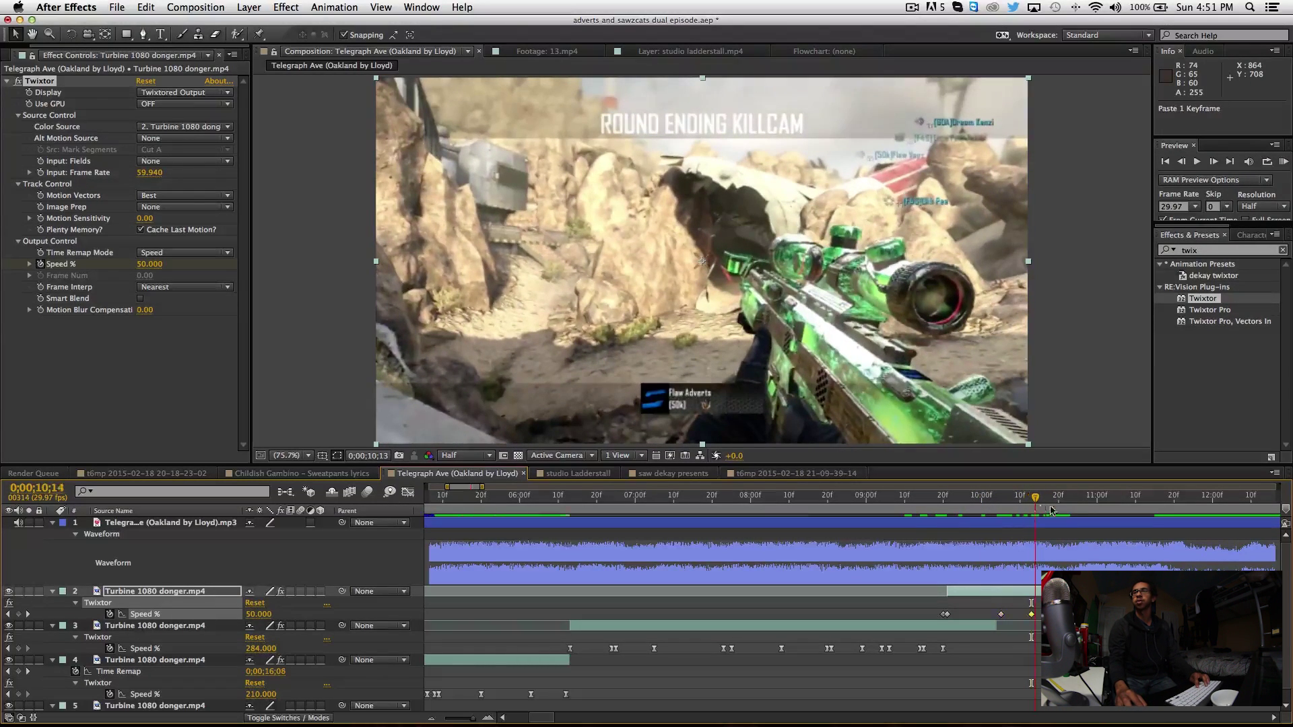
drag(1031, 506, 1077, 514)
click(1042, 512)
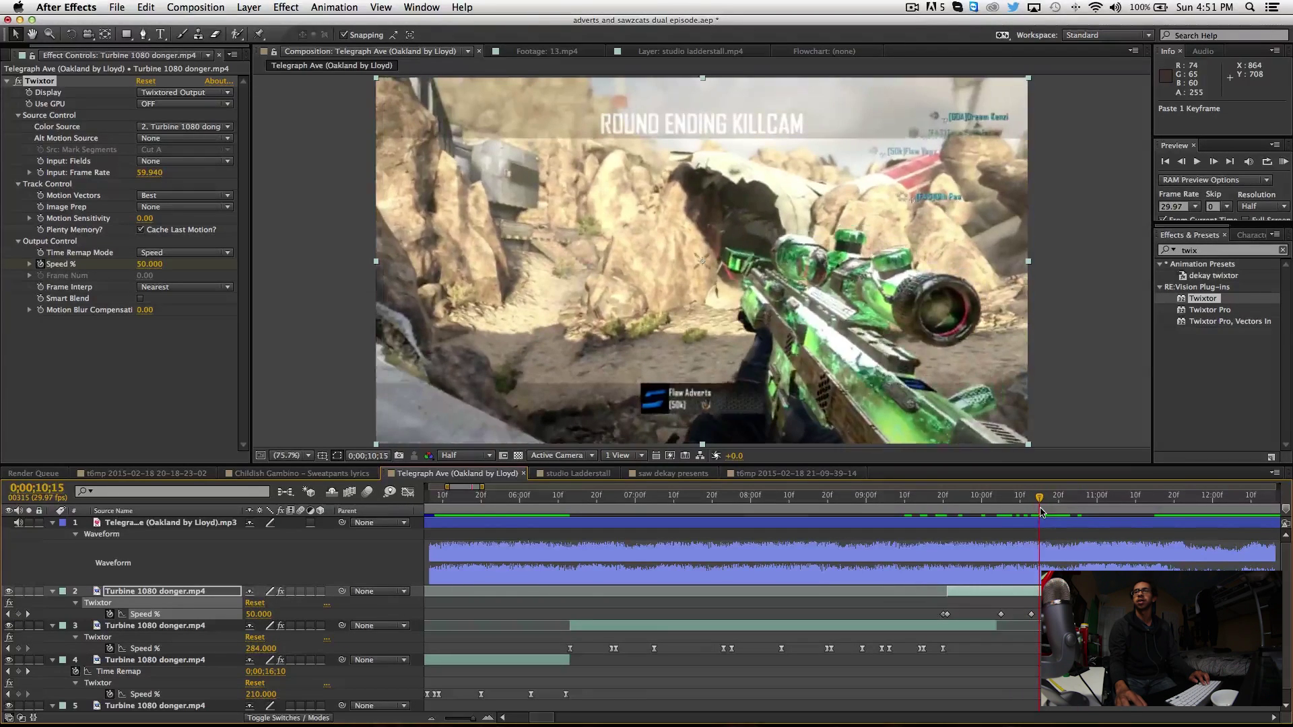
drag(270, 615, 278, 619)
Step: Move layer 2's last 50% Speed keyframe to 0;00;11;03 and set the Speed keyframe at 0;00;11;11 to 430%
drag(1040, 509, 1179, 517)
scroll(1120, 549, right, 10)
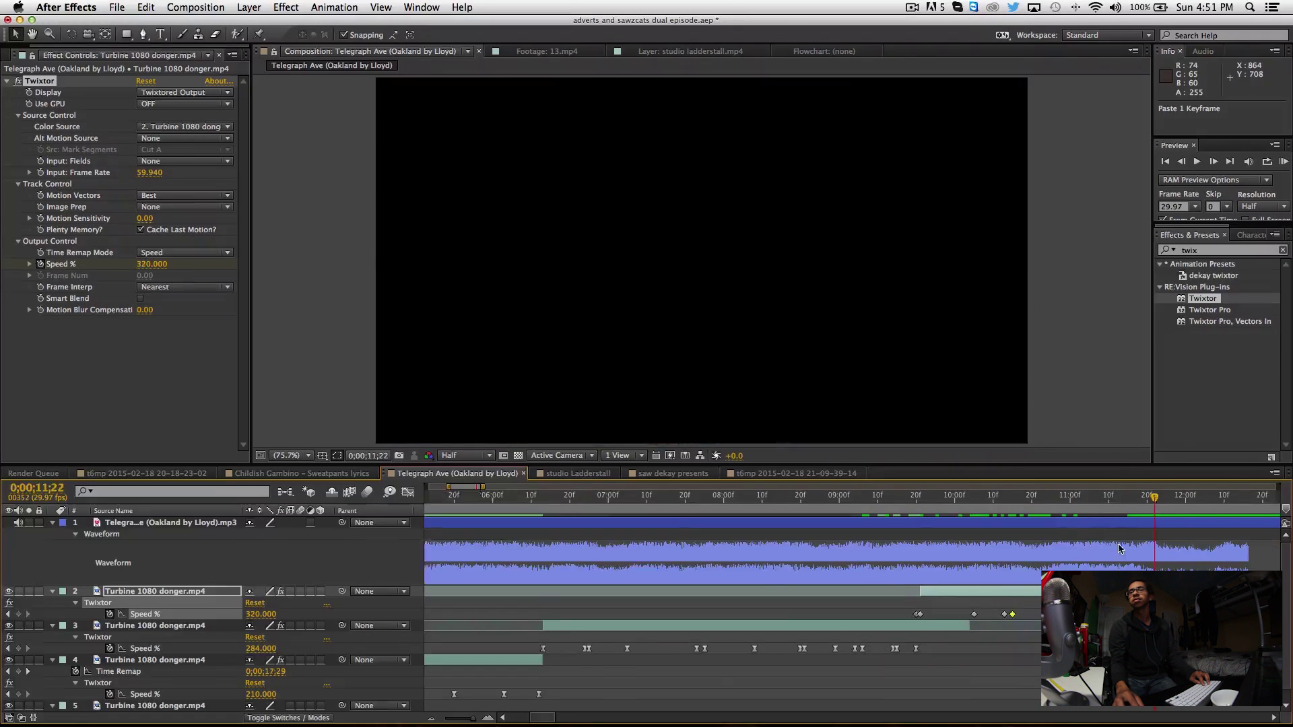
click(860, 619)
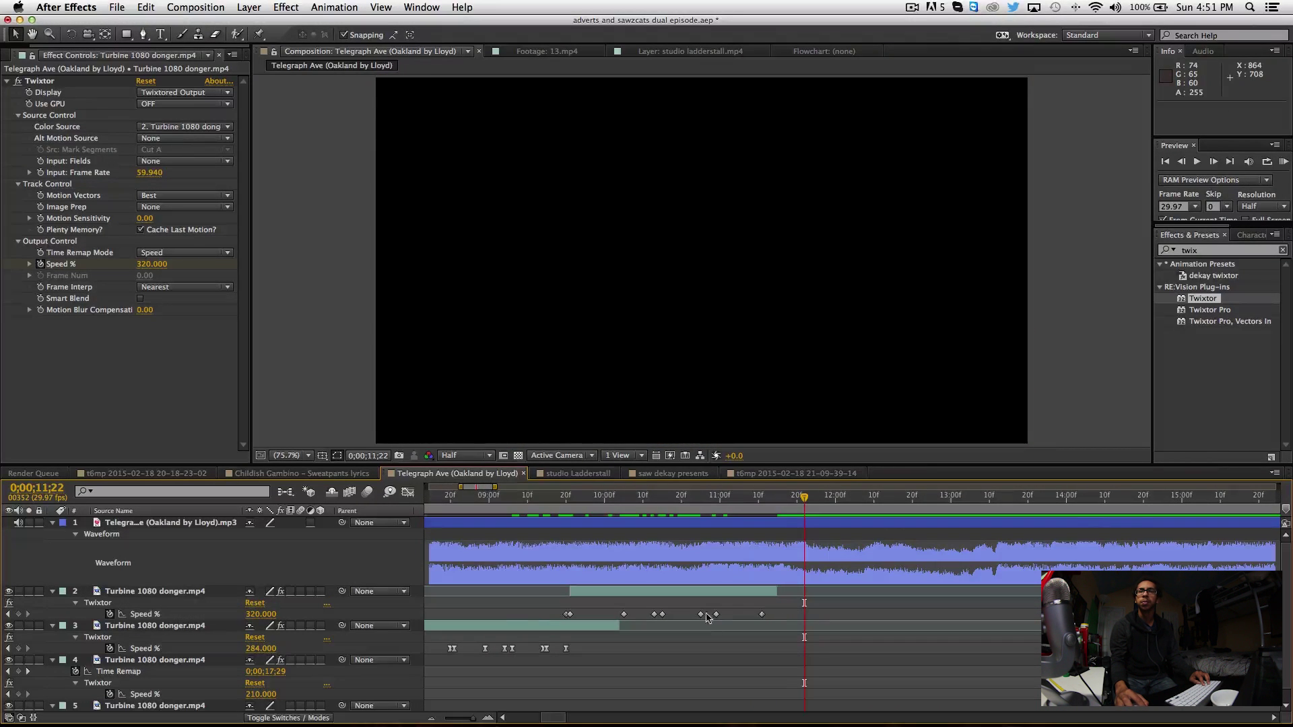
drag(718, 618, 732, 619)
click(766, 505)
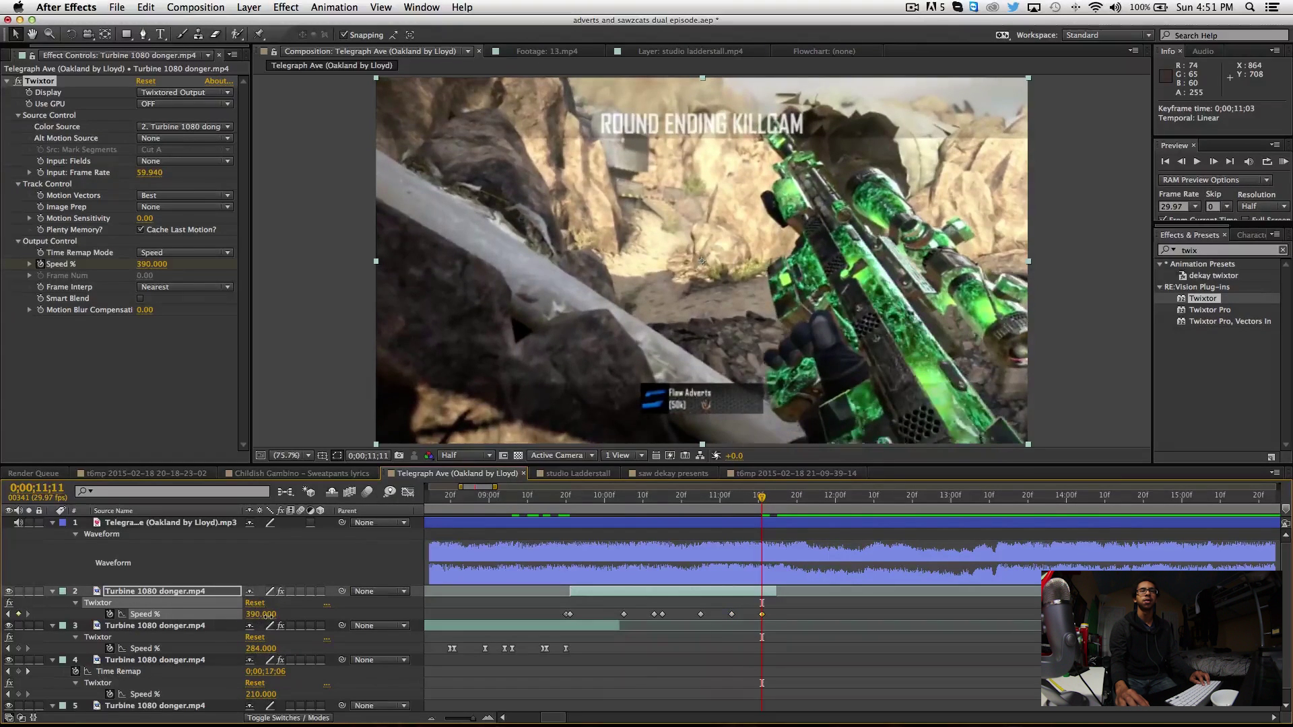
Step: RAM preview the edit from 0;00;03;15 to check the speed changes against the music
drag(732, 506, 823, 508)
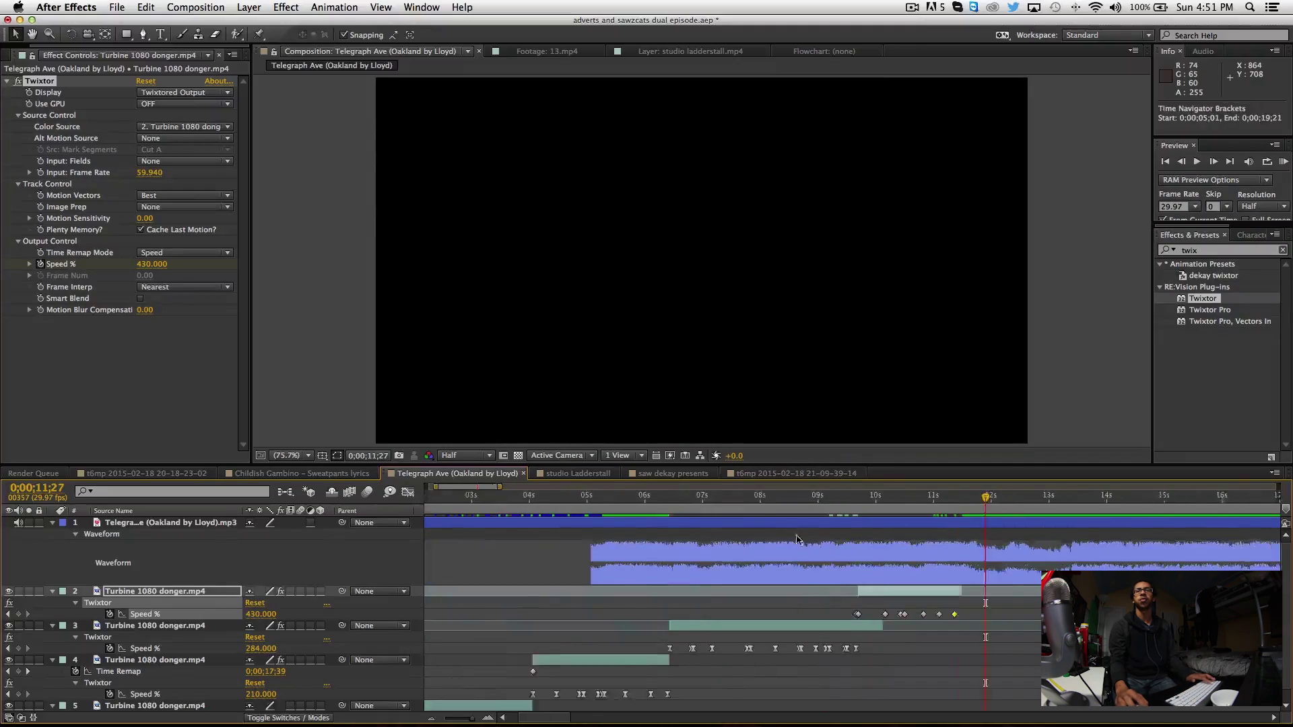
click(1284, 161)
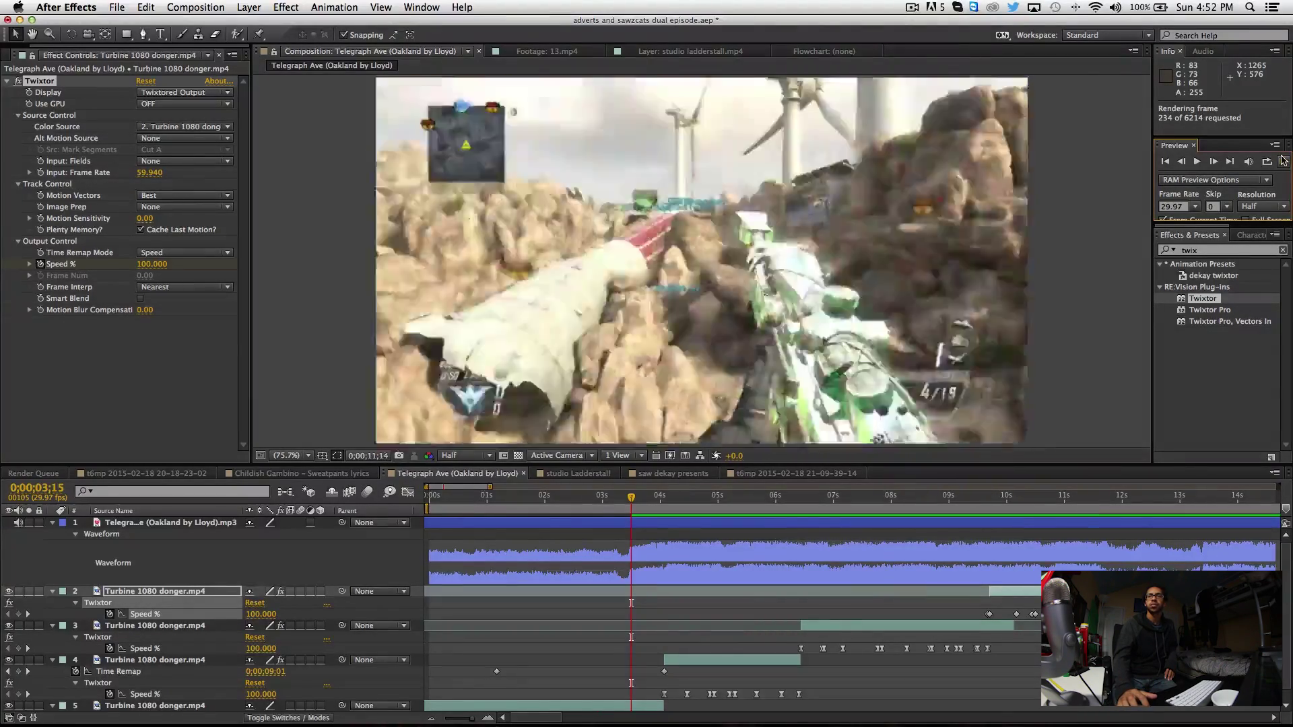
click(1283, 160)
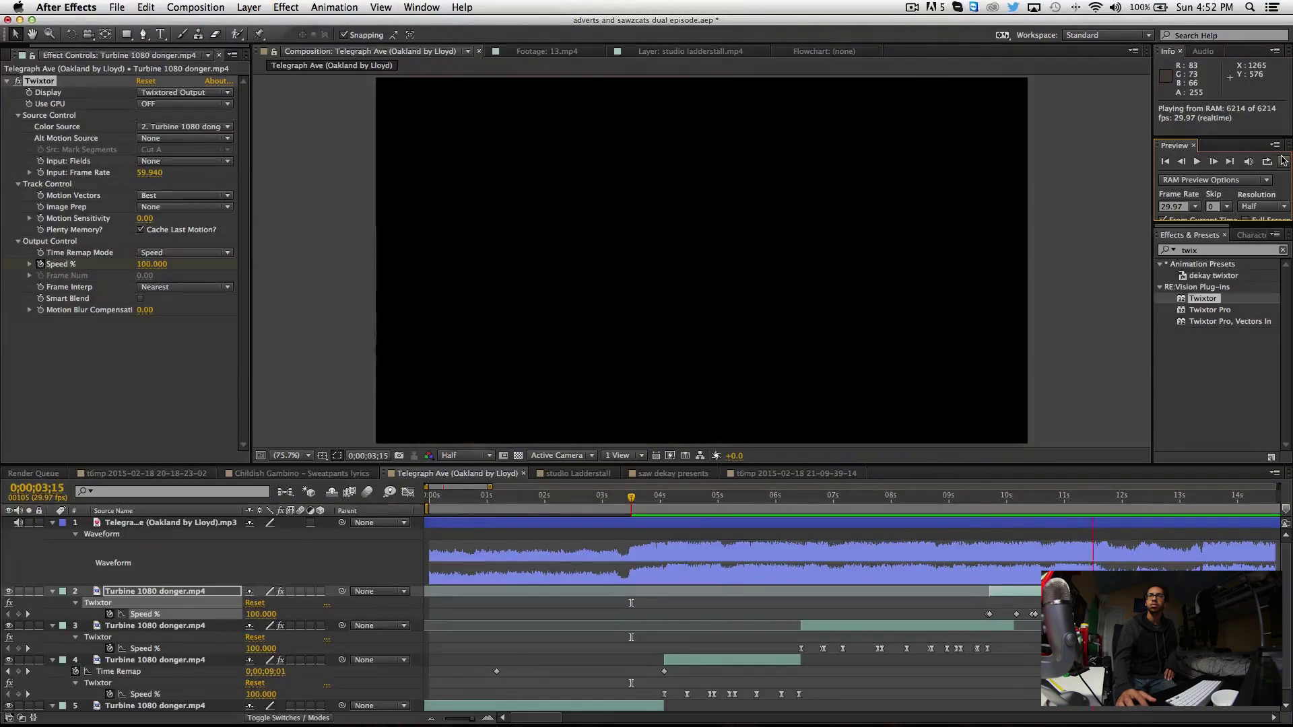
key(minus)
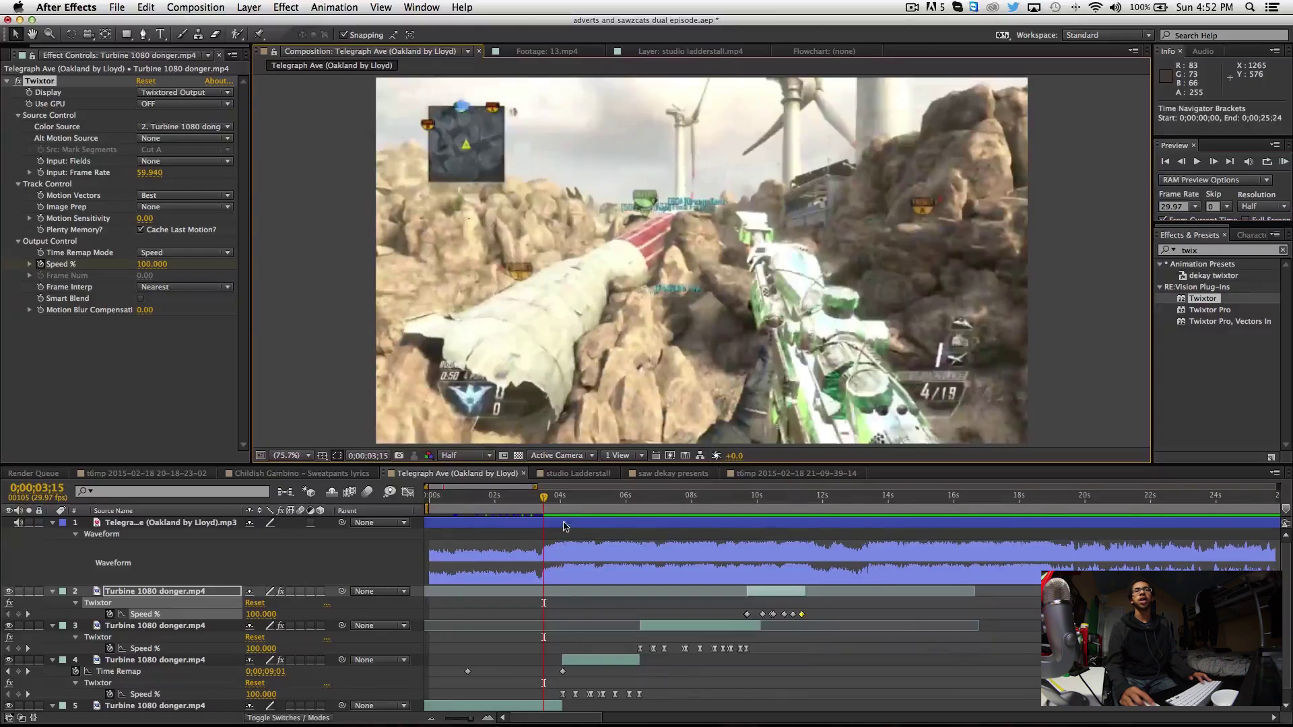
Step: Apply Easy Ease to all of layer 2's Twixtor Speed keyframes
click(627, 501)
drag(632, 512, 787, 538)
key(equal)
key(equal)
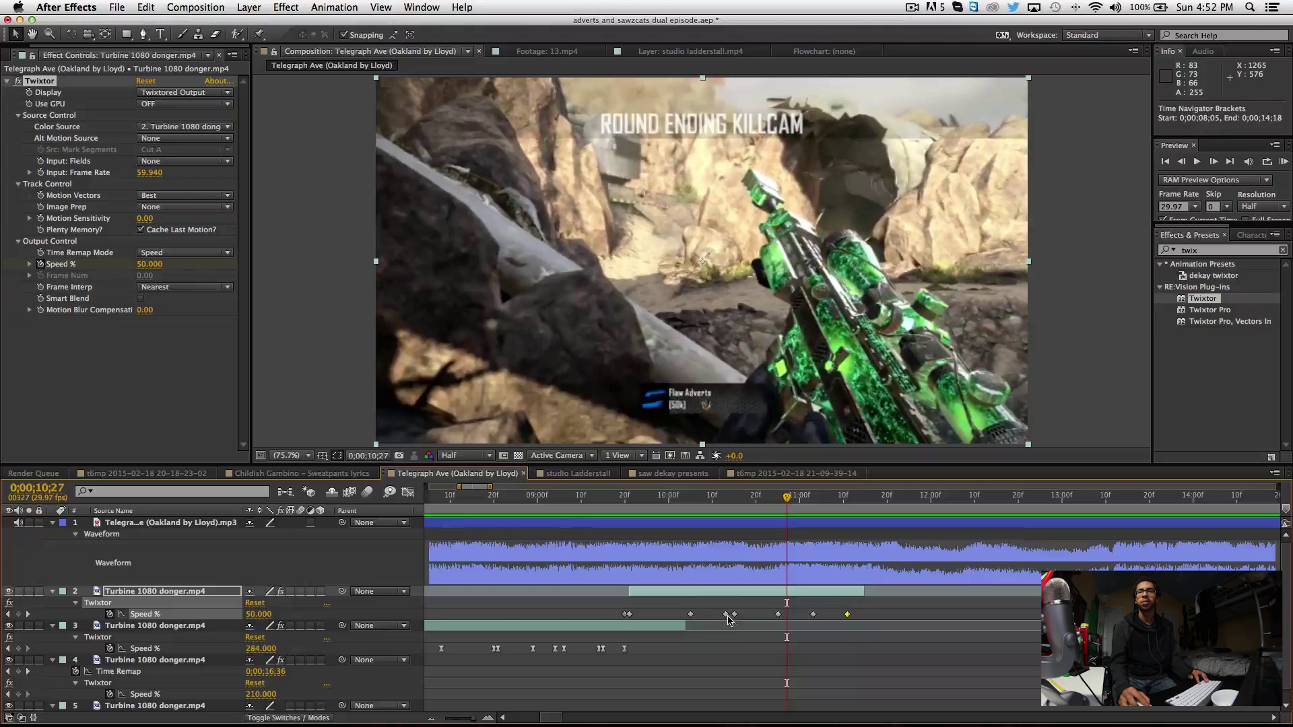
drag(884, 610, 616, 619)
key(F9)
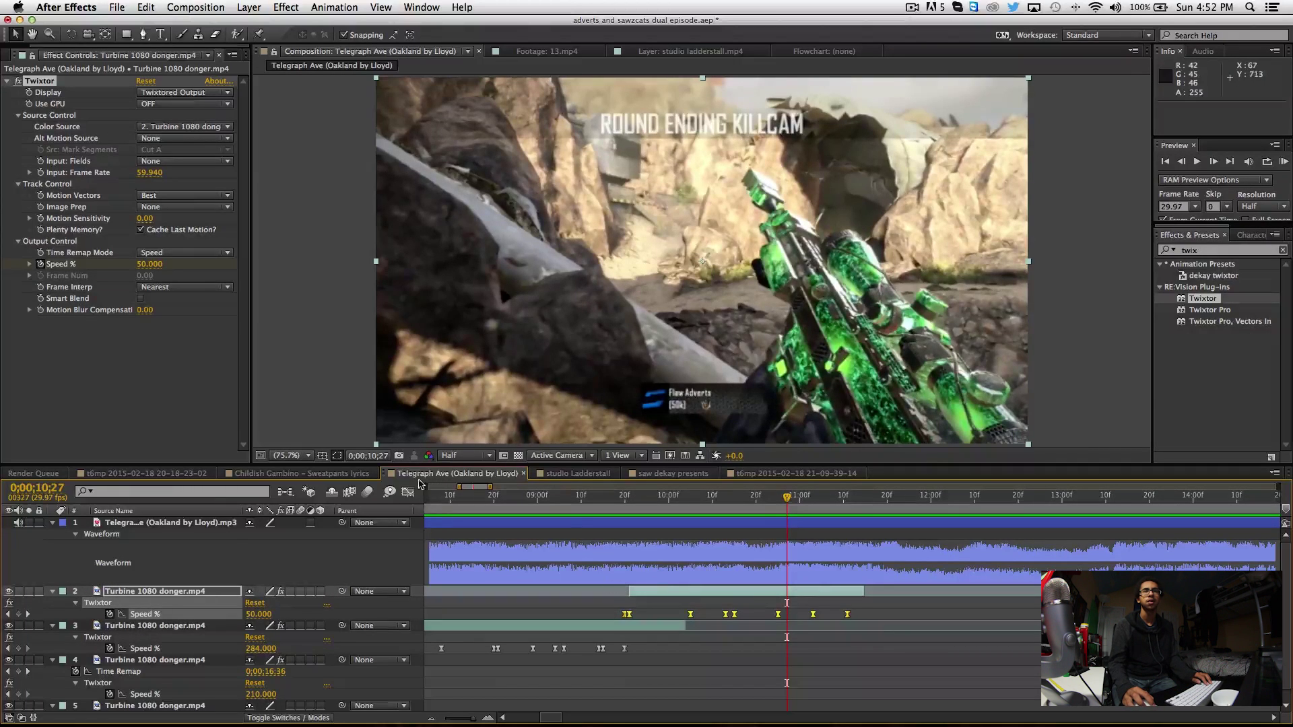
Step: In the Graph Editor, adjust the easing handles between layer 2's Speed keyframes at 0;00;10;13 and 0;00;10;15 for a steeper rise
click(408, 492)
click(734, 611)
key(equal)
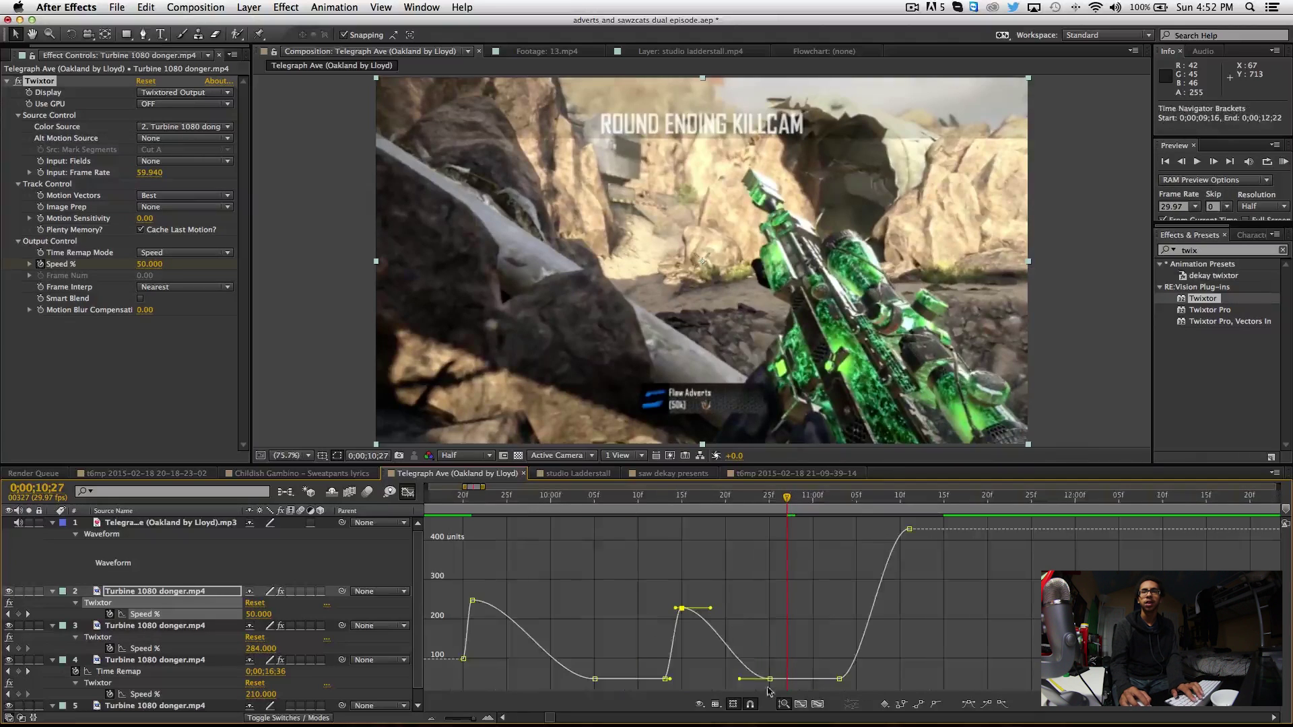
click(668, 680)
click(683, 609)
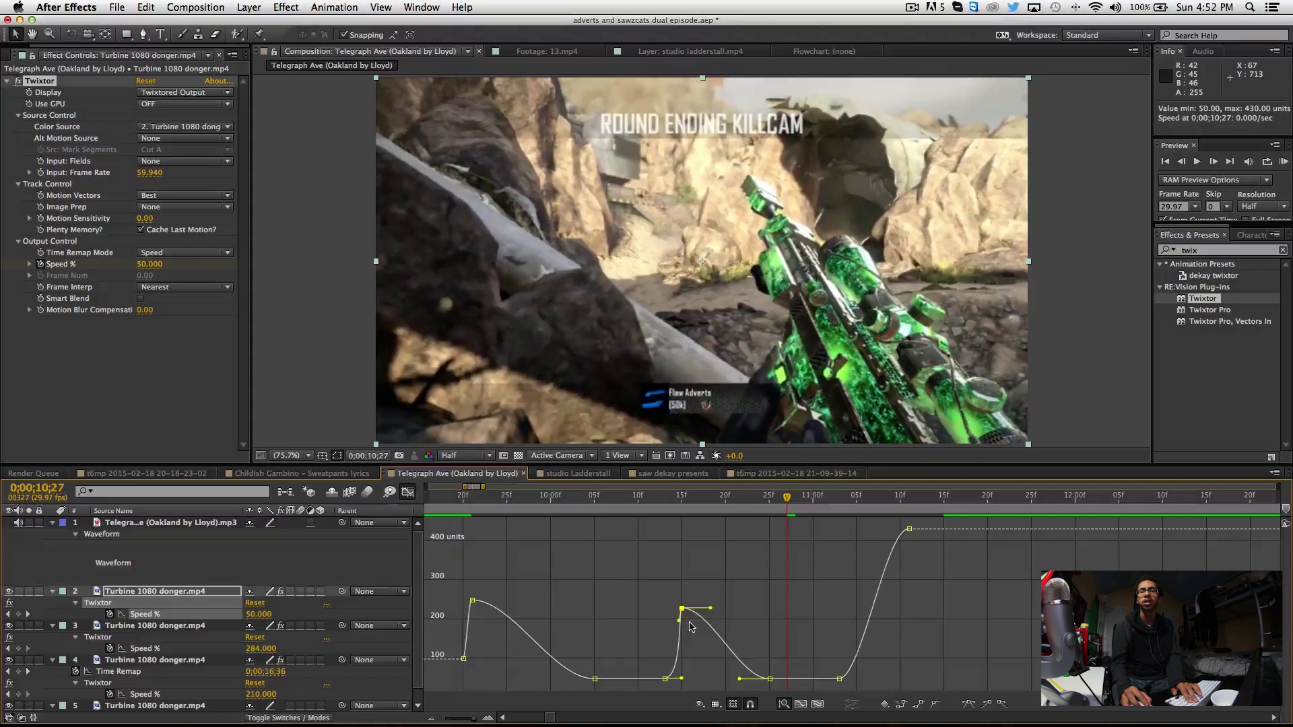
Step: Set layer 2's Speed keyframes to 410% at 0;00;10;15 and 510% at 0;00;11;11, and leave the Graph Editor
drag(651, 501, 682, 507)
drag(274, 614, 647, 503)
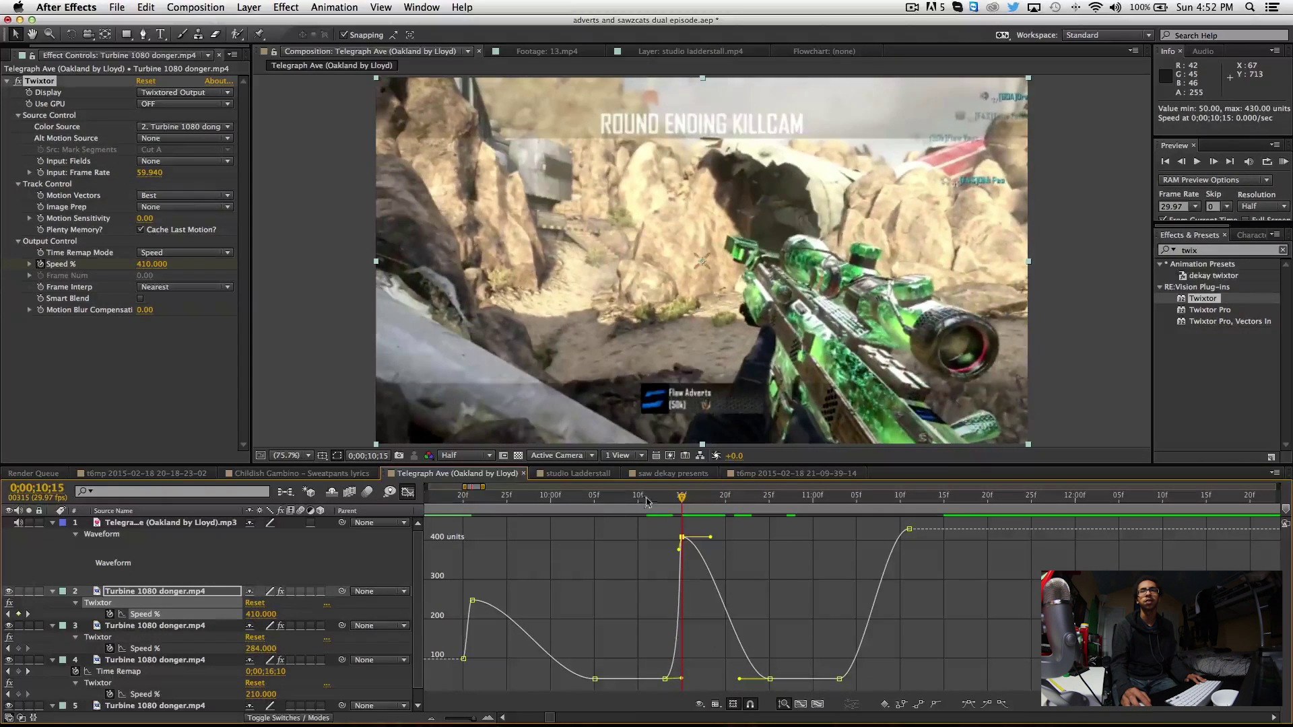
drag(724, 507, 911, 528)
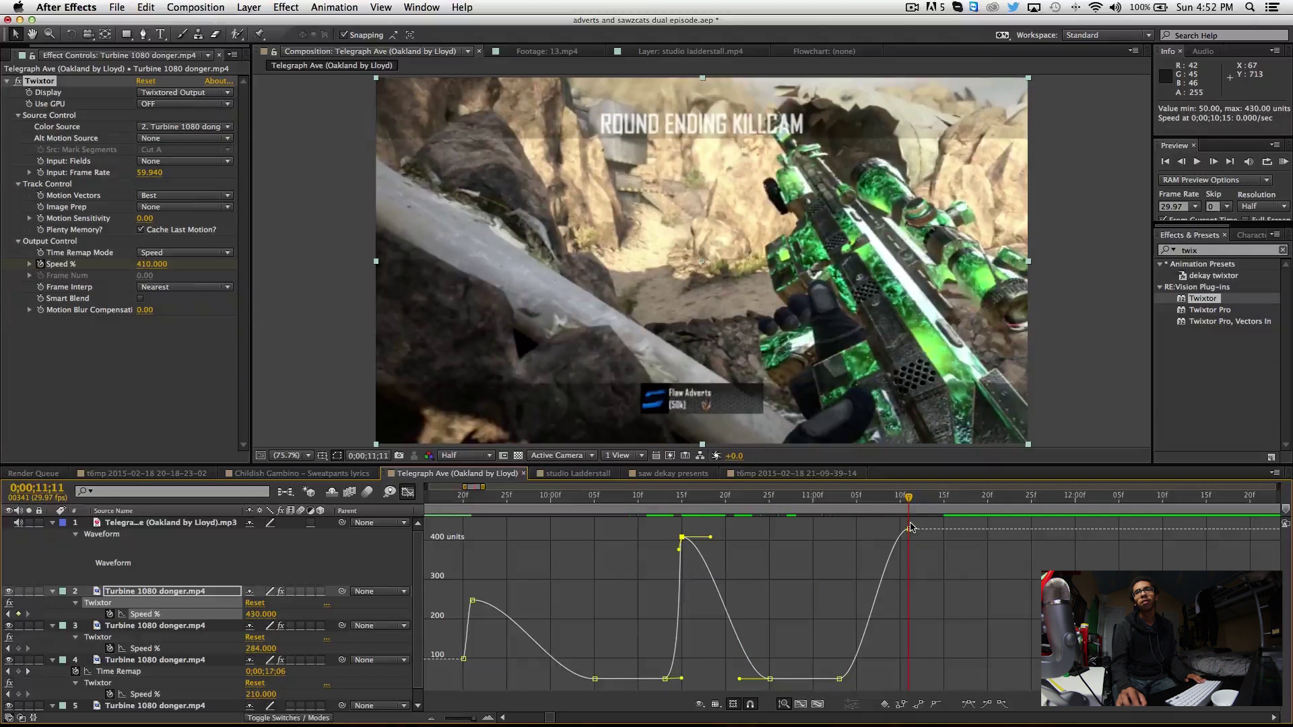
drag(282, 617, 269, 621)
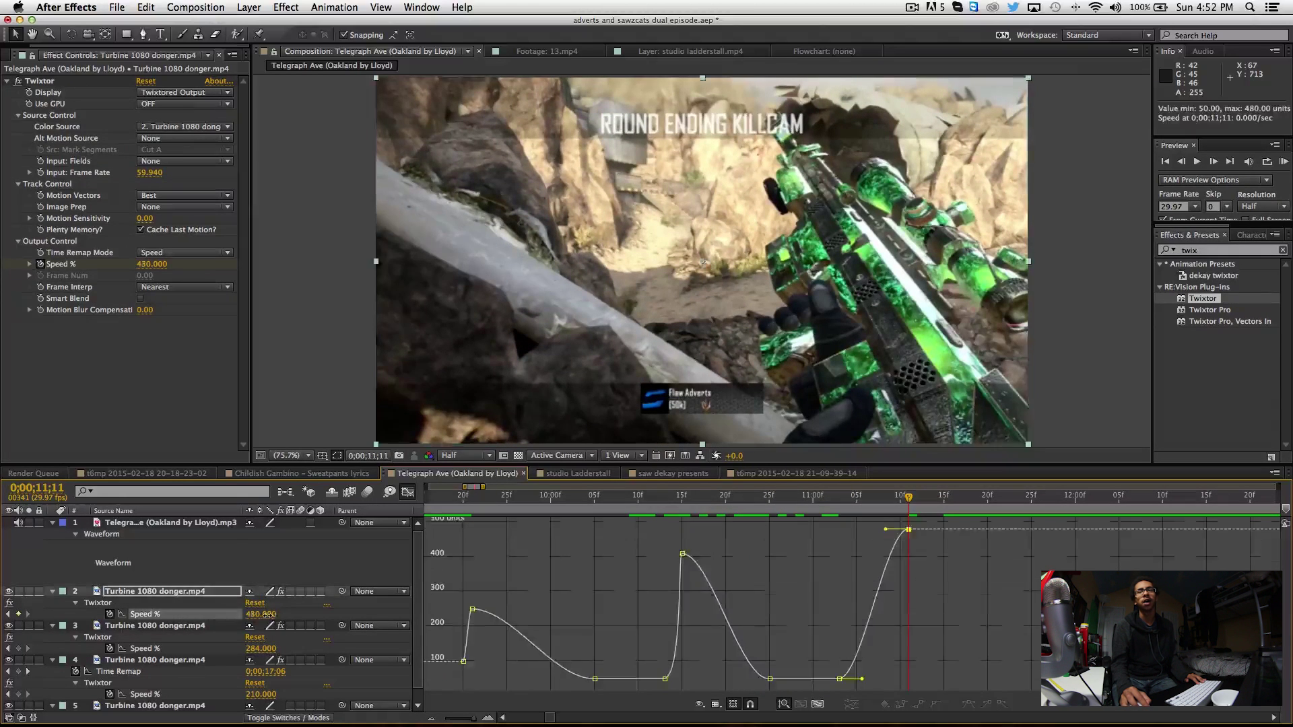
click(406, 495)
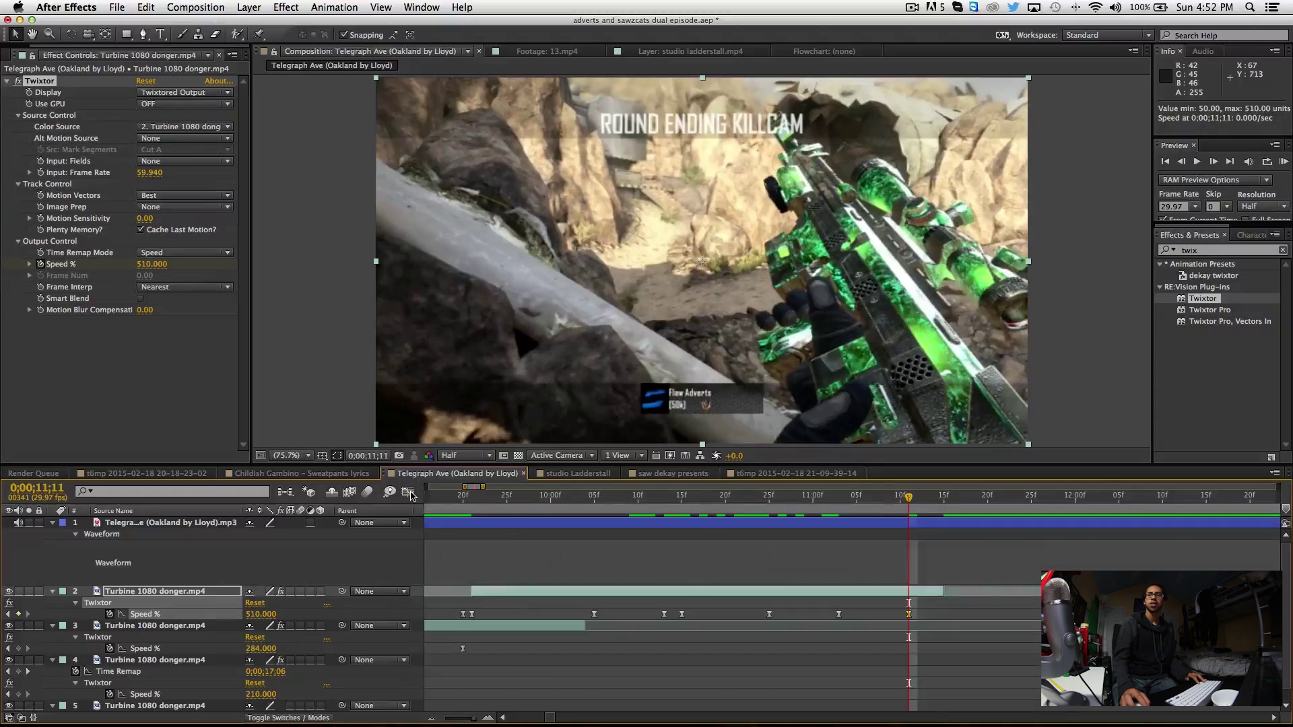
Step: RAM preview the whole edit from 0;00;00;00 to check the sync with the music
key(minus)
key(minus)
key(minus)
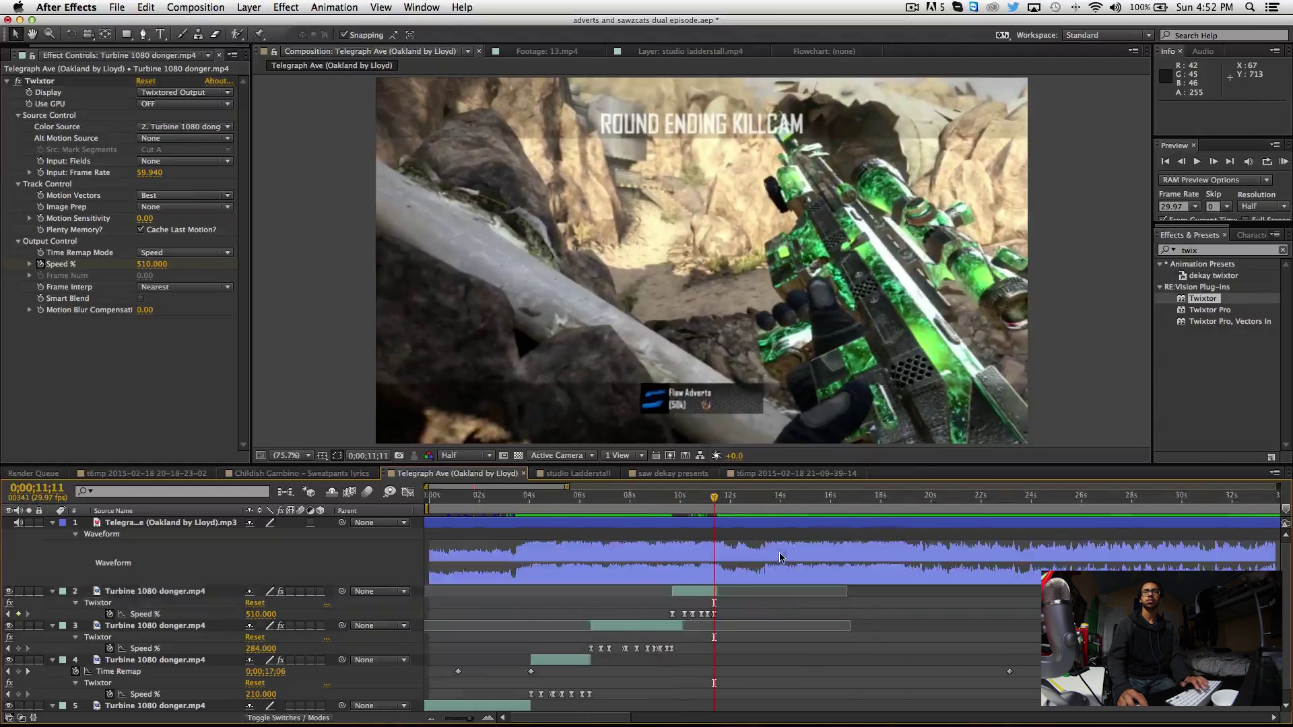
key(Home)
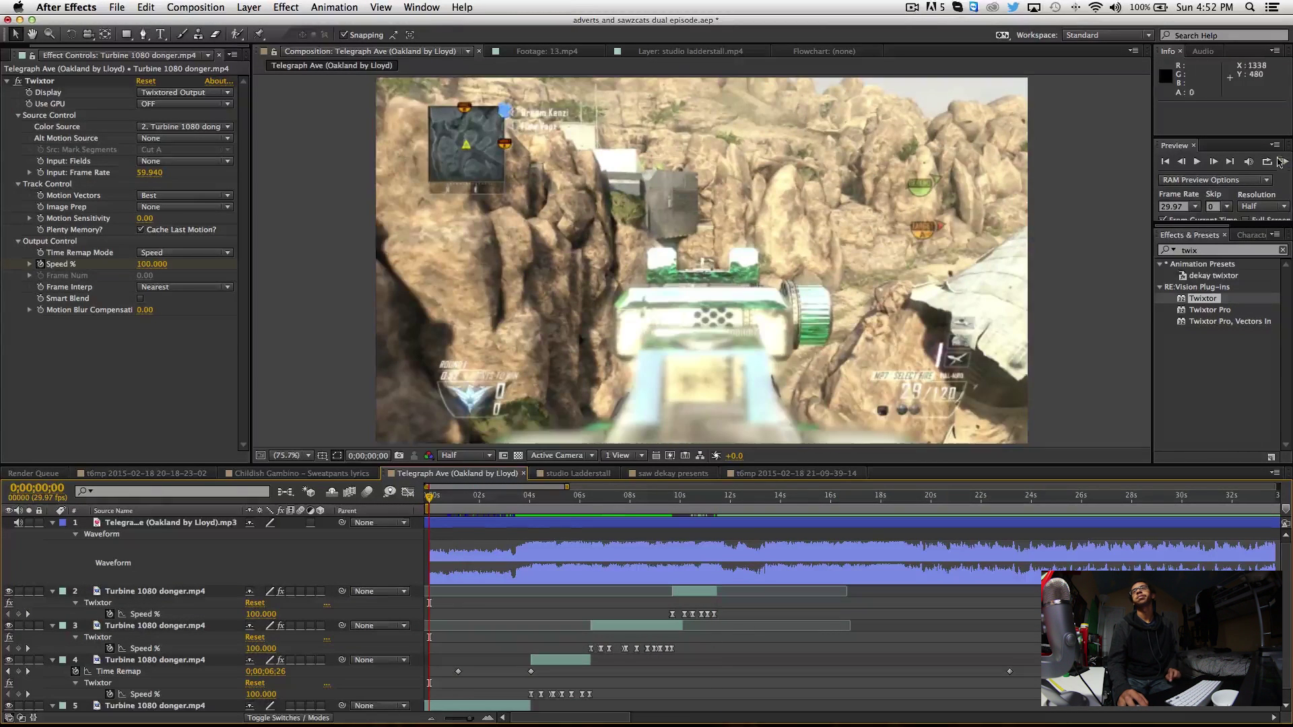
click(1283, 164)
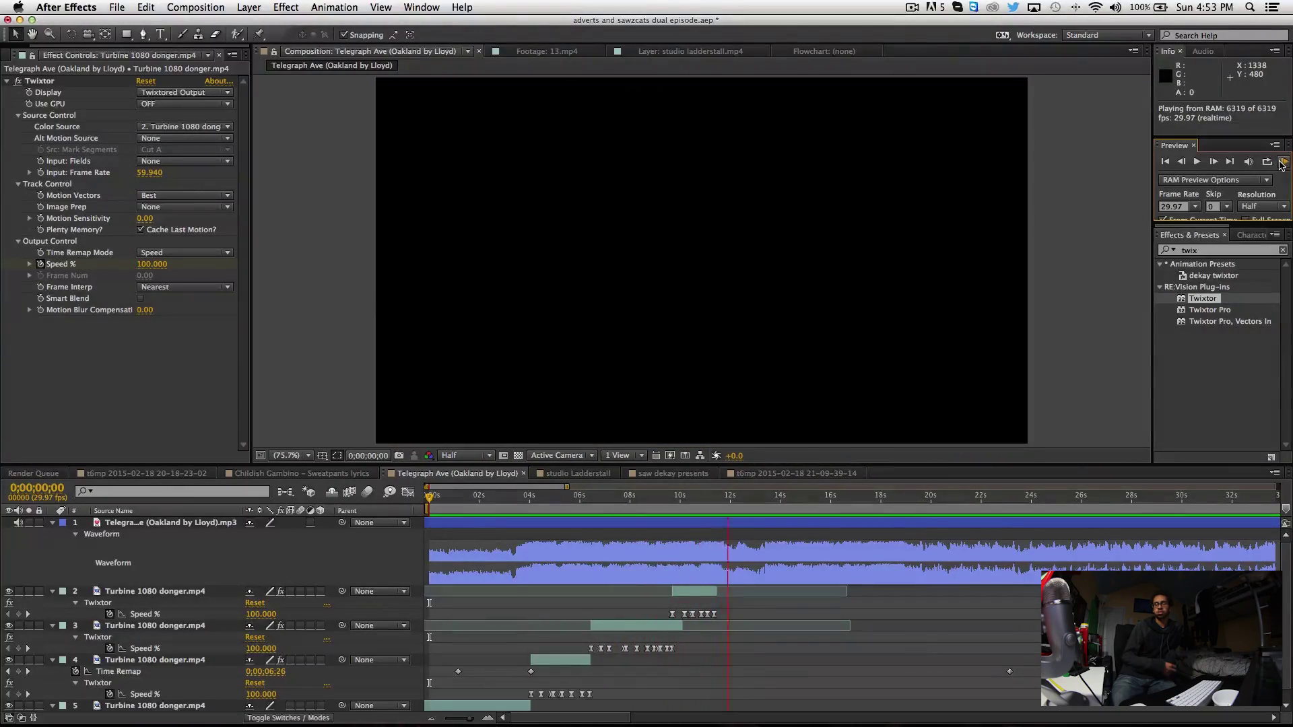
key(space)
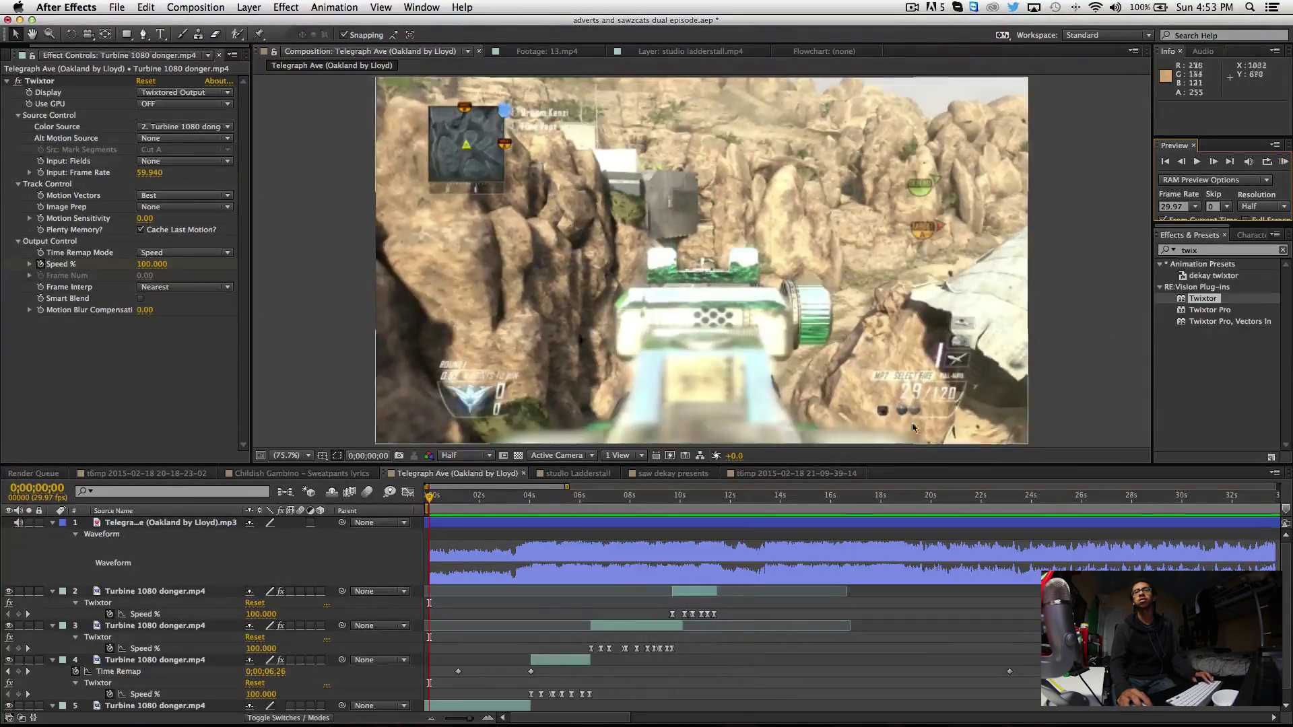
Step: Set layer 2's Speed keyframe at 0;00;10;15 to 385%
click(691, 497)
click(249, 615)
text(385)
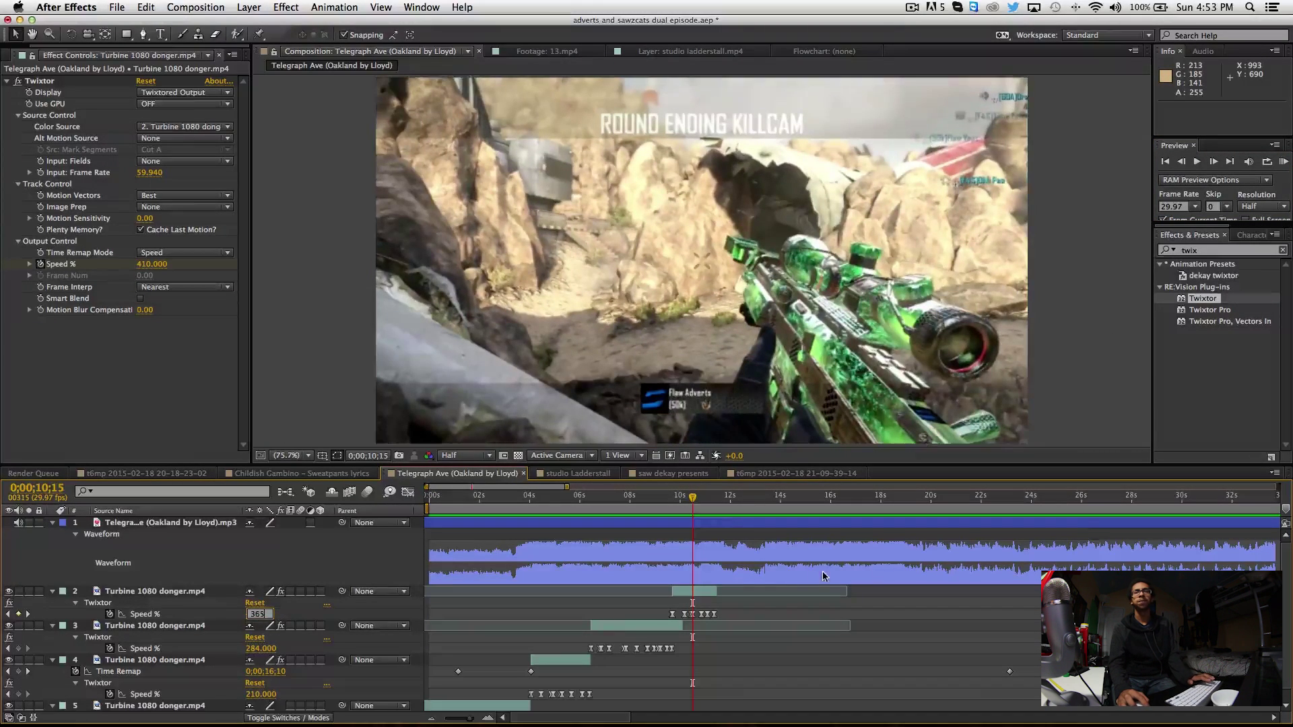
click(813, 577)
drag(688, 498, 475, 537)
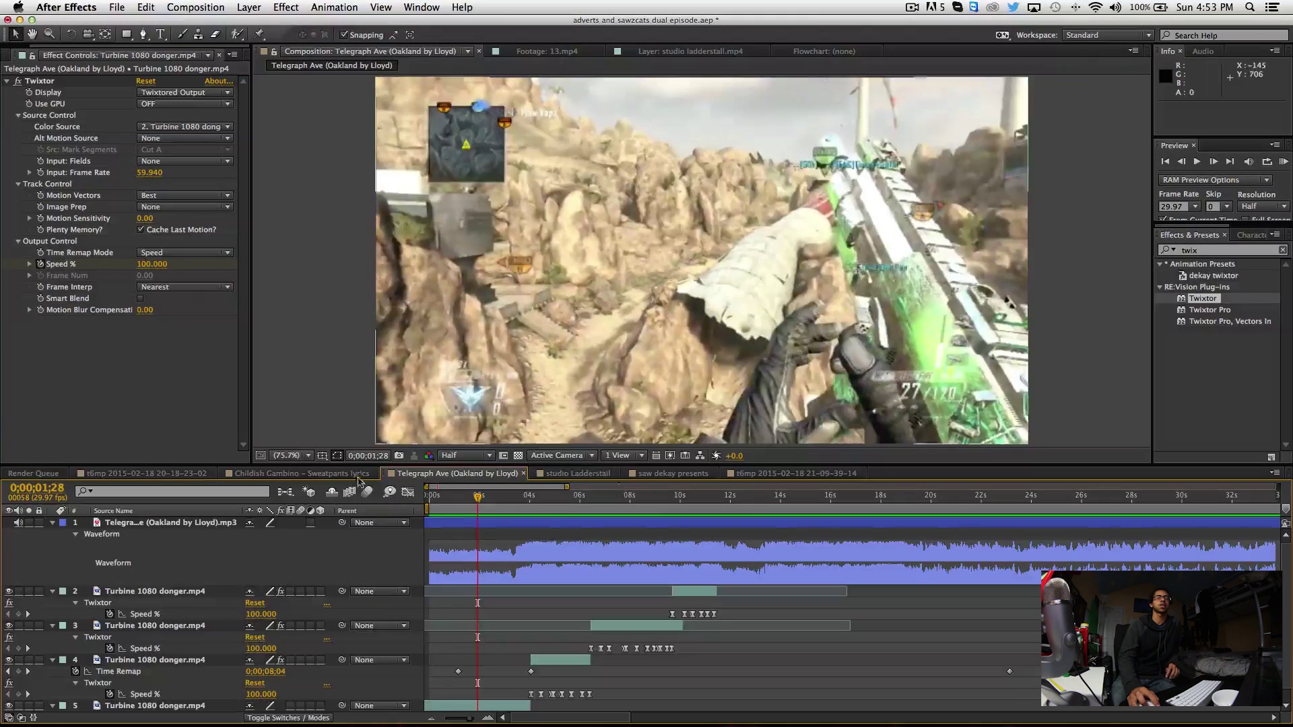
Step: Open the Childish Gambino – Sweatpants lyrics composition and view the intro title at 0;00;13;21 in Full resolution
click(302, 473)
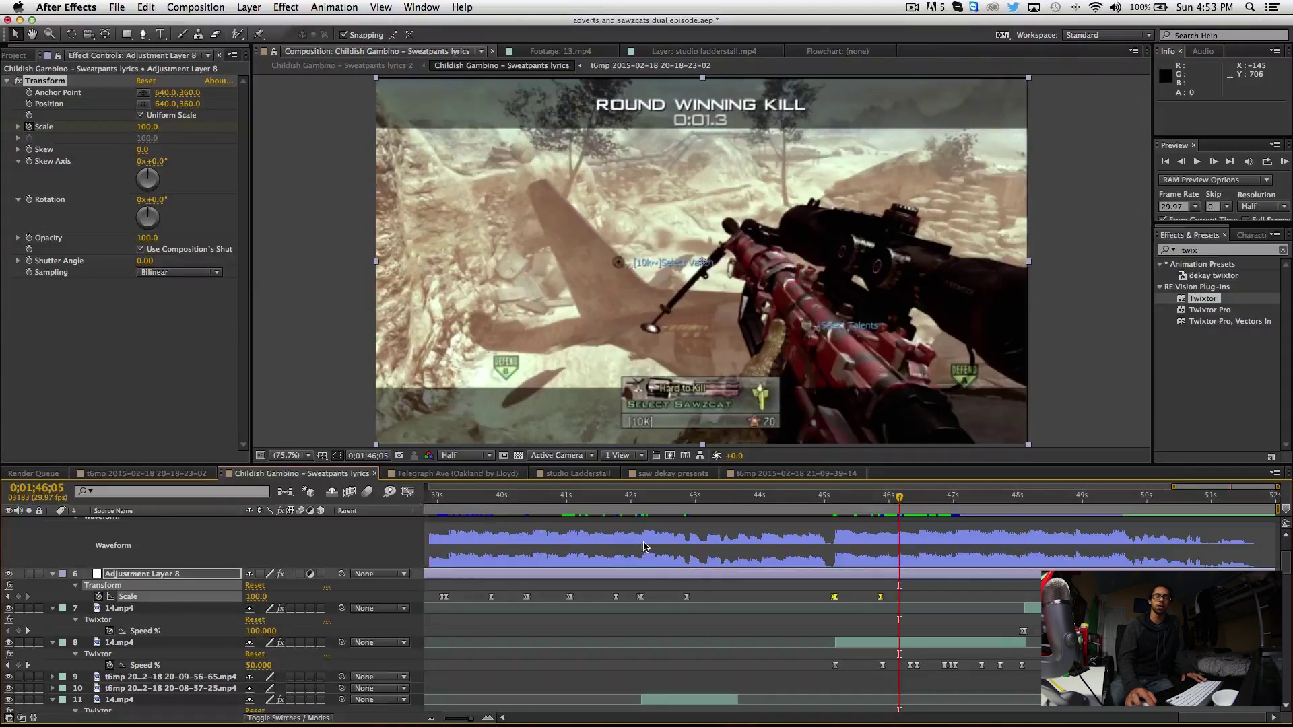
click(645, 547)
key(minus)
key(minus)
key(minus)
key(minus)
key(minus)
key(minus)
drag(679, 509, 533, 556)
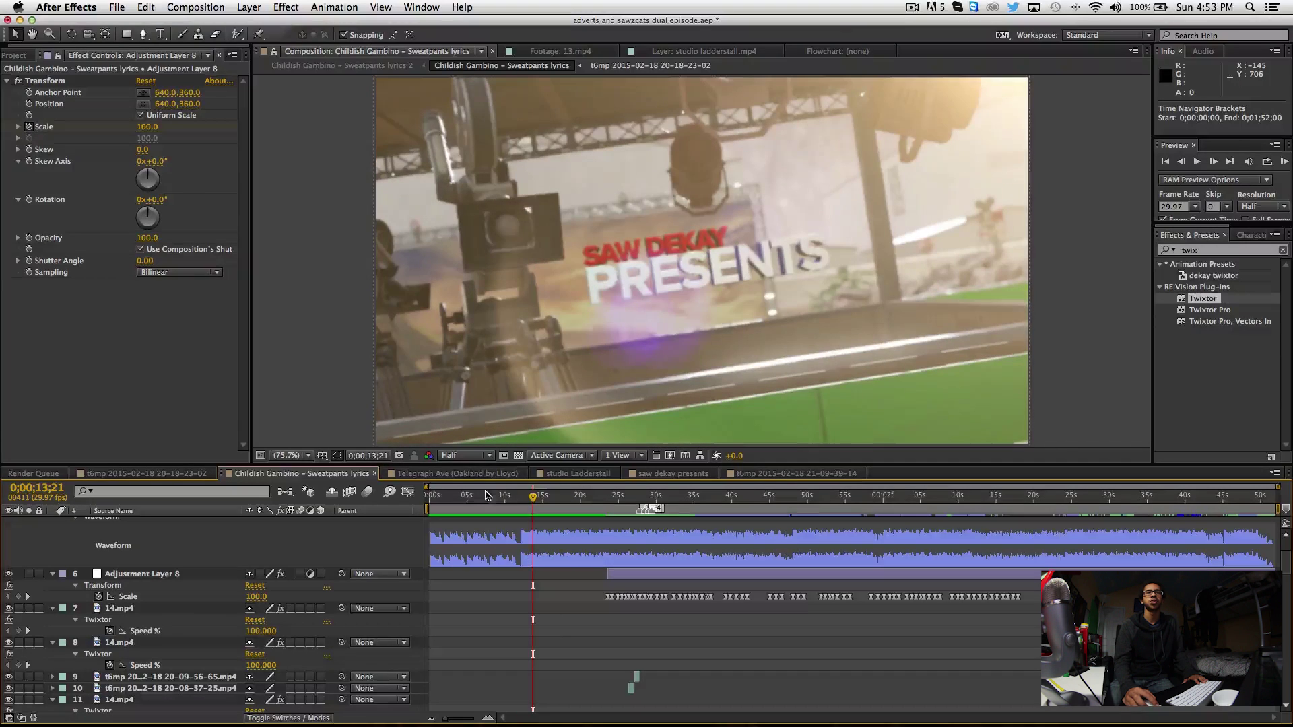
click(467, 456)
click(467, 490)
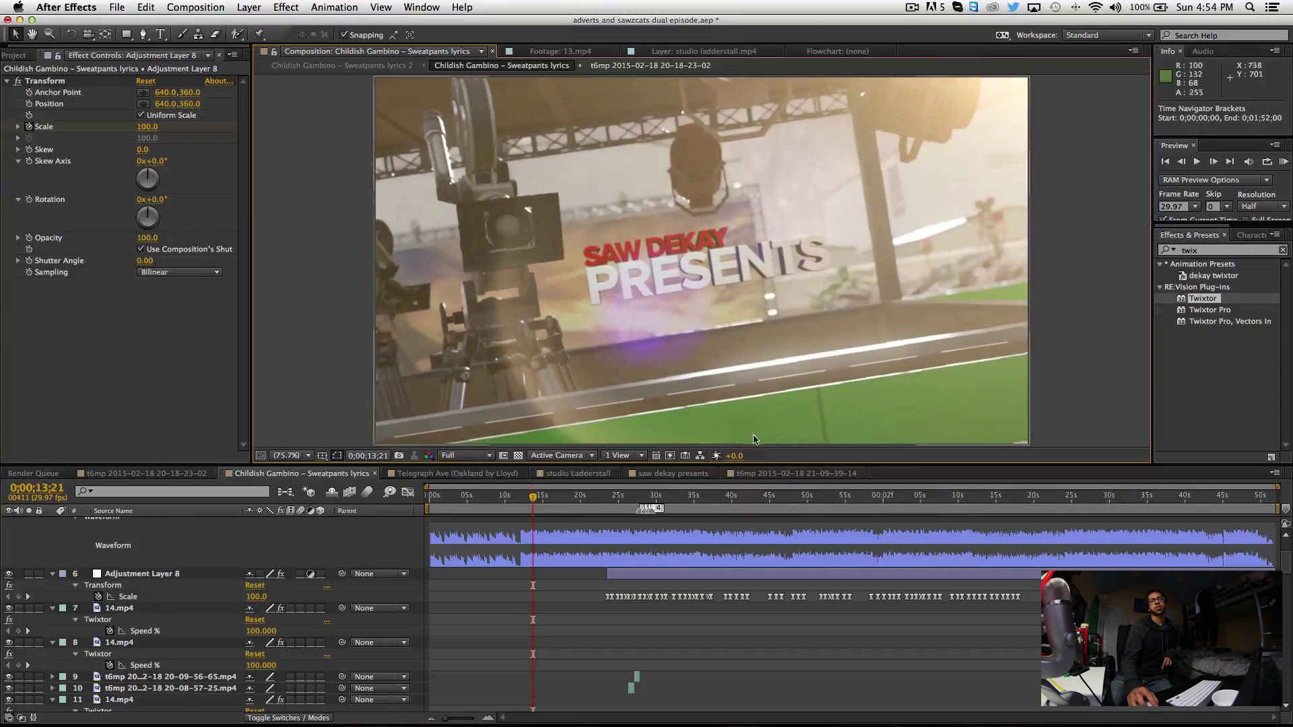
click(781, 474)
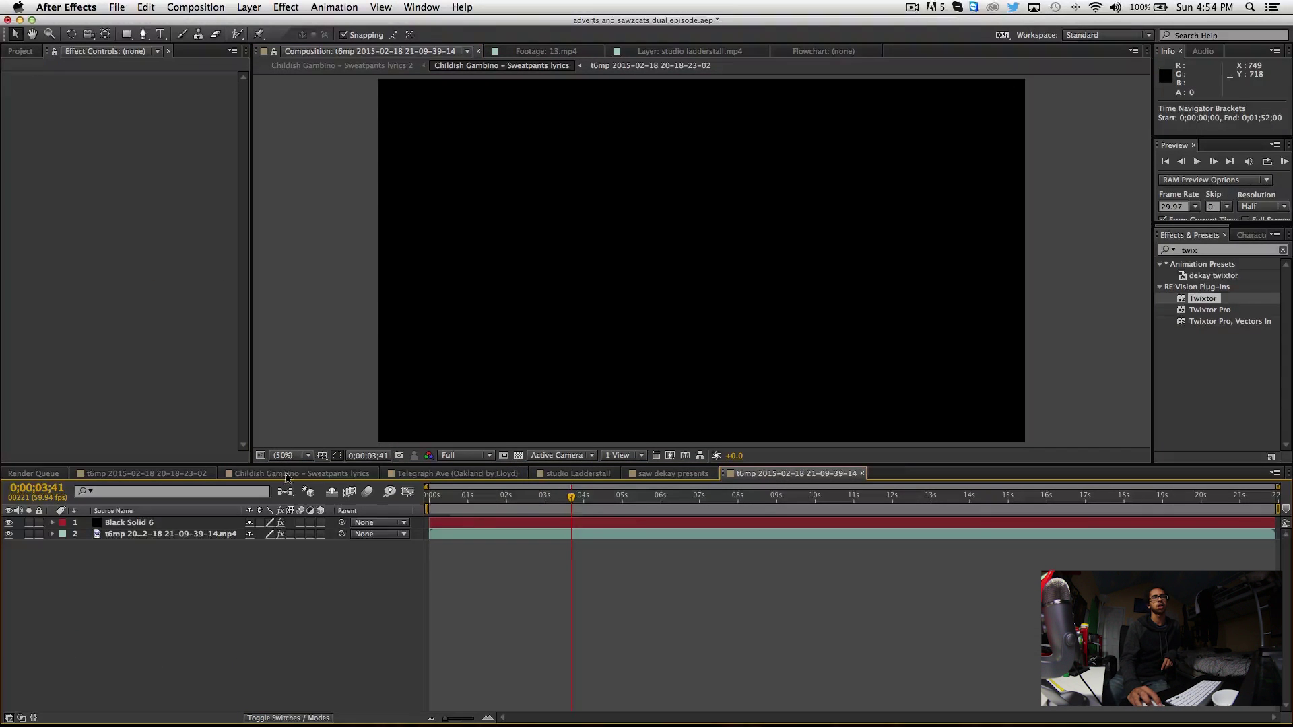
click(286, 475)
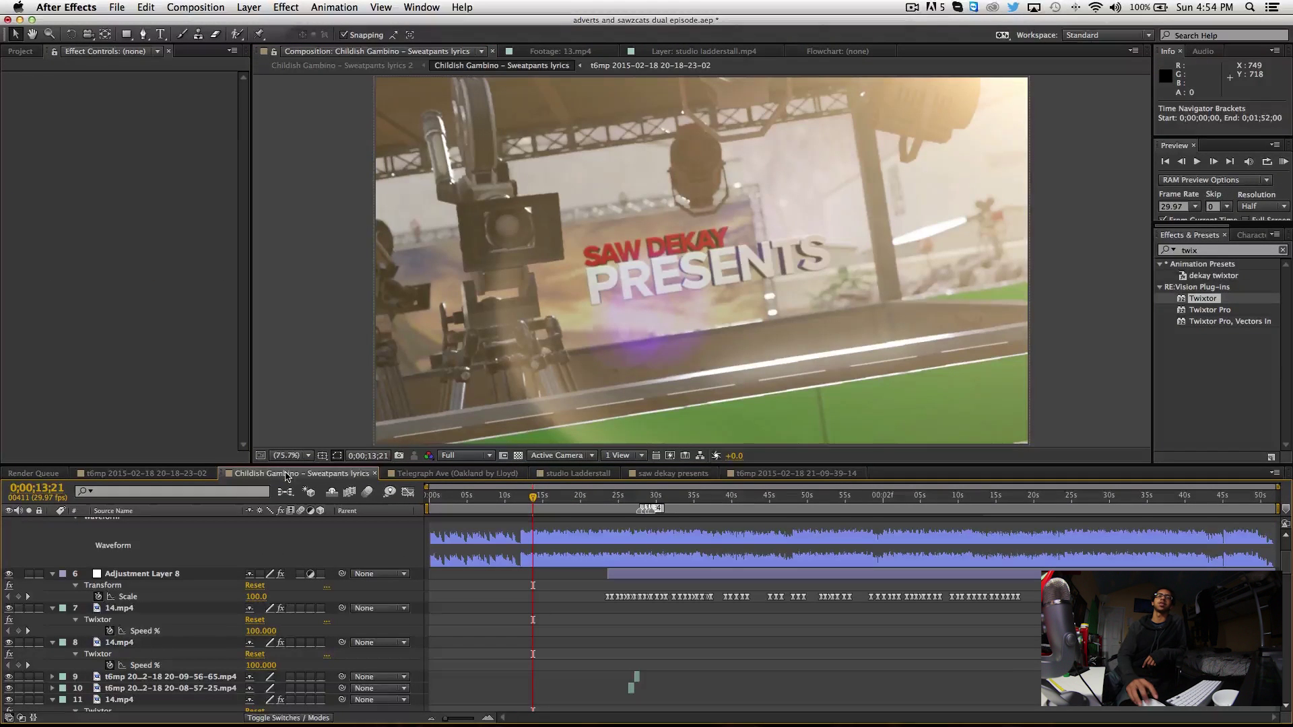
click(450, 473)
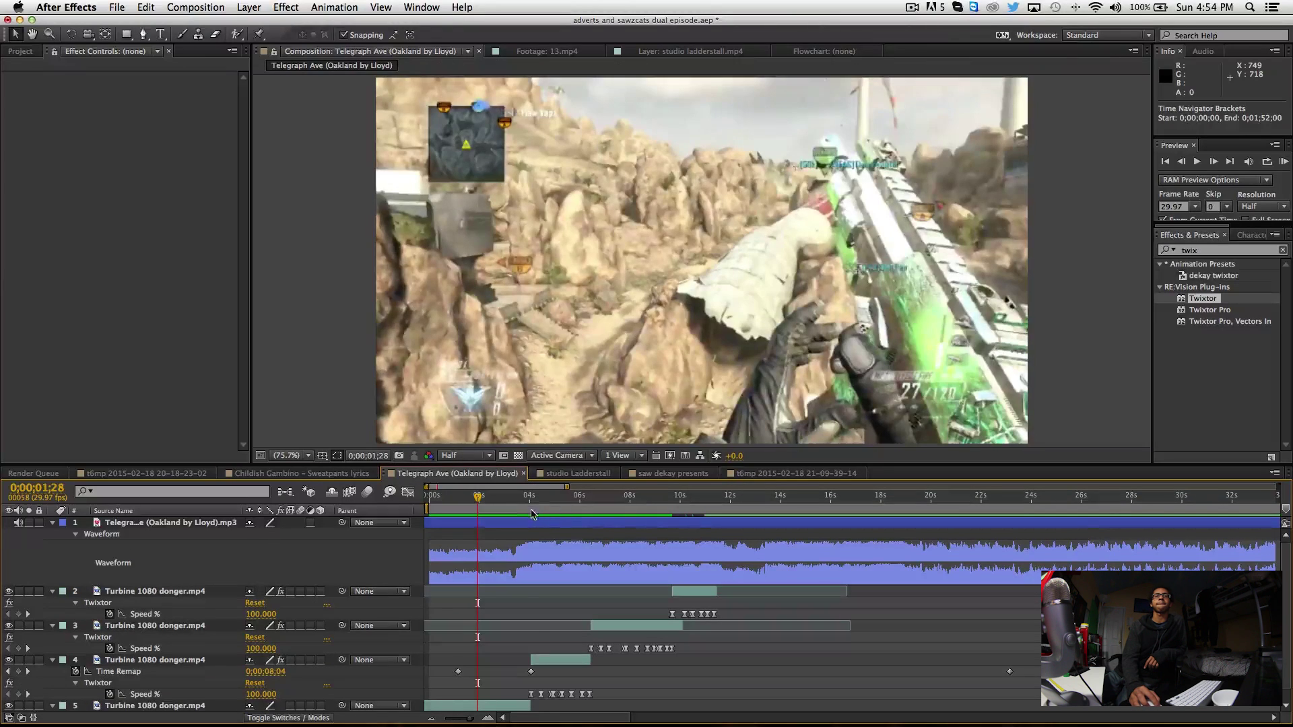
Step: Add the DSR Normal.mp3 sound to the timeline at the gunshot at 0;00;04;02, directly above the layer 4 clip
click(531, 514)
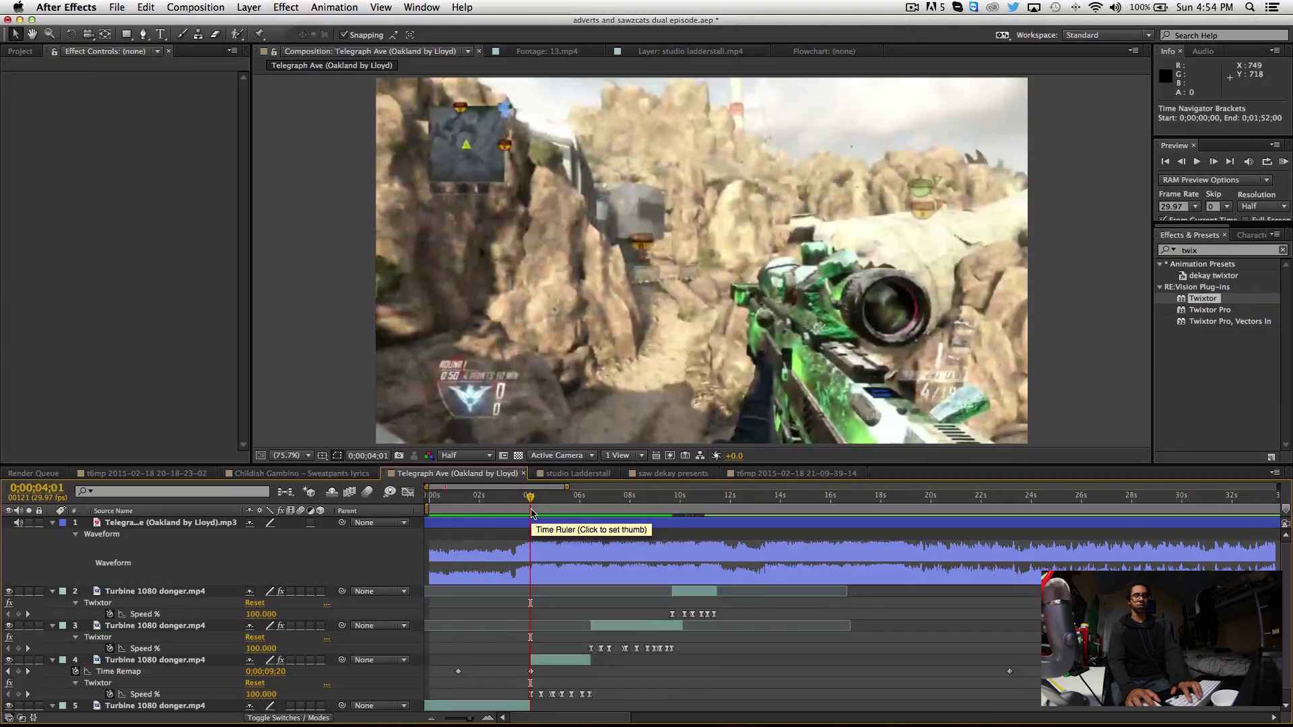
key(equal)
key(equal)
key(equal)
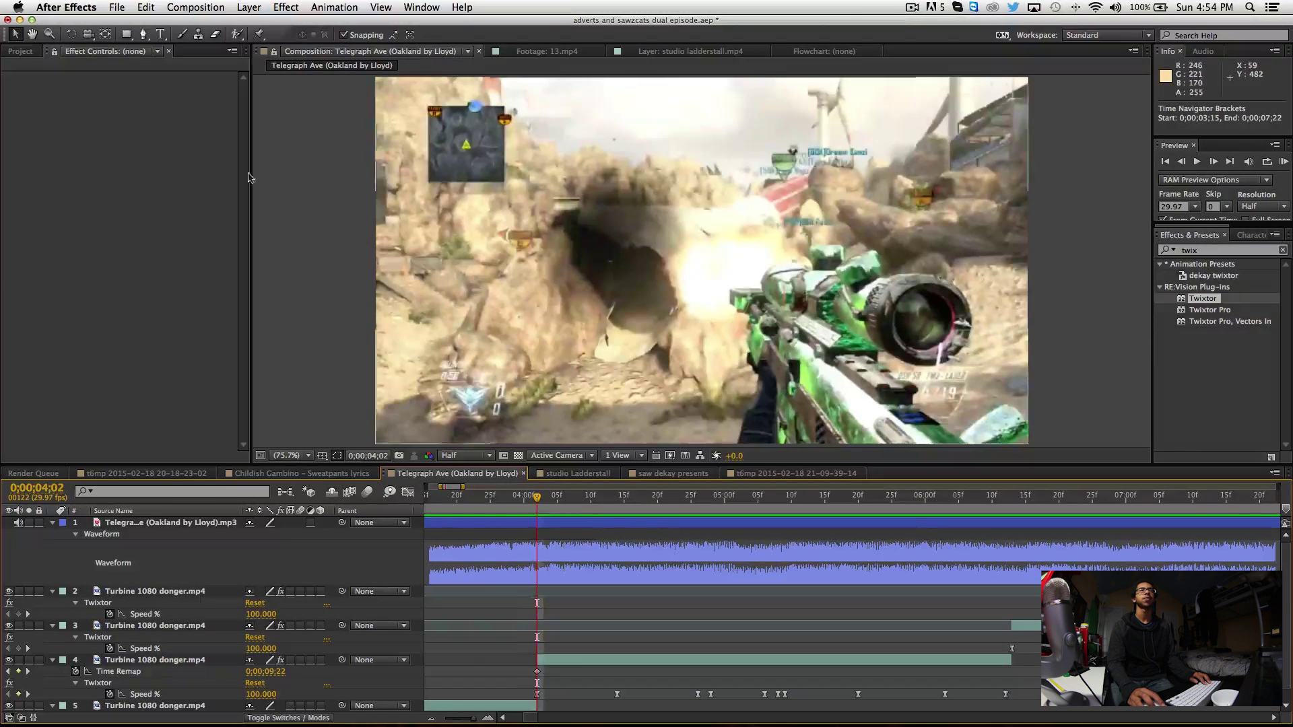
click(21, 51)
drag(54, 388, 579, 658)
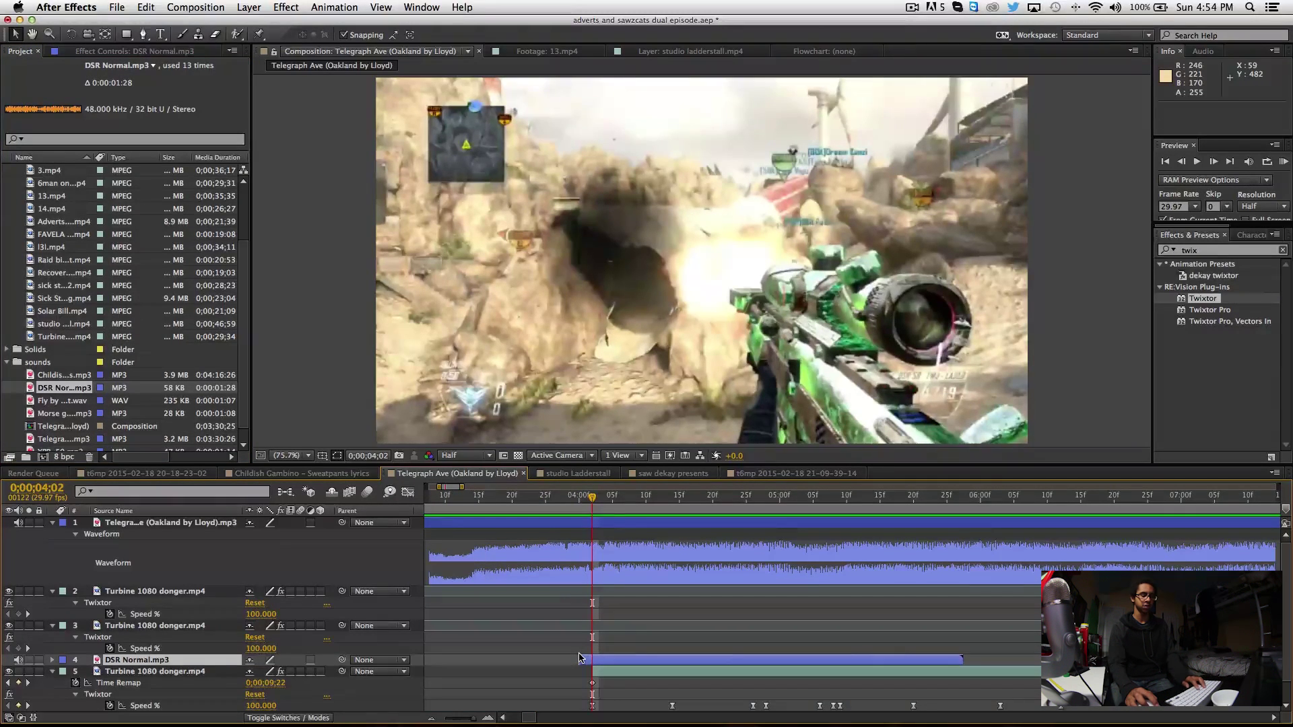
Step: Reveal the DSR Normal.mp3 waveform and shift the layer to start at 0;00;04;01 so its peak meets the shot
key(l)
key(l)
key(equal)
scroll(700, 629, down, 4)
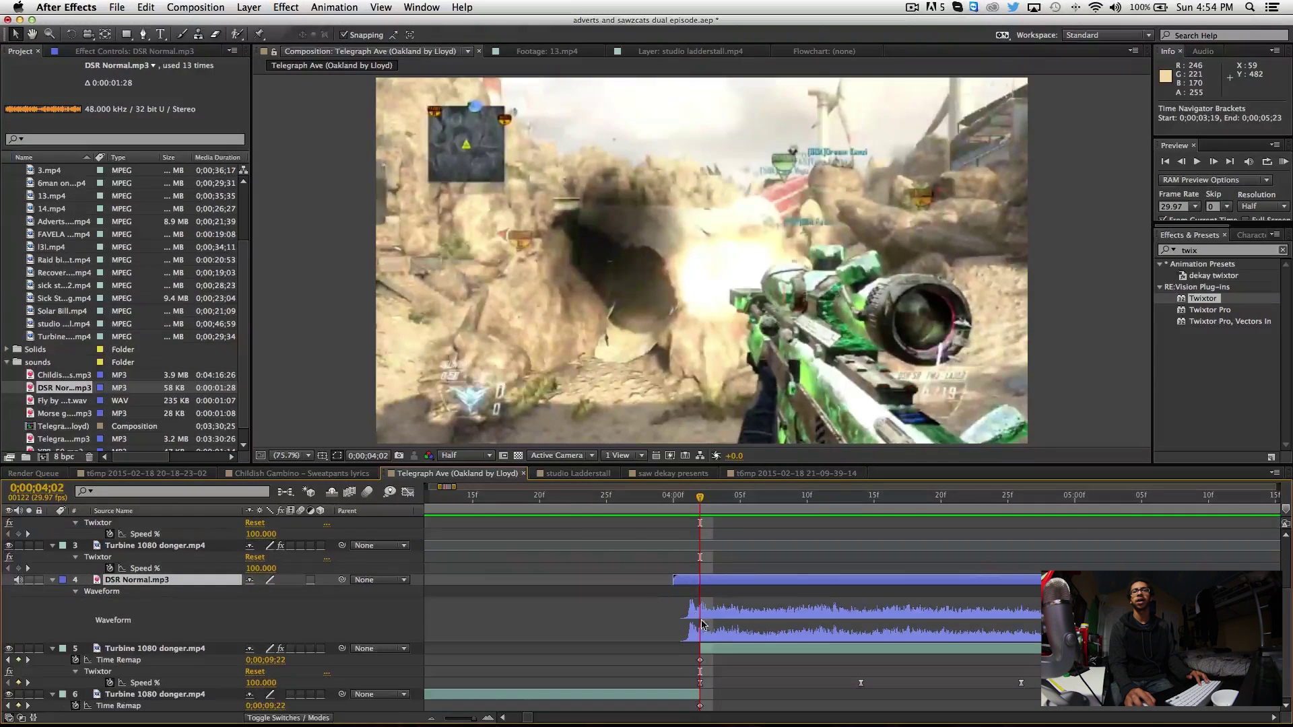
drag(709, 580, 723, 582)
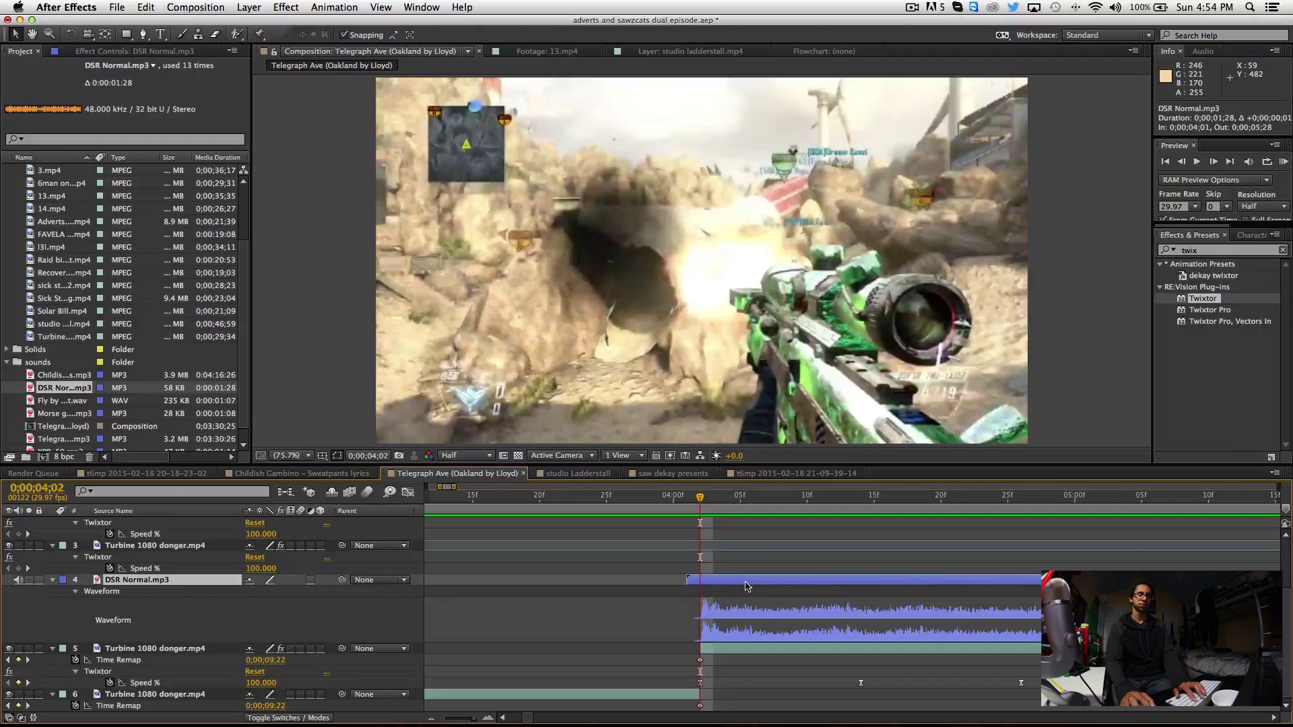
Step: Set the Audio Levels of the DSR Normal.mp3 layer to -7 dB
key(minus)
key(minus)
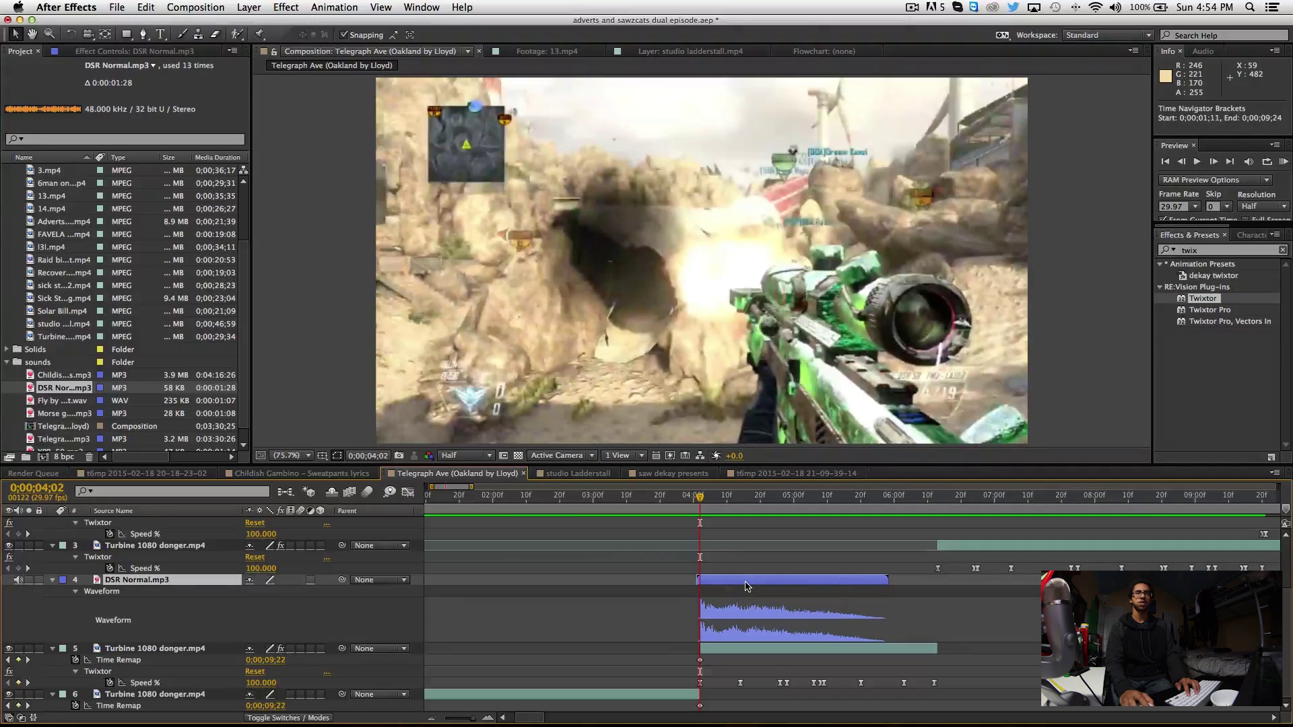
key(l)
click(282, 628)
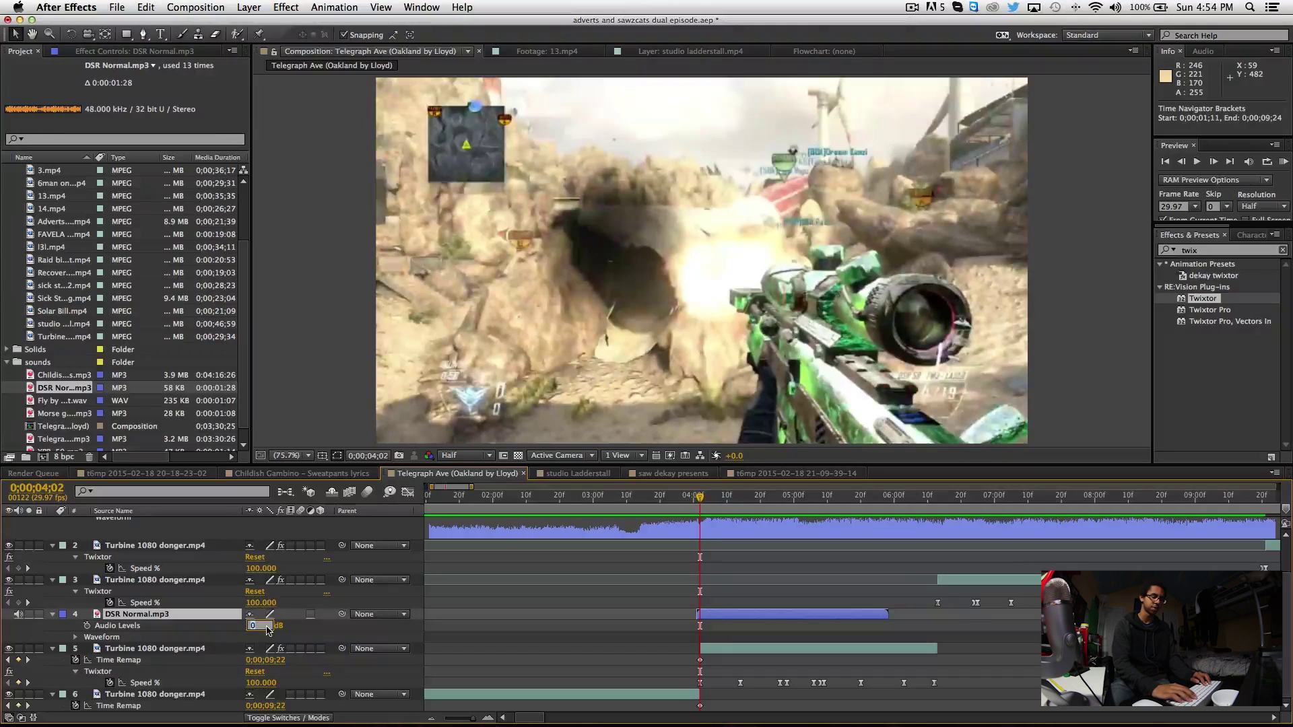
text(-7)
click(821, 656)
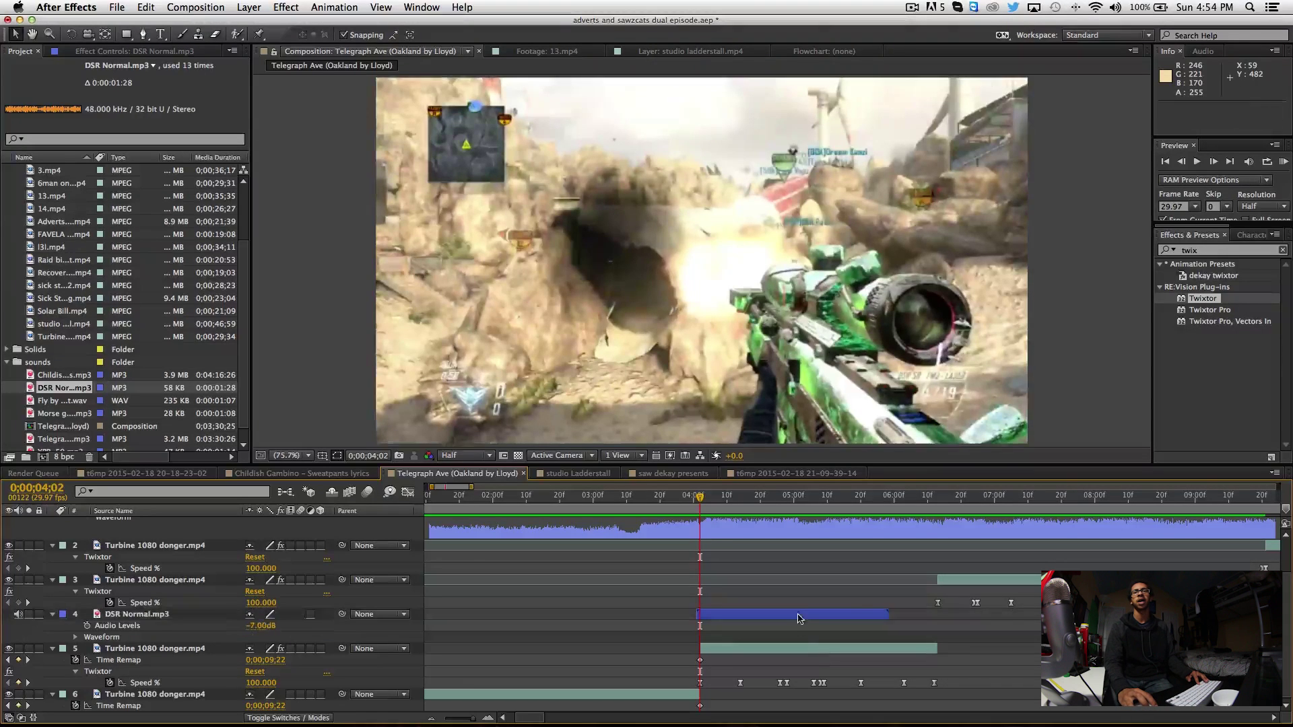
Step: Enable time remapping on DSR Normal.mp3 with a keyframe at 0;00;04;02, and extend the sound's end to 0;00;06;09
double_click(800, 617)
click(409, 49)
right_click(739, 615)
mouse_move(808, 314)
click(960, 315)
click(18, 625)
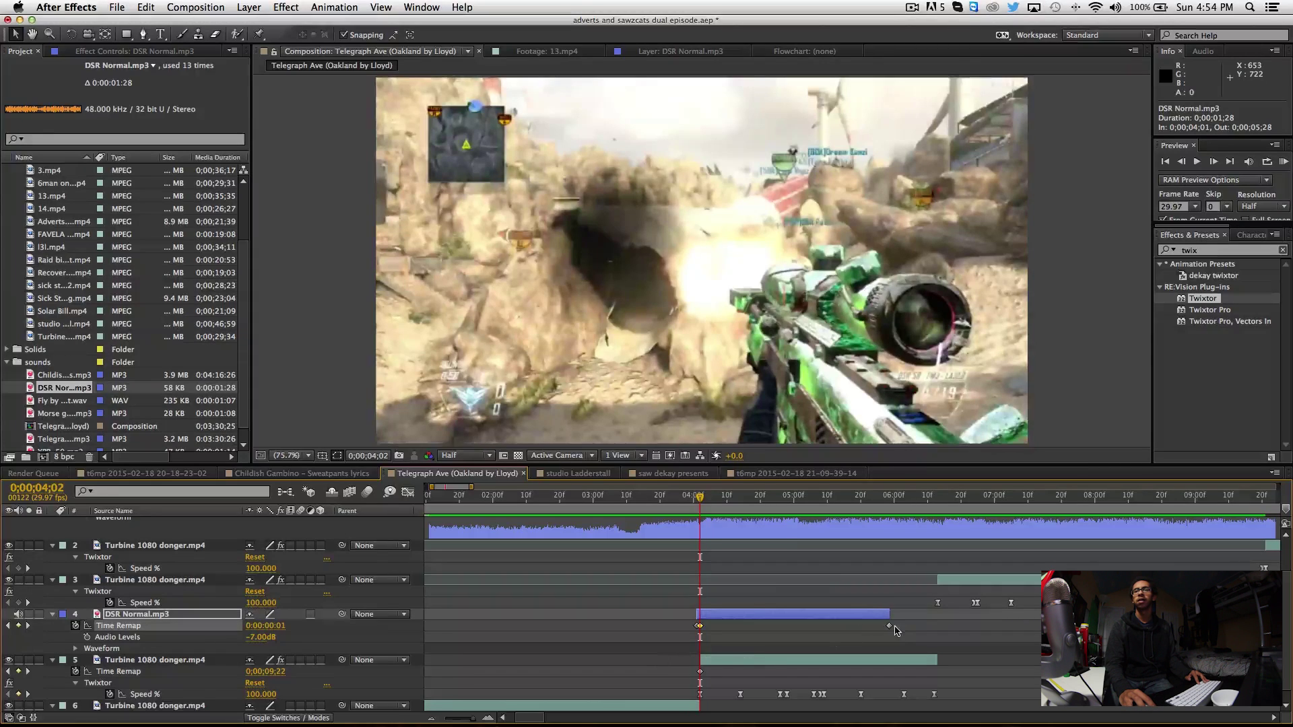
drag(889, 625, 928, 615)
Step: Move the layer 5 clip to start at 0;00;04;04 and shift the DSR Normal.mp3 layer to start at 0;00;04;03
drag(682, 501, 707, 531)
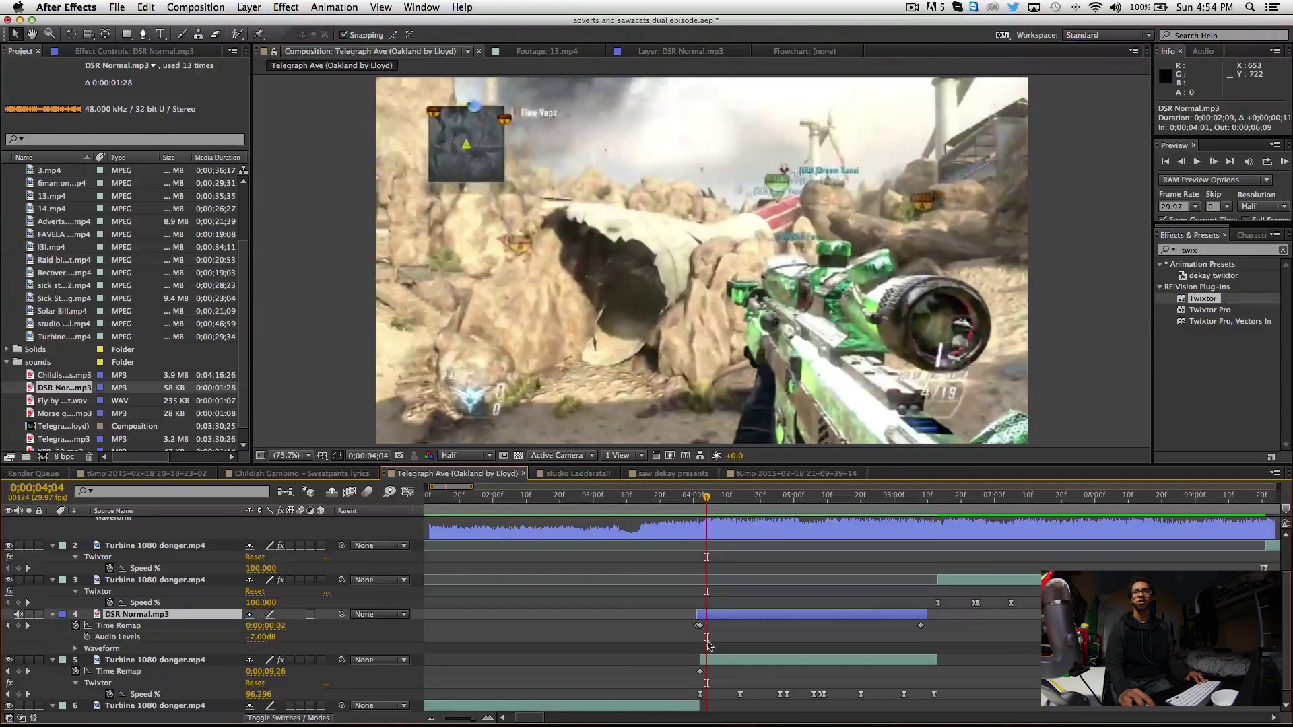
click(710, 665)
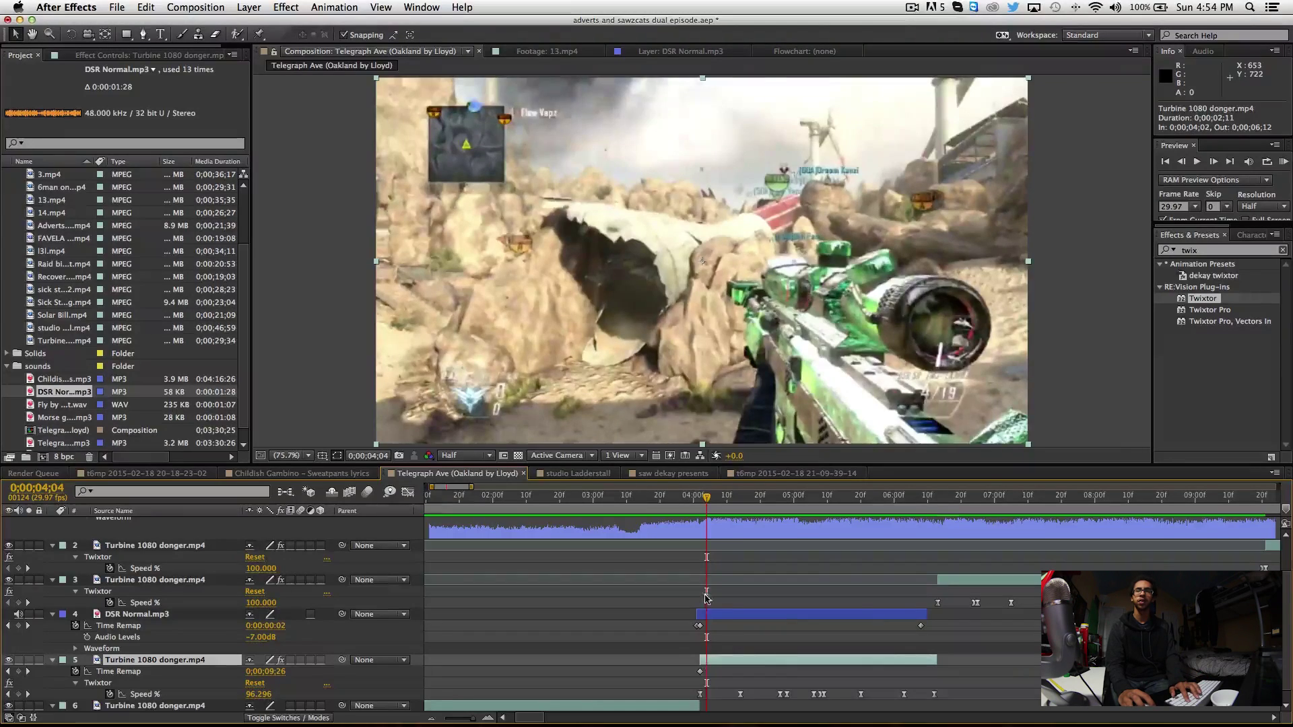
key(bracketleft)
drag(709, 614, 716, 614)
Step: Enable time remapping on the layer 6 Turbine clip and extend its end to 0;00;04;06 to close the gap
click(692, 708)
key(super+alt+t)
scroll(697, 690, up, 1)
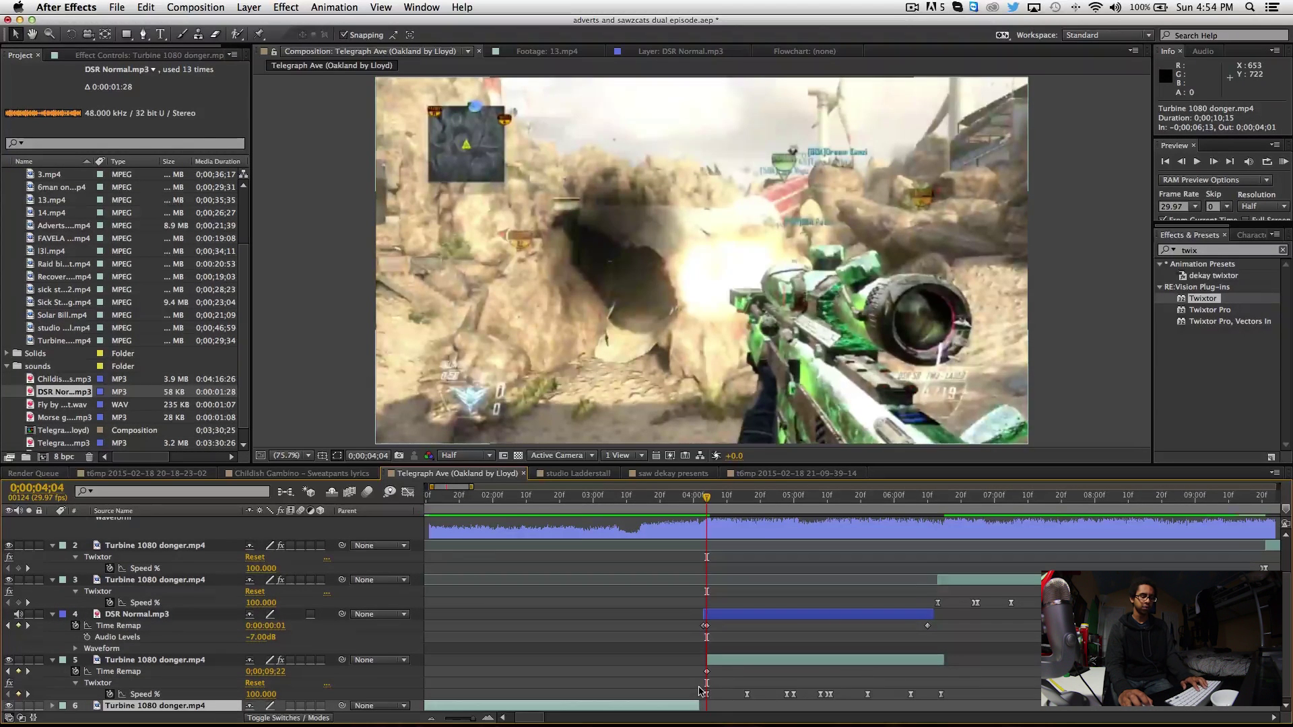
scroll(701, 690, down, 1)
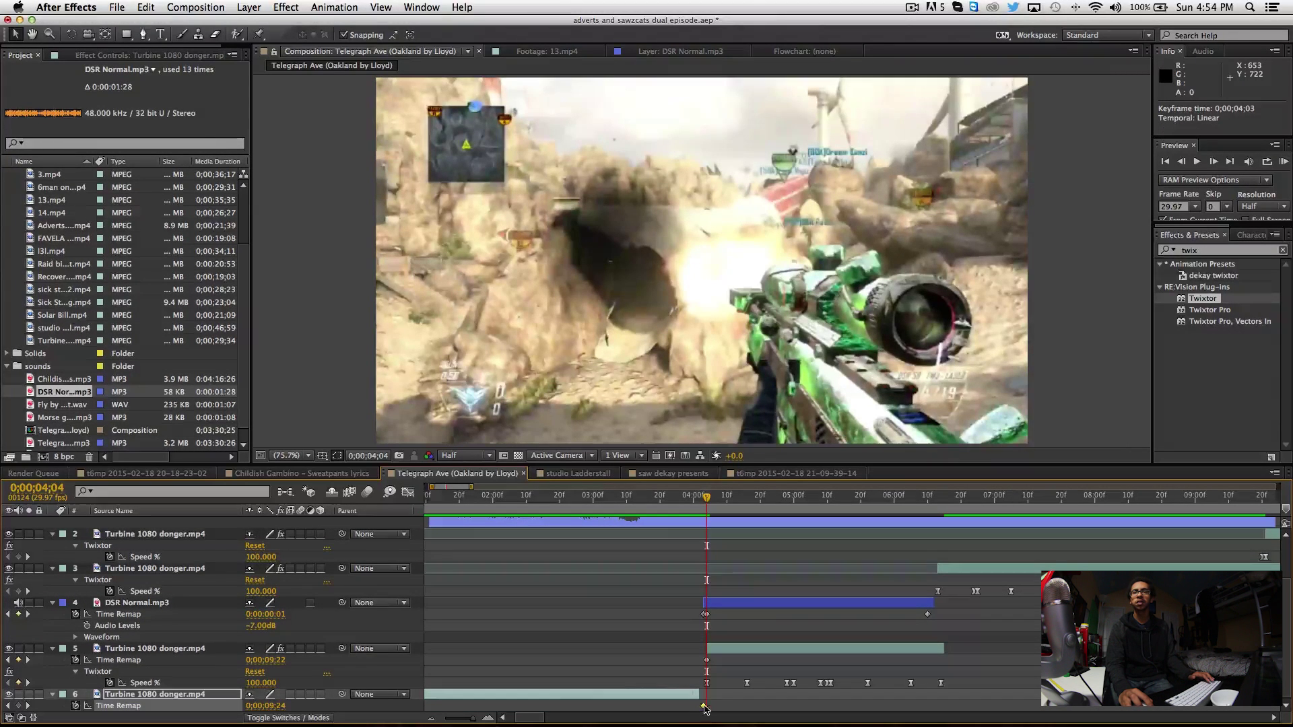
drag(701, 698, 716, 698)
Step: RAM preview the first gunshot with its sound effect from 0;00;03;15
key(Page_Up)
drag(707, 517, 644, 520)
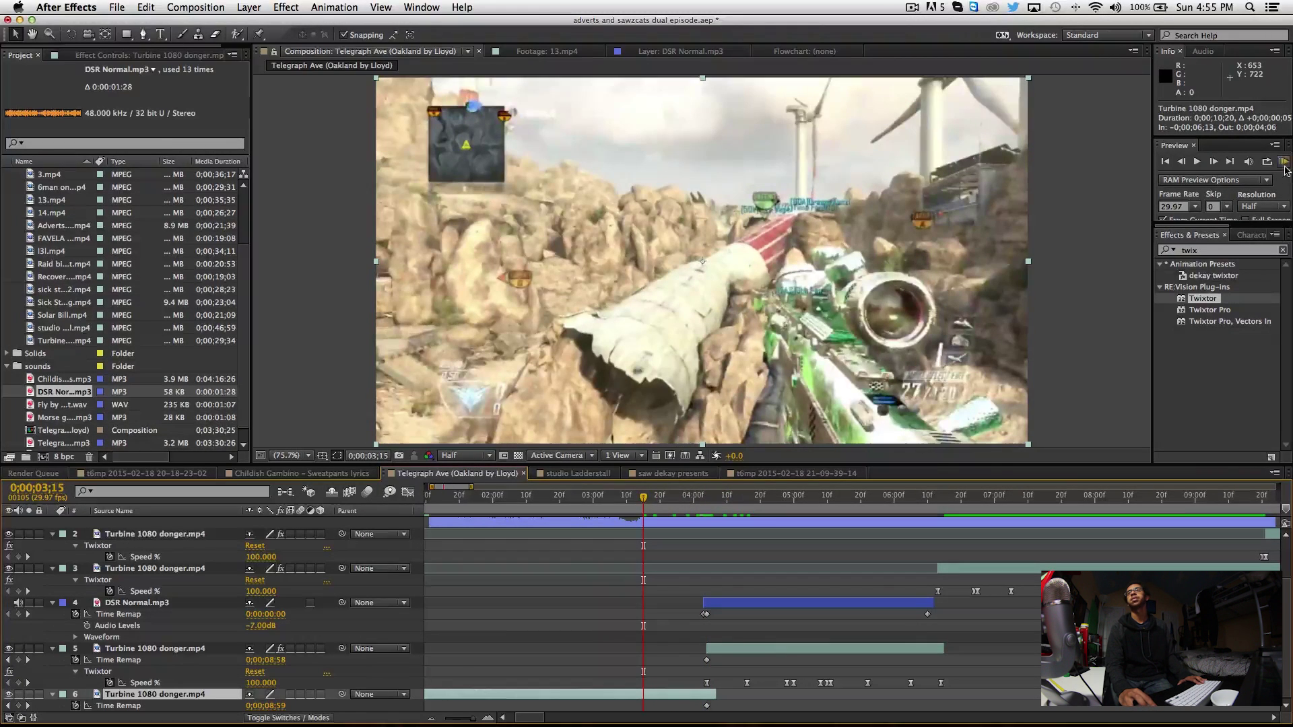
click(1283, 163)
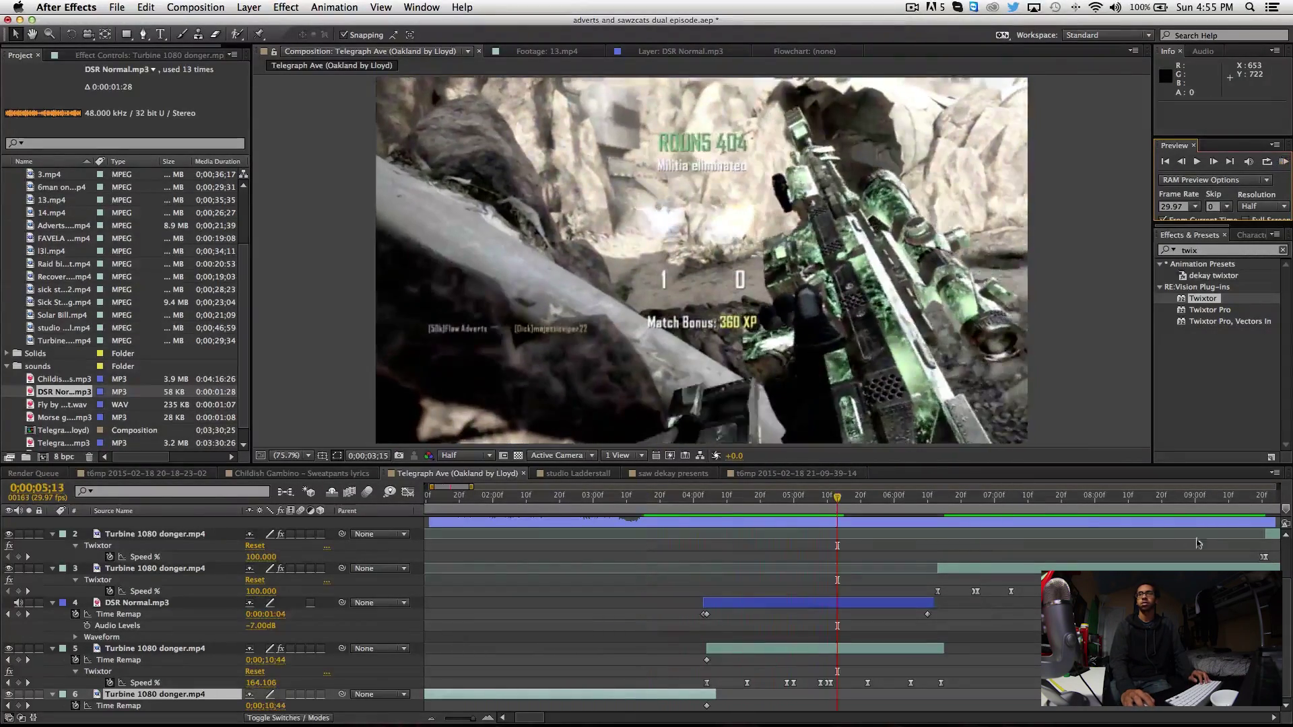
Step: Duplicate the DSR Normal.mp3 layer and place the copy at 0;00;09;20 to match the killcam gunshot
click(1263, 499)
key(Page_Down)
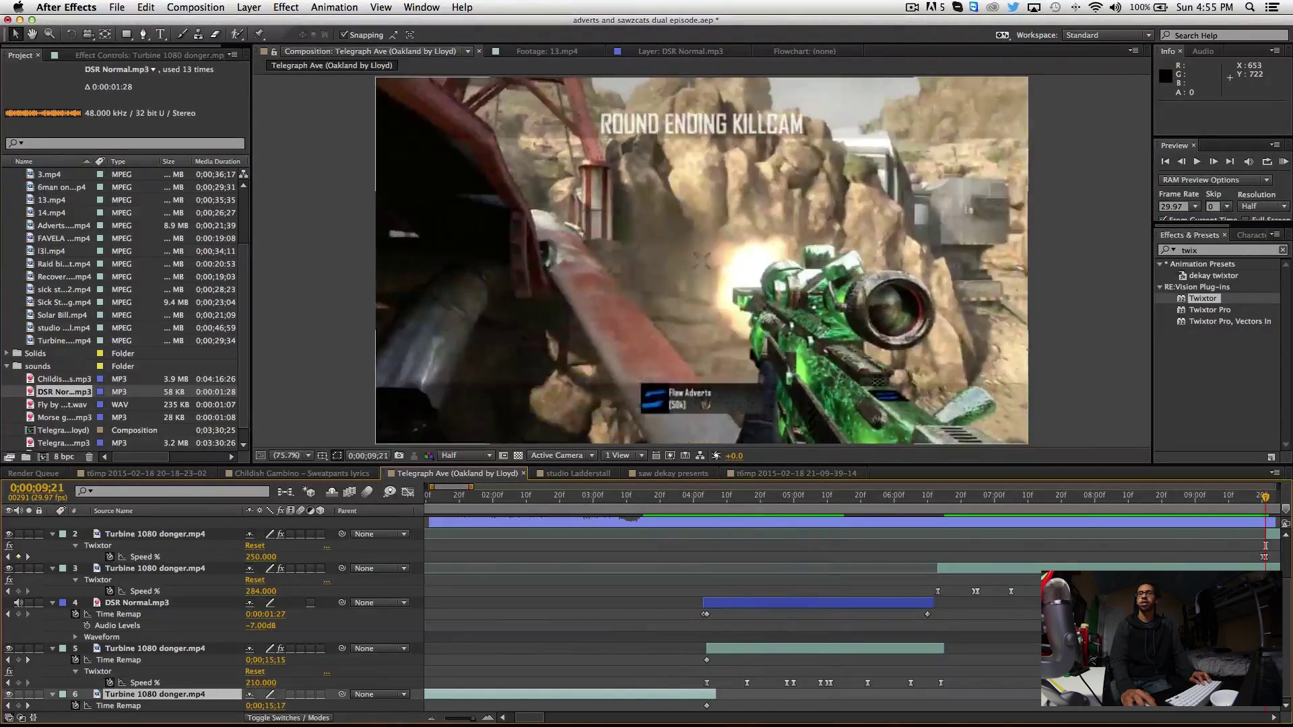
click(882, 605)
scroll(959, 606, right, 3)
key(super+d)
scroll(1005, 606, right, 3)
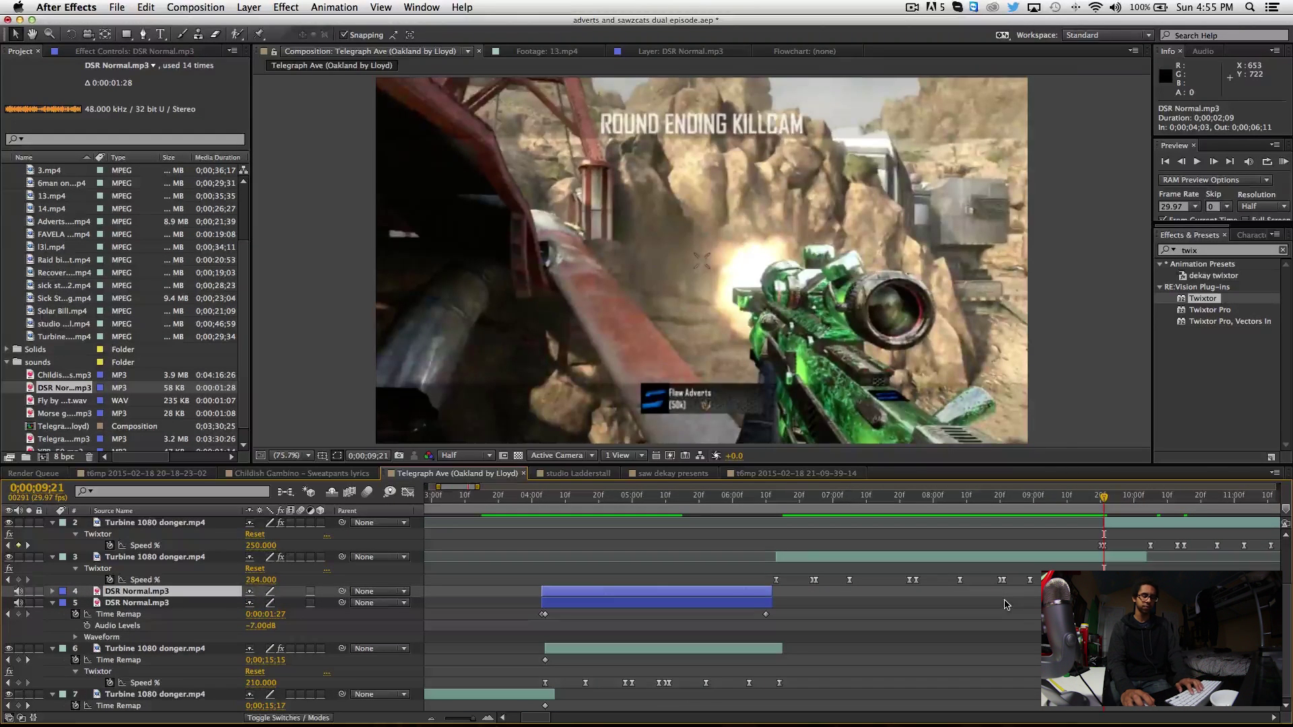
key([)
key(u)
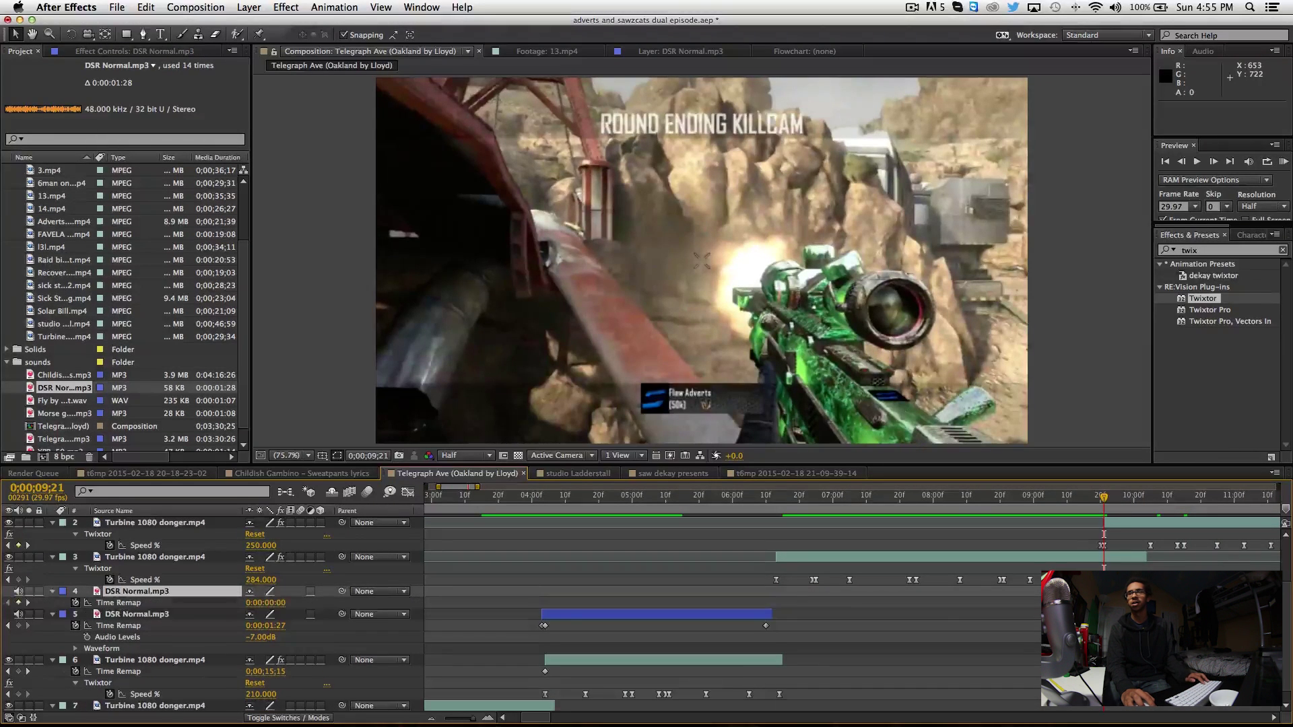
key(alt+Page_Up)
scroll(852, 613, right, 3)
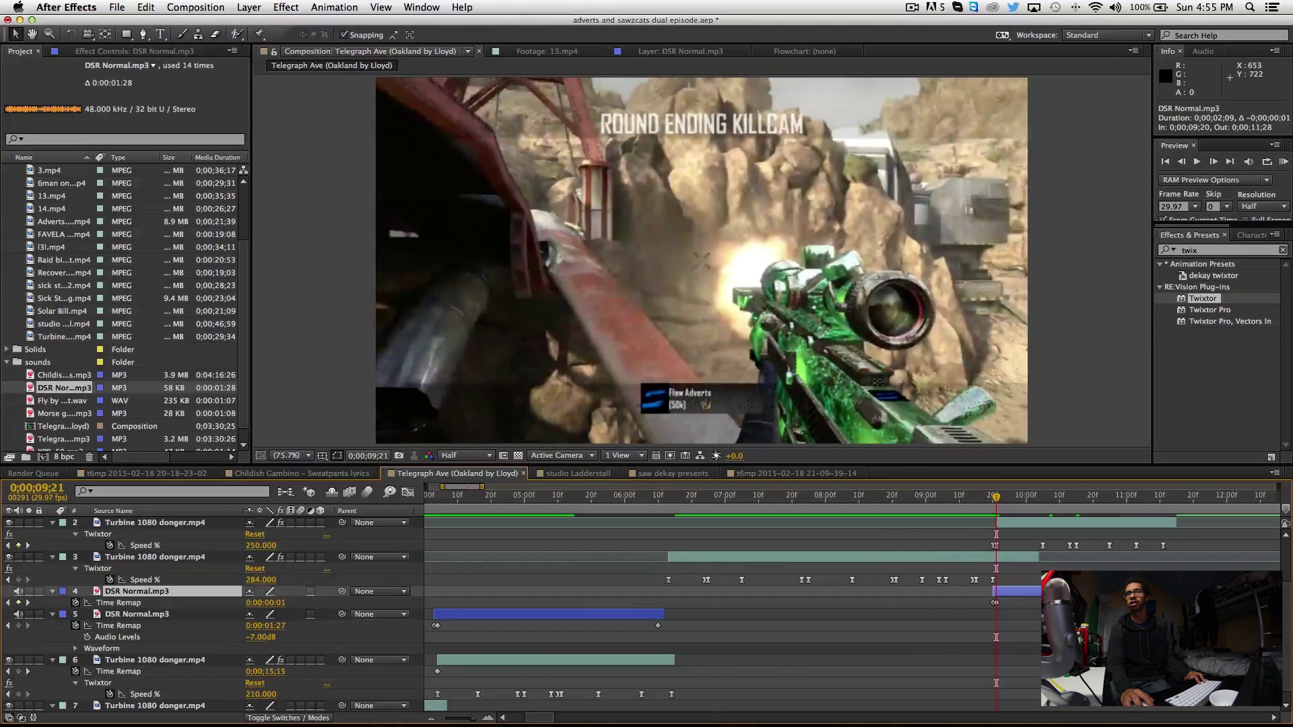
Step: Set the Audio Levels of the duplicated DSR Normal.mp3 layer to -5 dB
click(1224, 603)
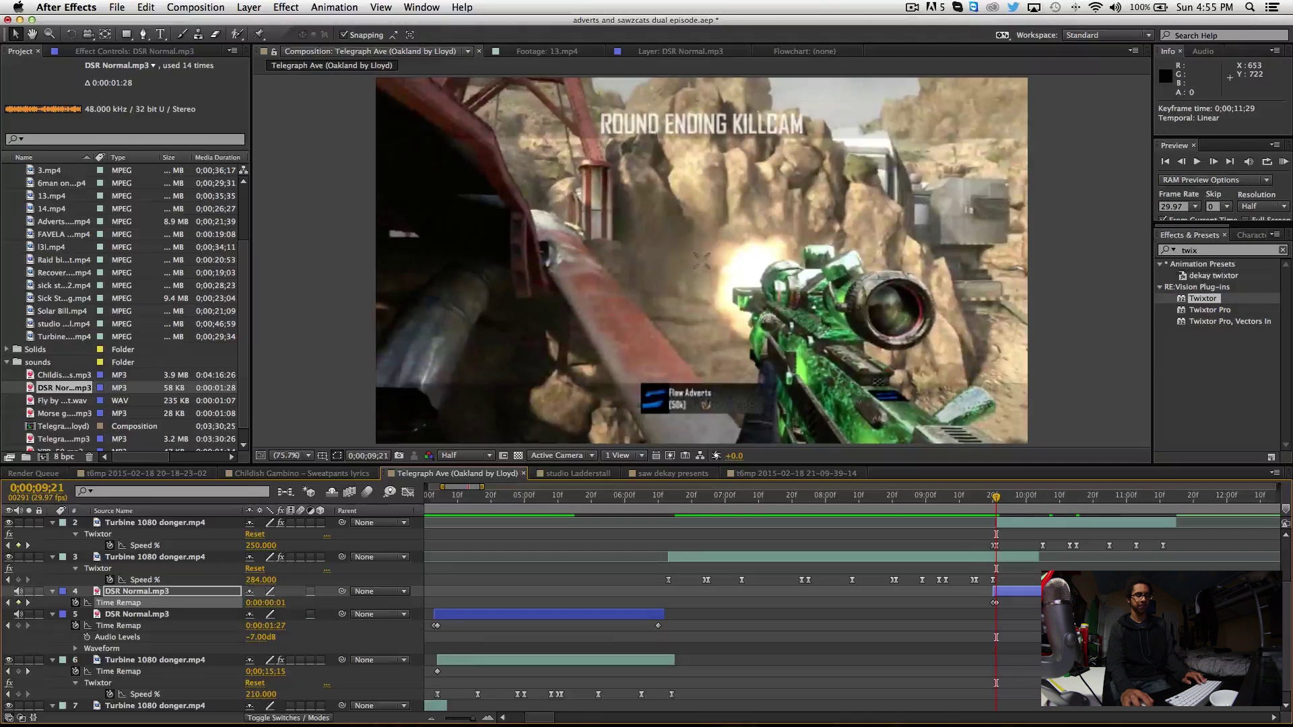
key(l)
click(262, 603)
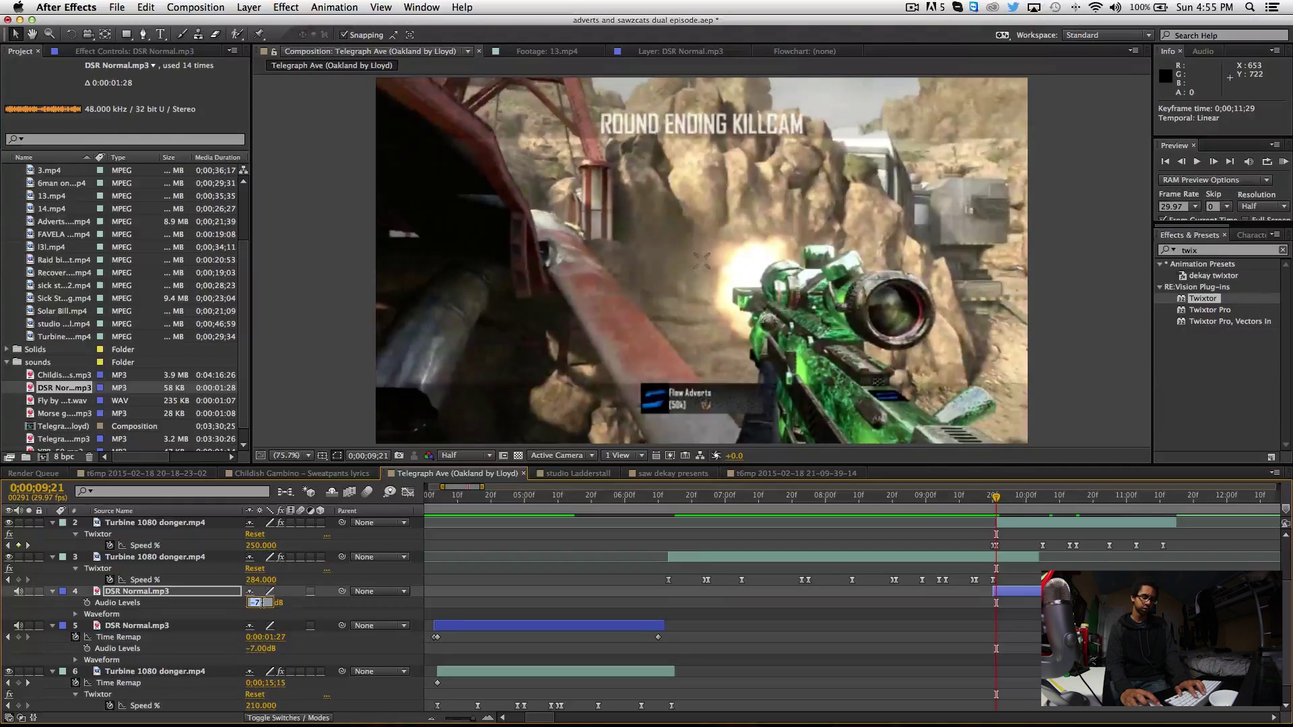
text(-5)
key(Return)
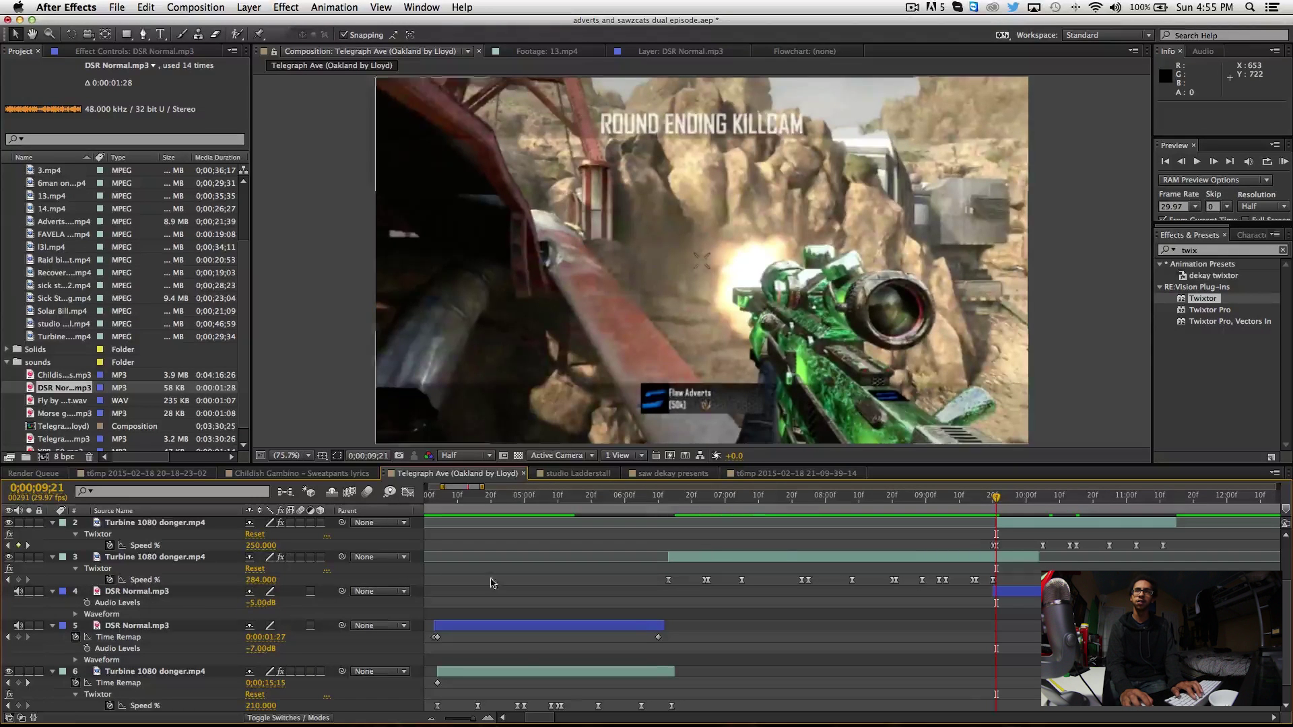
Step: RAM preview the edit from 0;00;03;10 through both gunshot sounds, then stop playback
key(minus)
drag(597, 497, 565, 497)
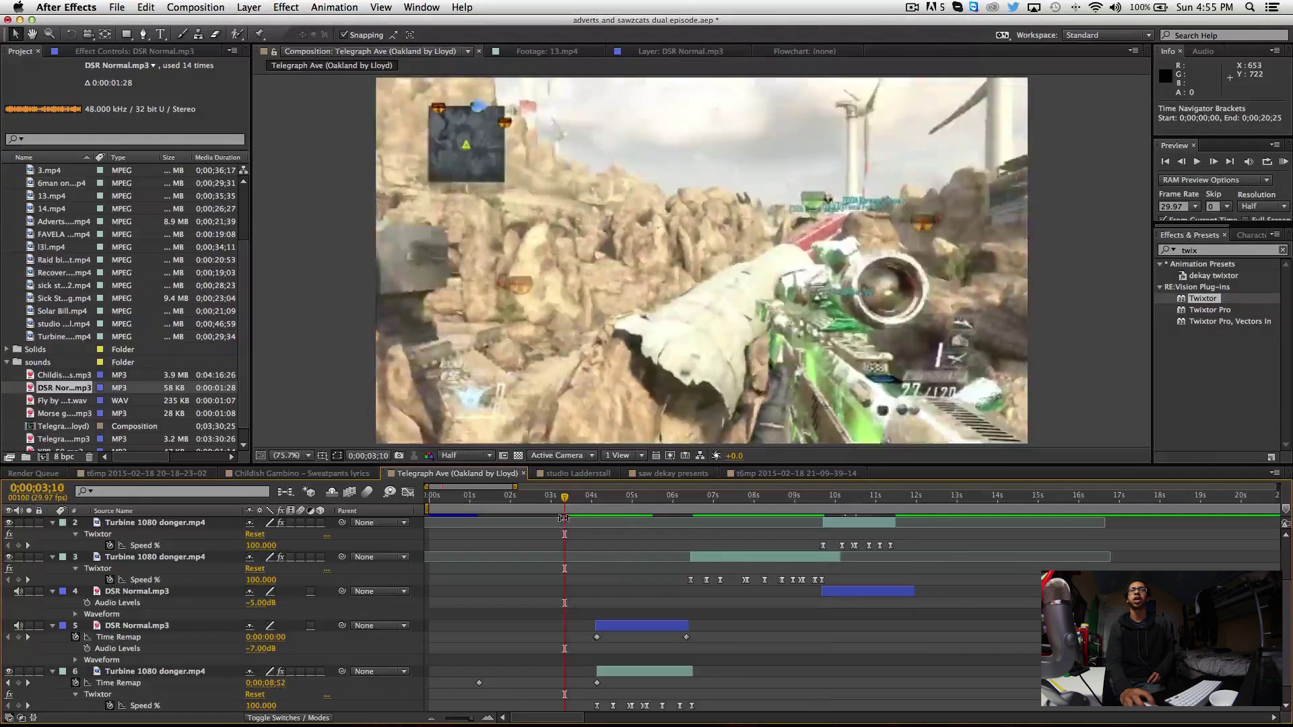
click(1284, 161)
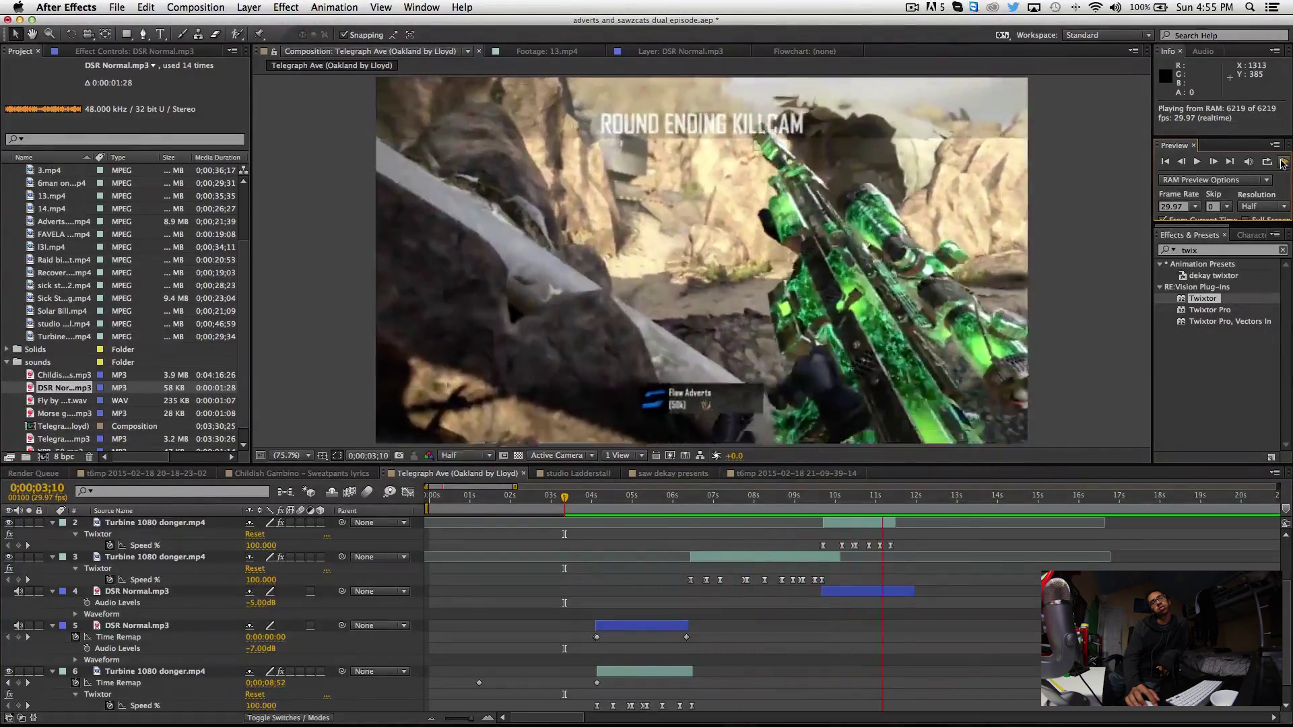
click(1283, 163)
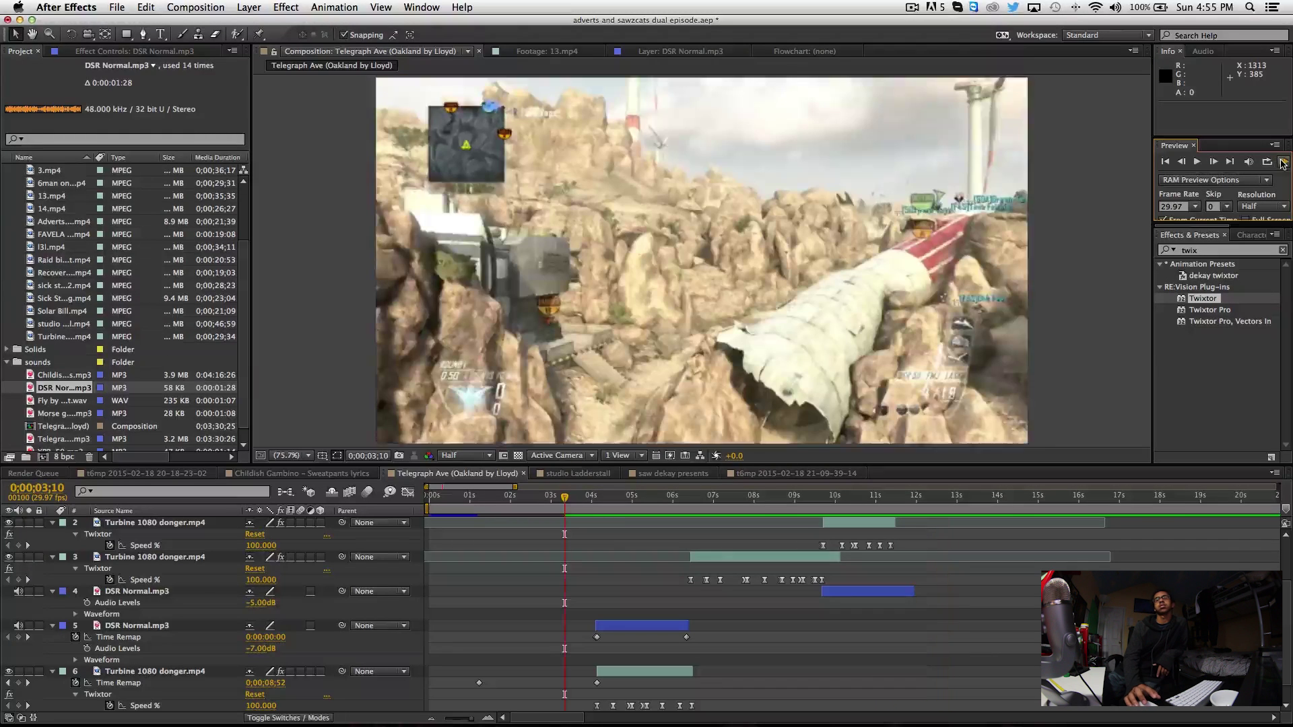